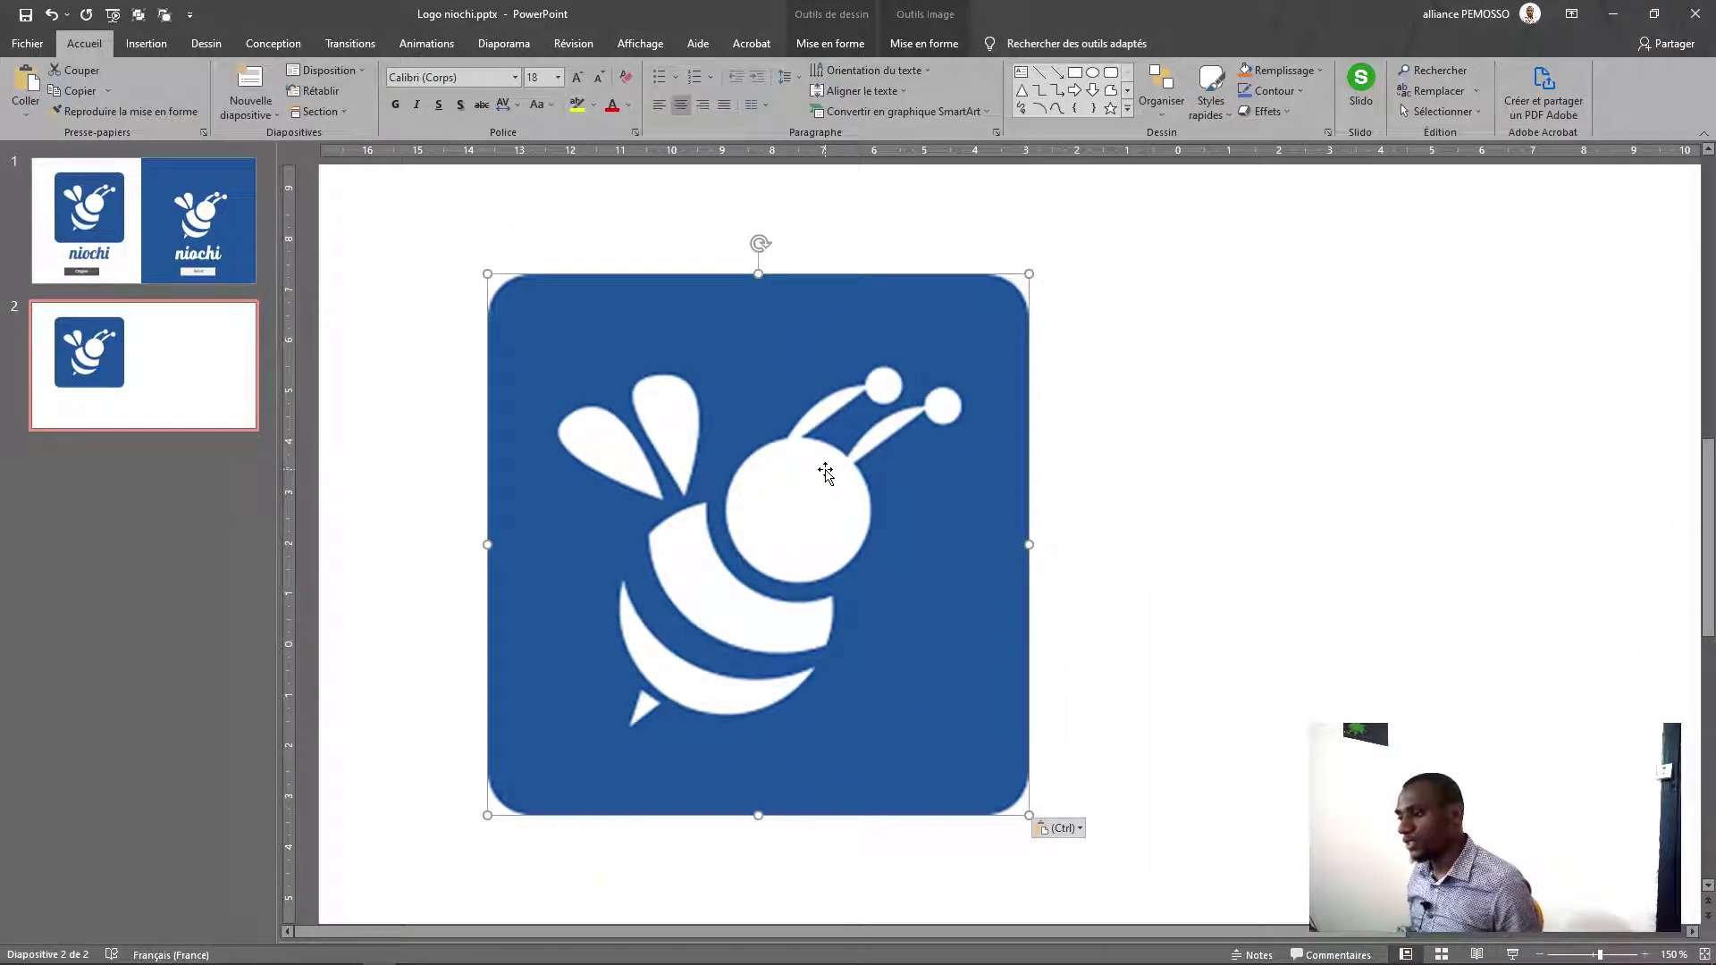
Draw a circle about 3.07 cm wide over the bee's head and set its fill transparency to 58 %
{"action": "left_click", "coordinate": [1094, 73]}
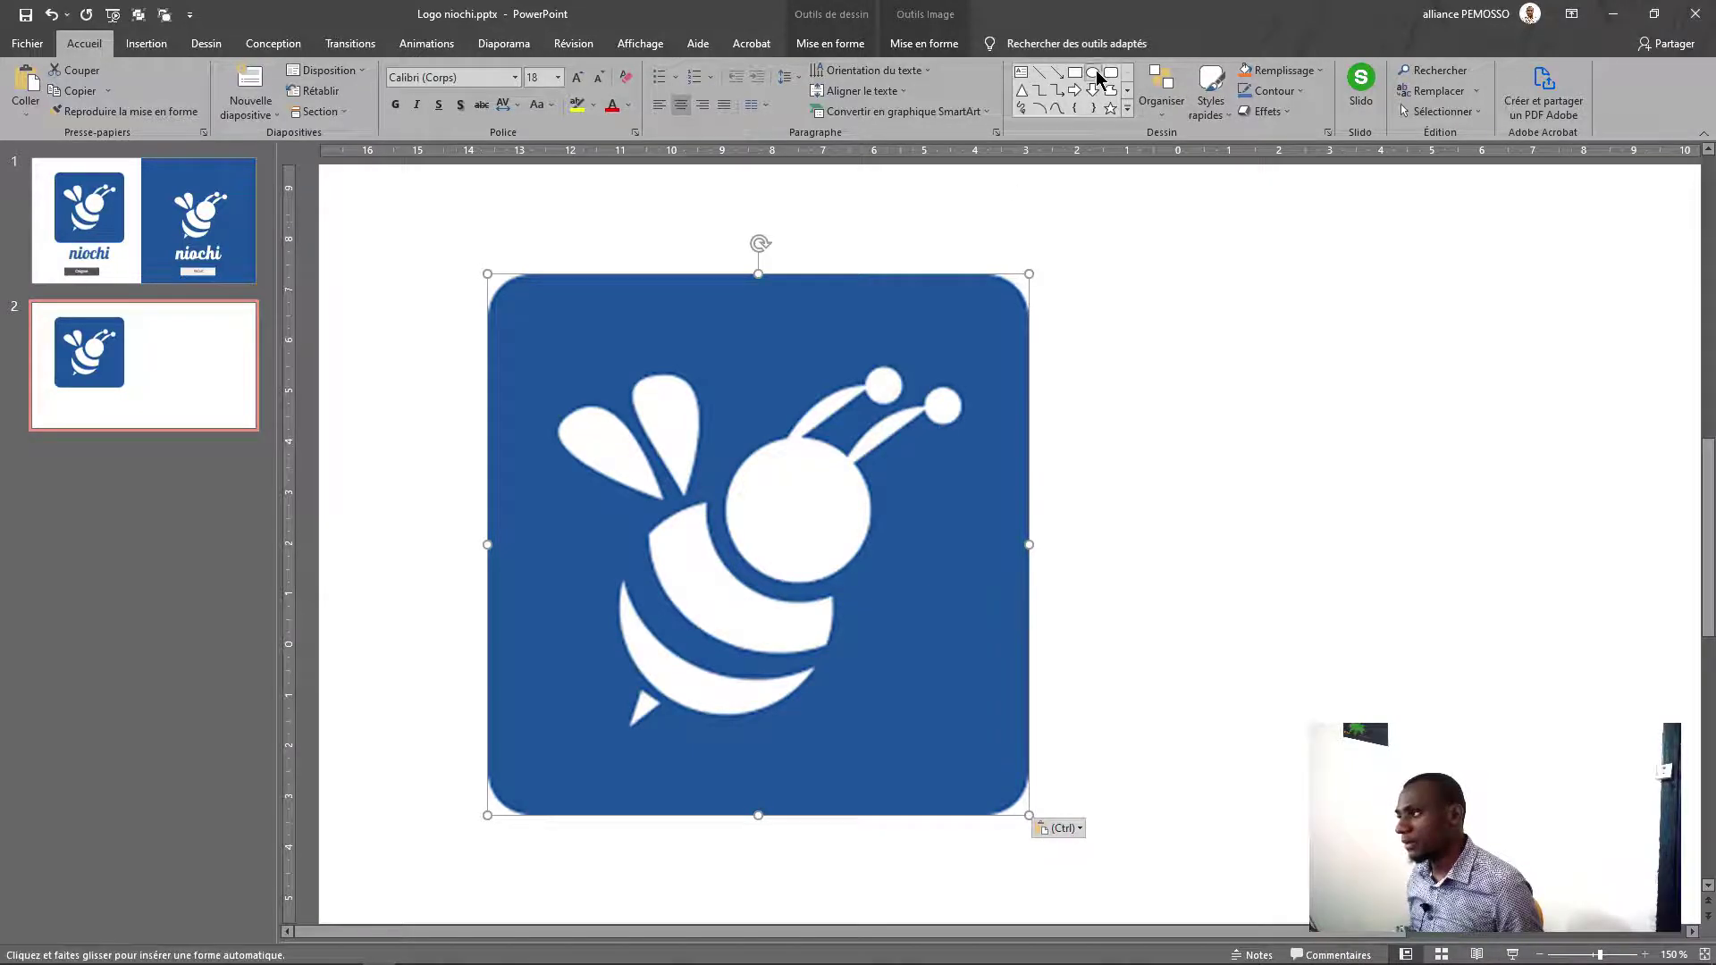
{"action": "left_click_drag", "start_coordinate": [793, 505], "coordinate": [878, 590]}
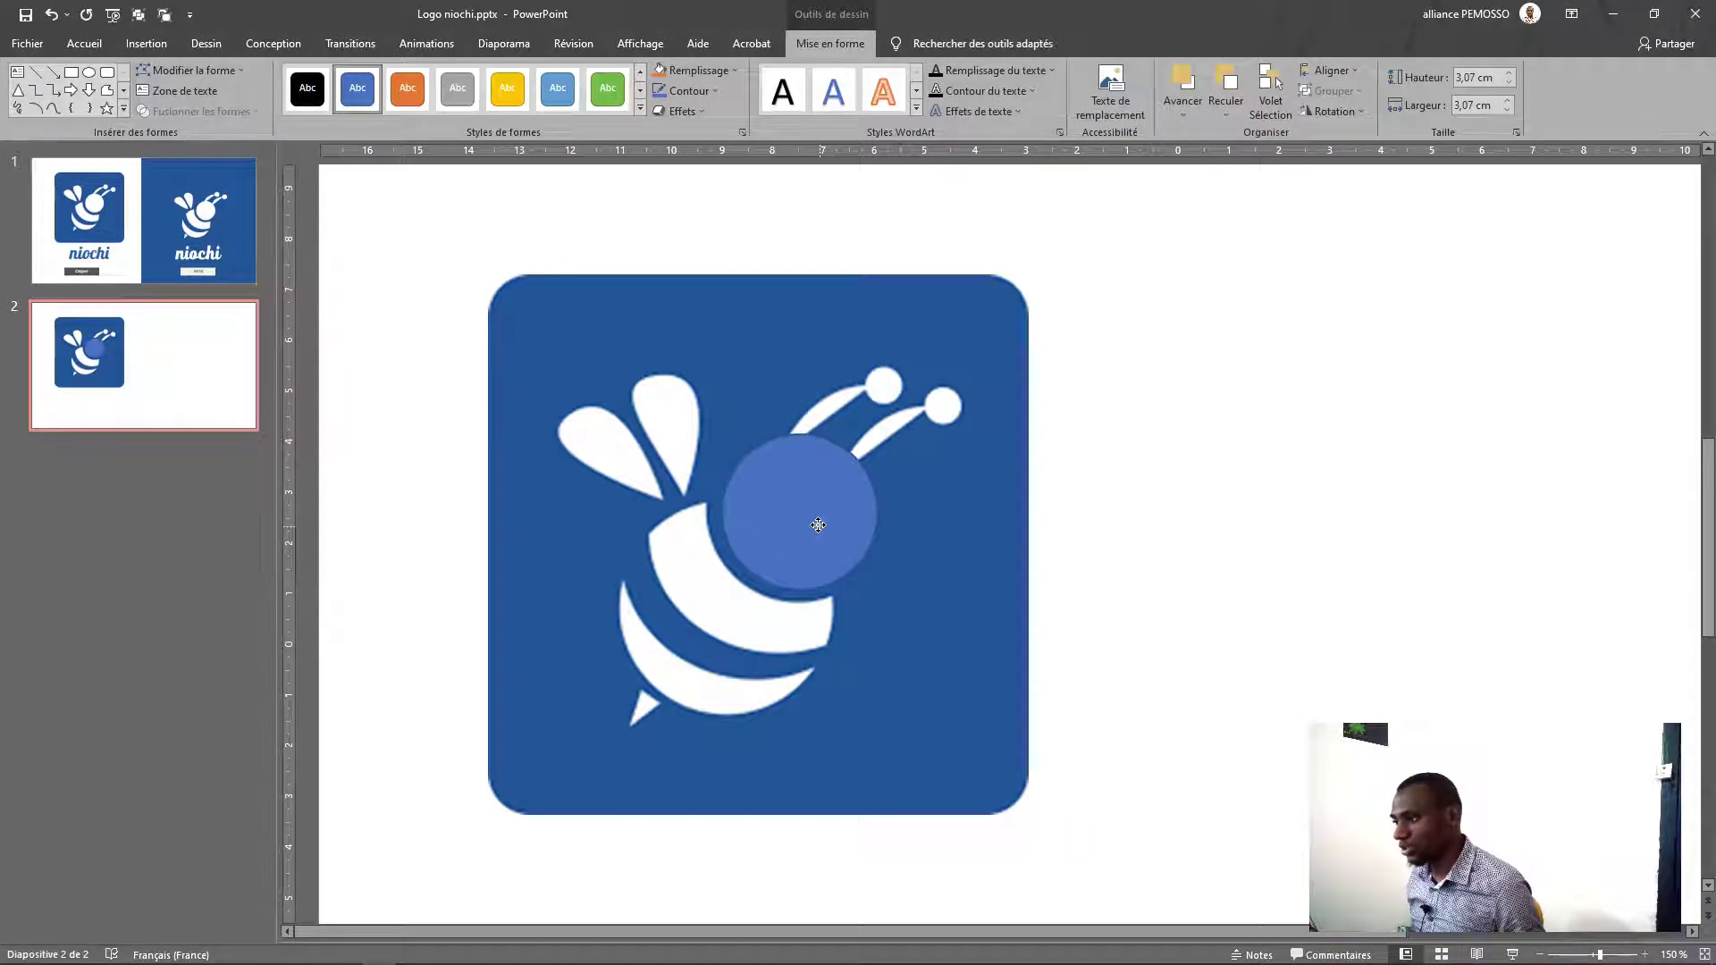
{"action": "left_click", "coordinate": [697, 70]}
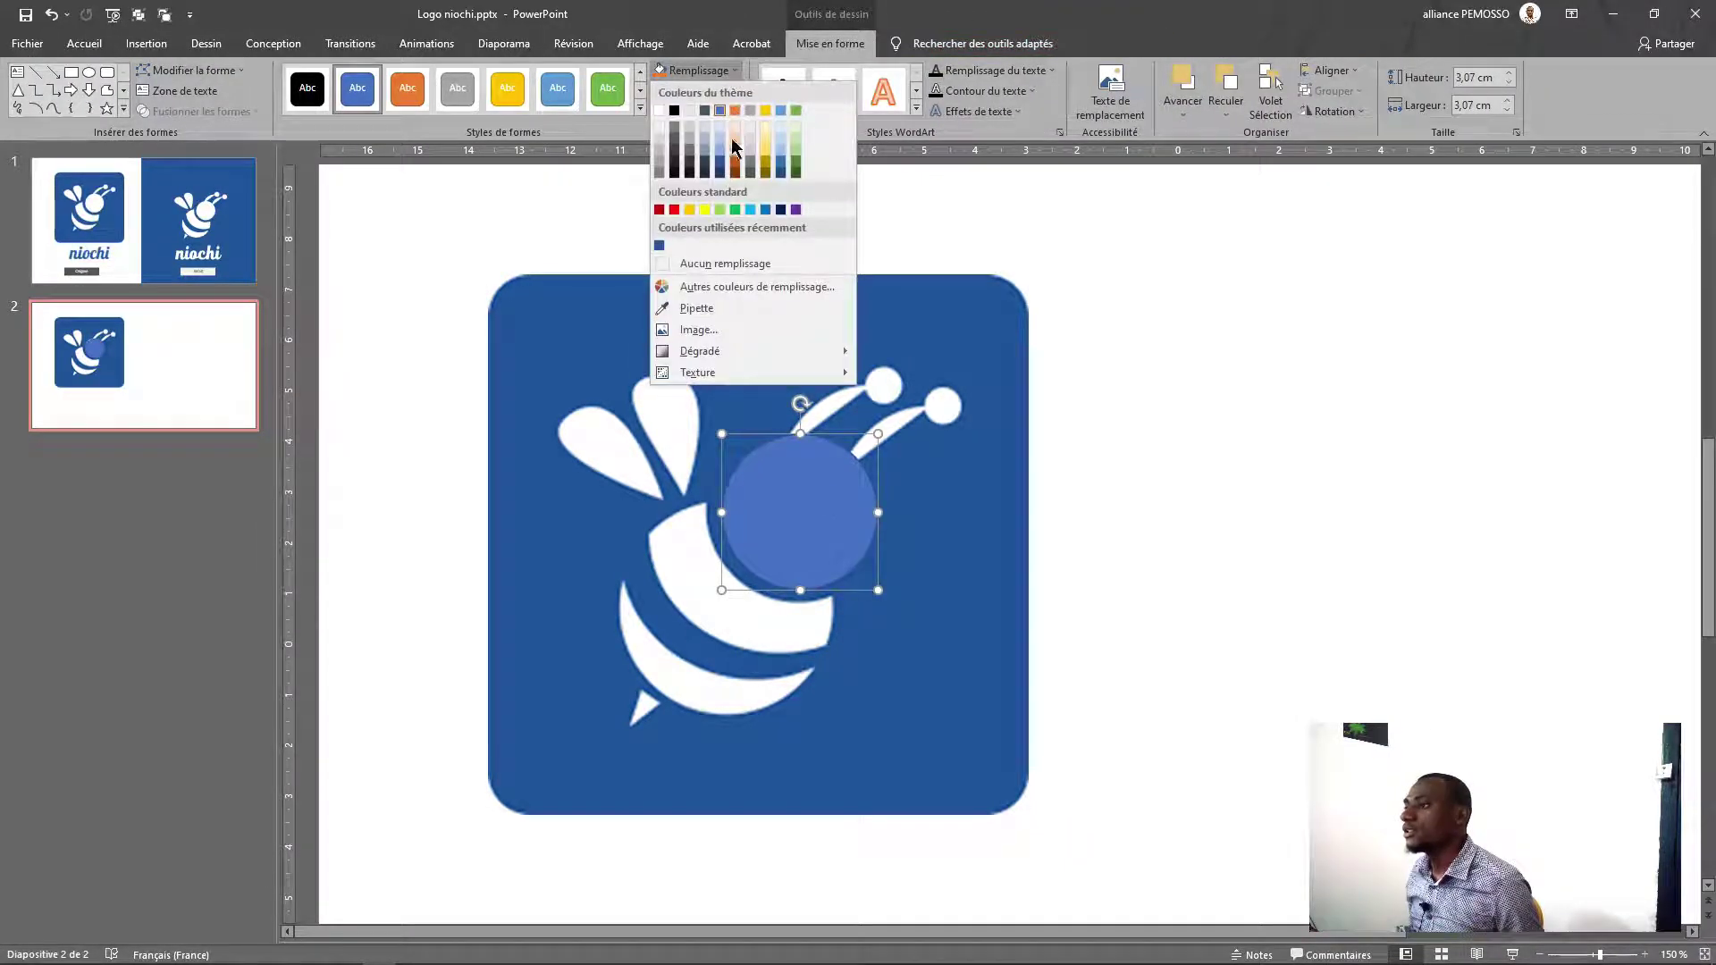
{"action": "left_click", "coordinate": [868, 257]}
{"action": "left_click", "coordinate": [741, 132]}
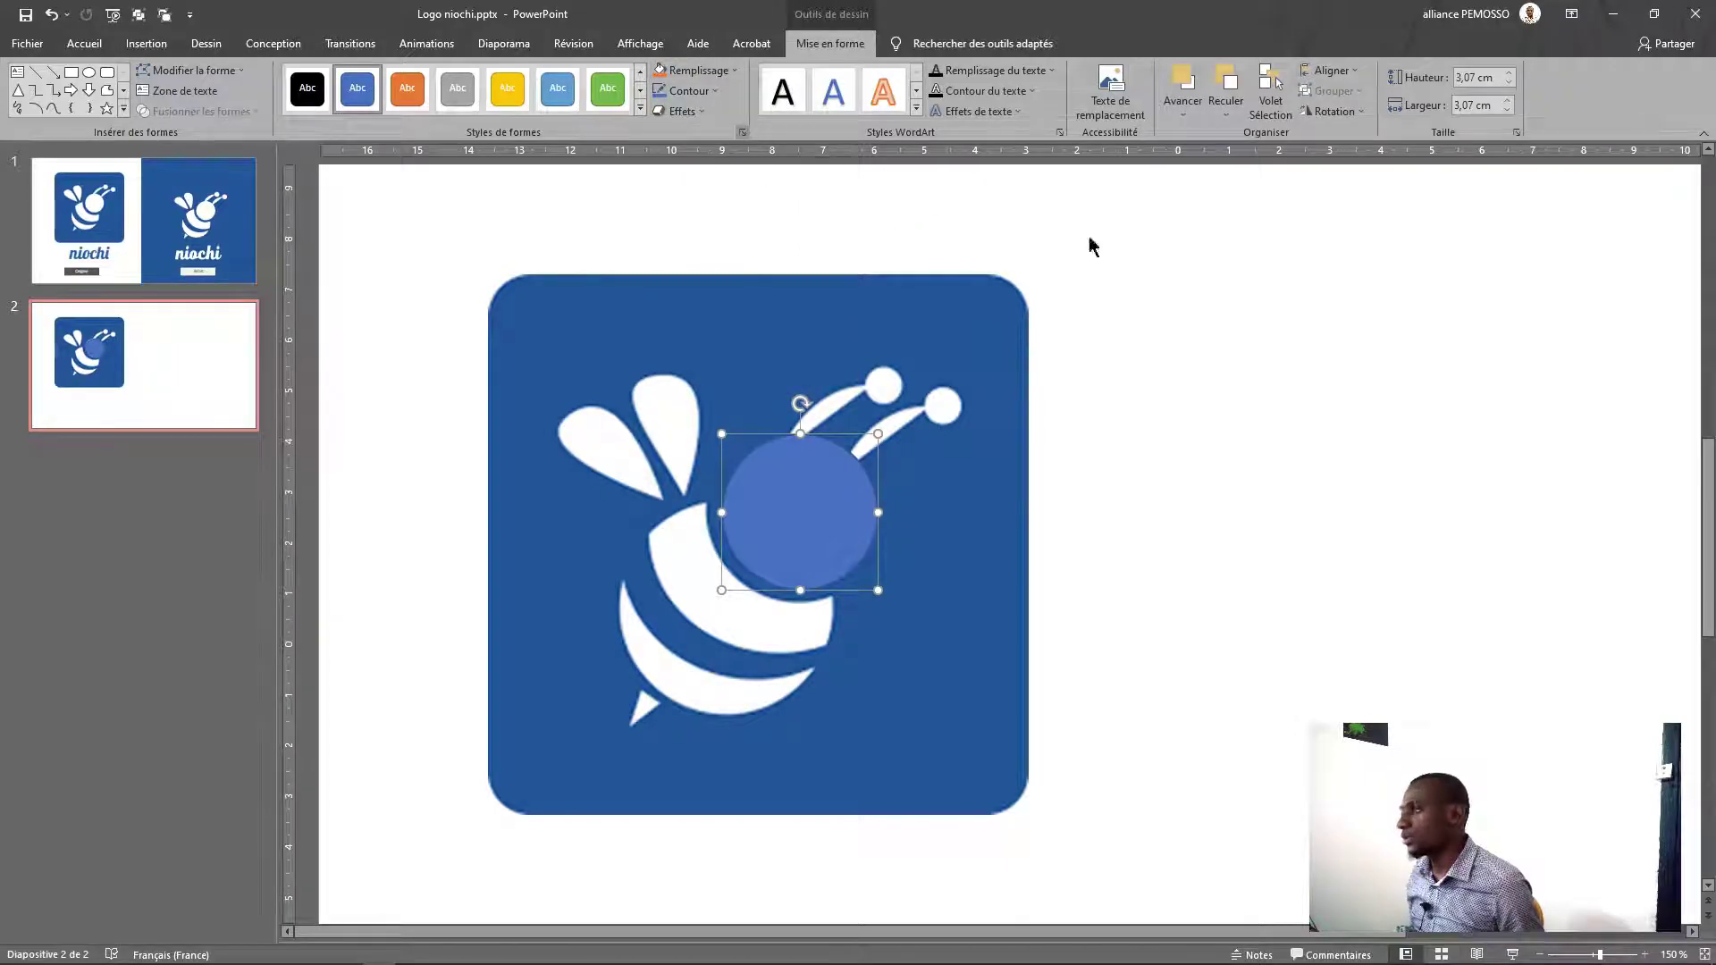
{"action": "left_click", "coordinate": [1497, 262]}
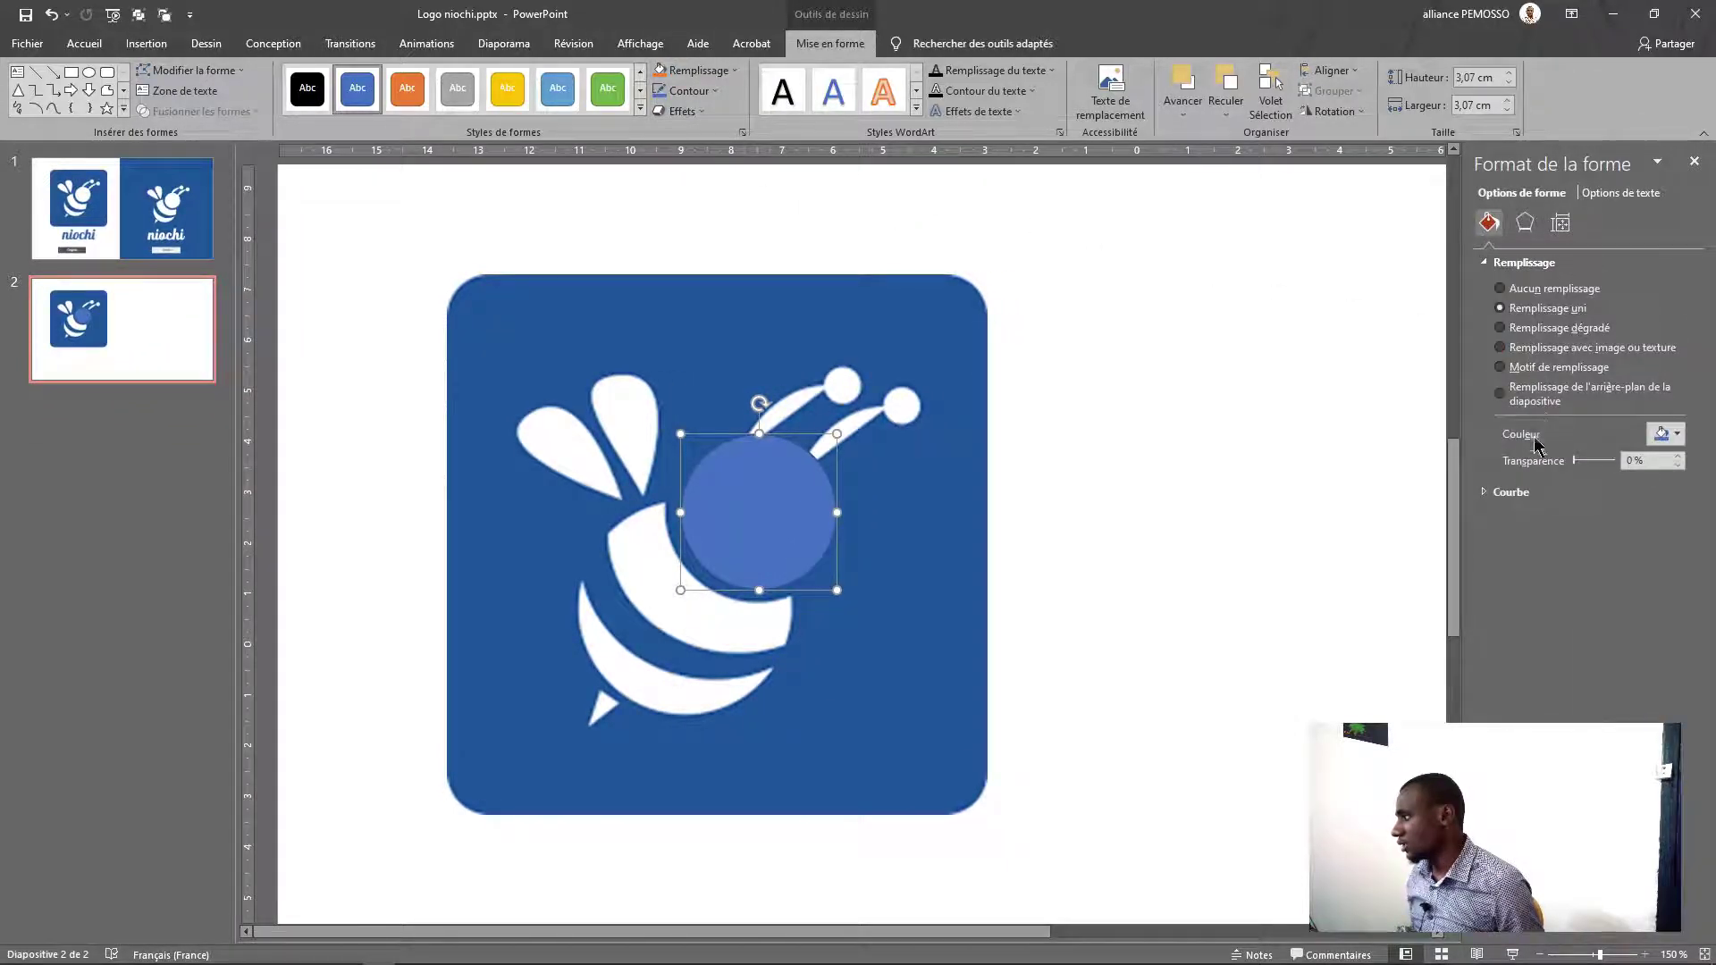
{"action": "left_click_drag", "start_coordinate": [1579, 467], "coordinate": [1600, 470]}
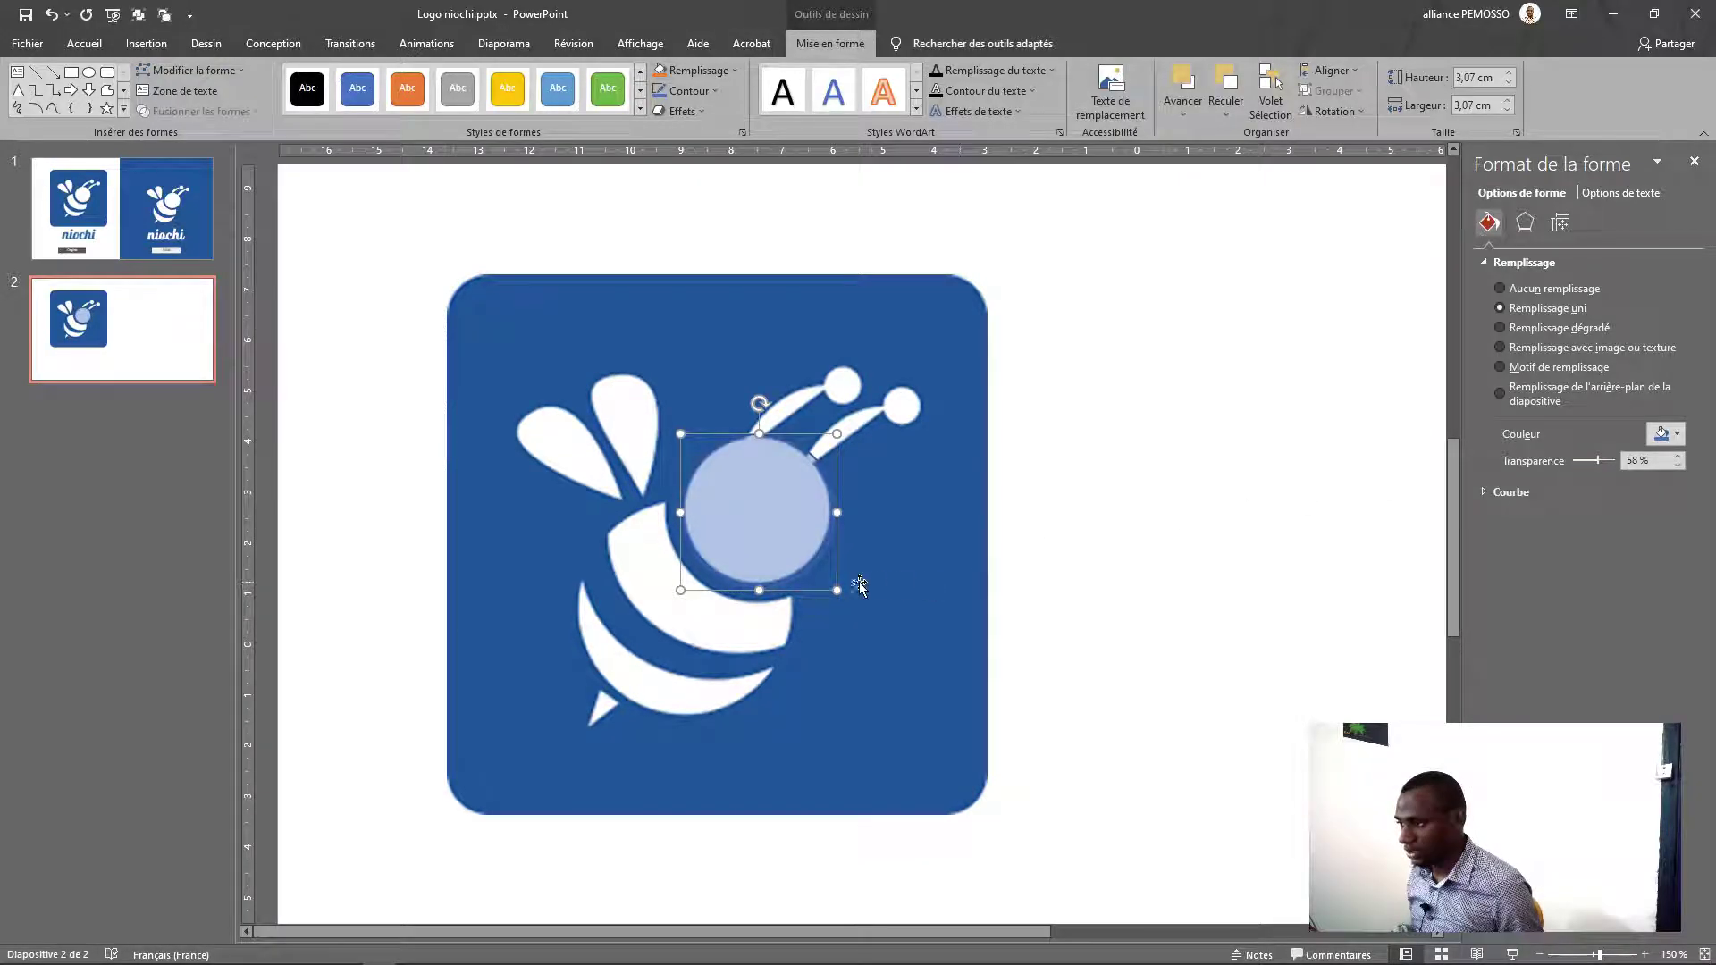
Shrink the head circle to about 2.94 cm so it matches the outline of the bee's head
{"action": "scroll", "coordinate": [824, 579], "scroll_direction": "up", "scroll_amount": 5}
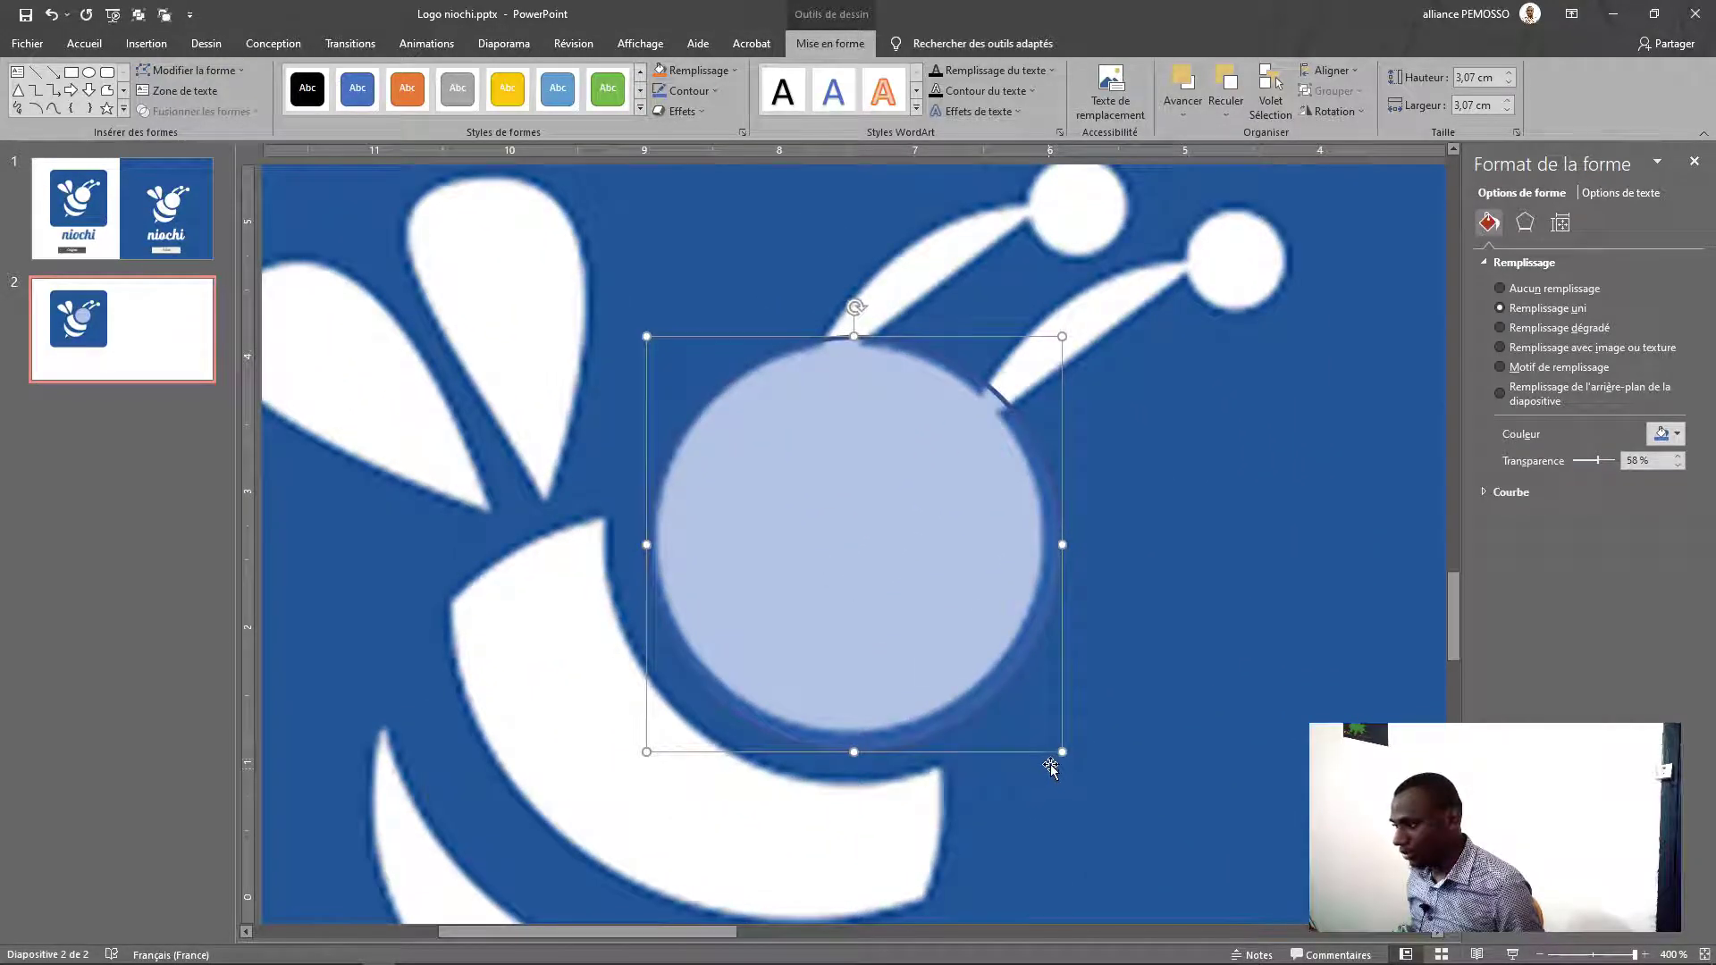
{"action": "left_click_drag", "start_coordinate": [1058, 752], "coordinate": [1041, 736]}
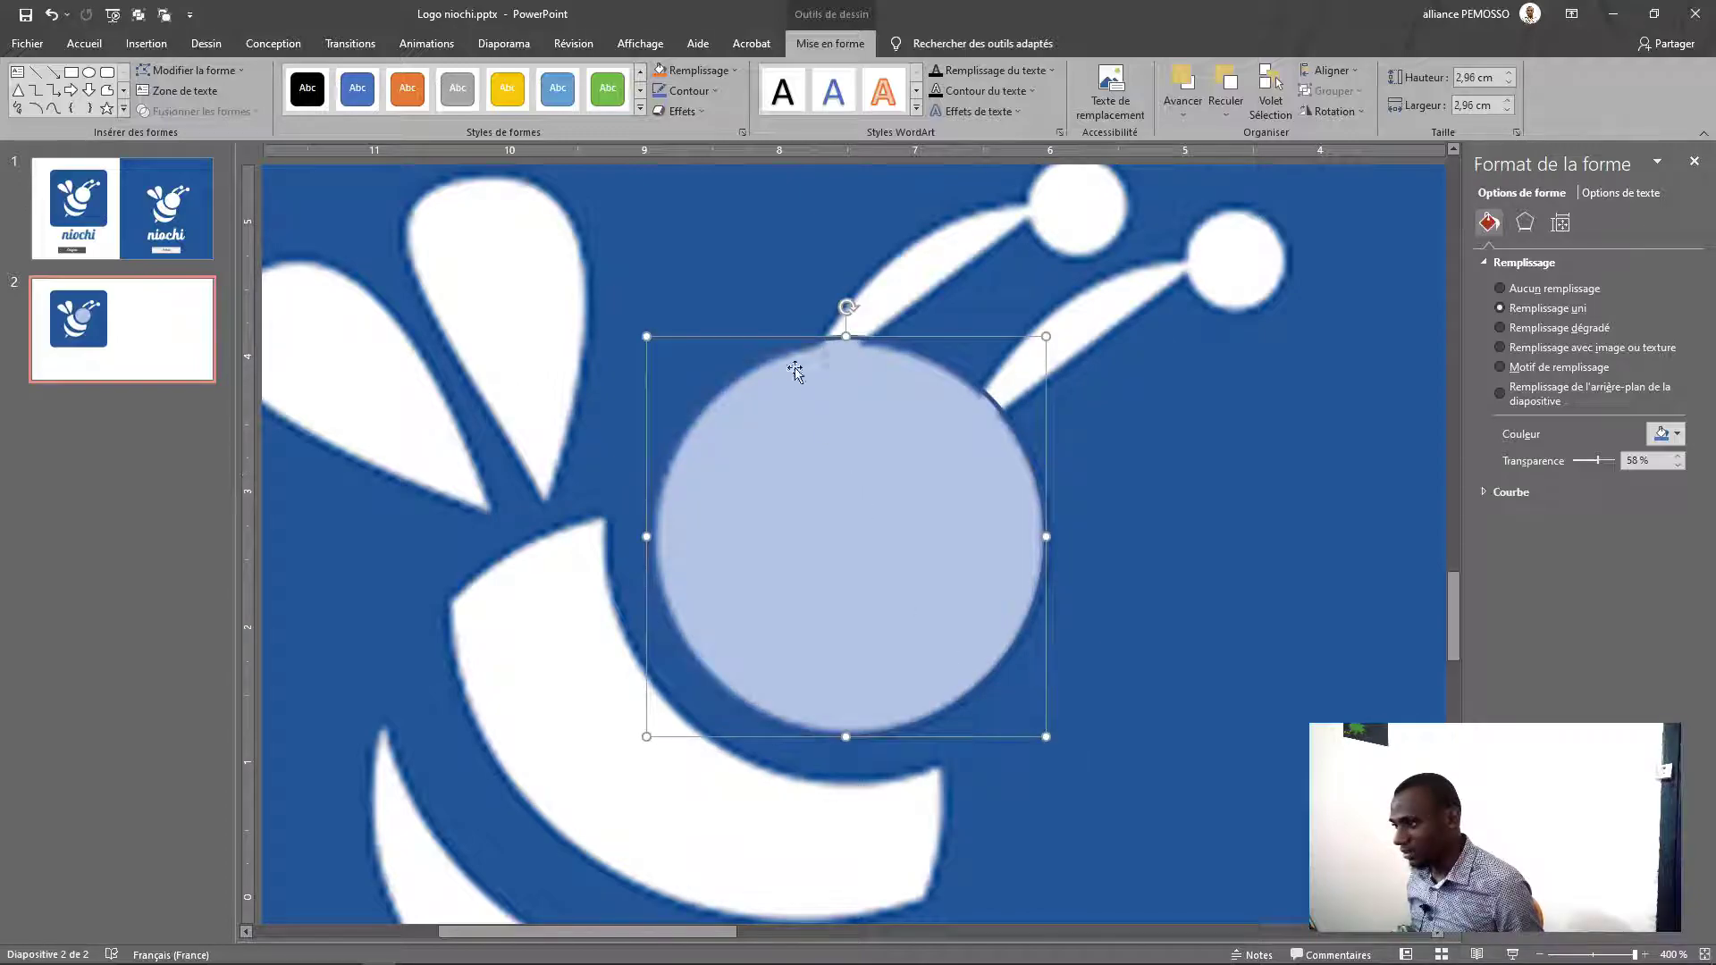
{"action": "left_click_drag", "start_coordinate": [640, 336], "coordinate": [648, 338]}
{"action": "scroll", "coordinate": [940, 523], "scroll_direction": "down", "scroll_amount": 5}
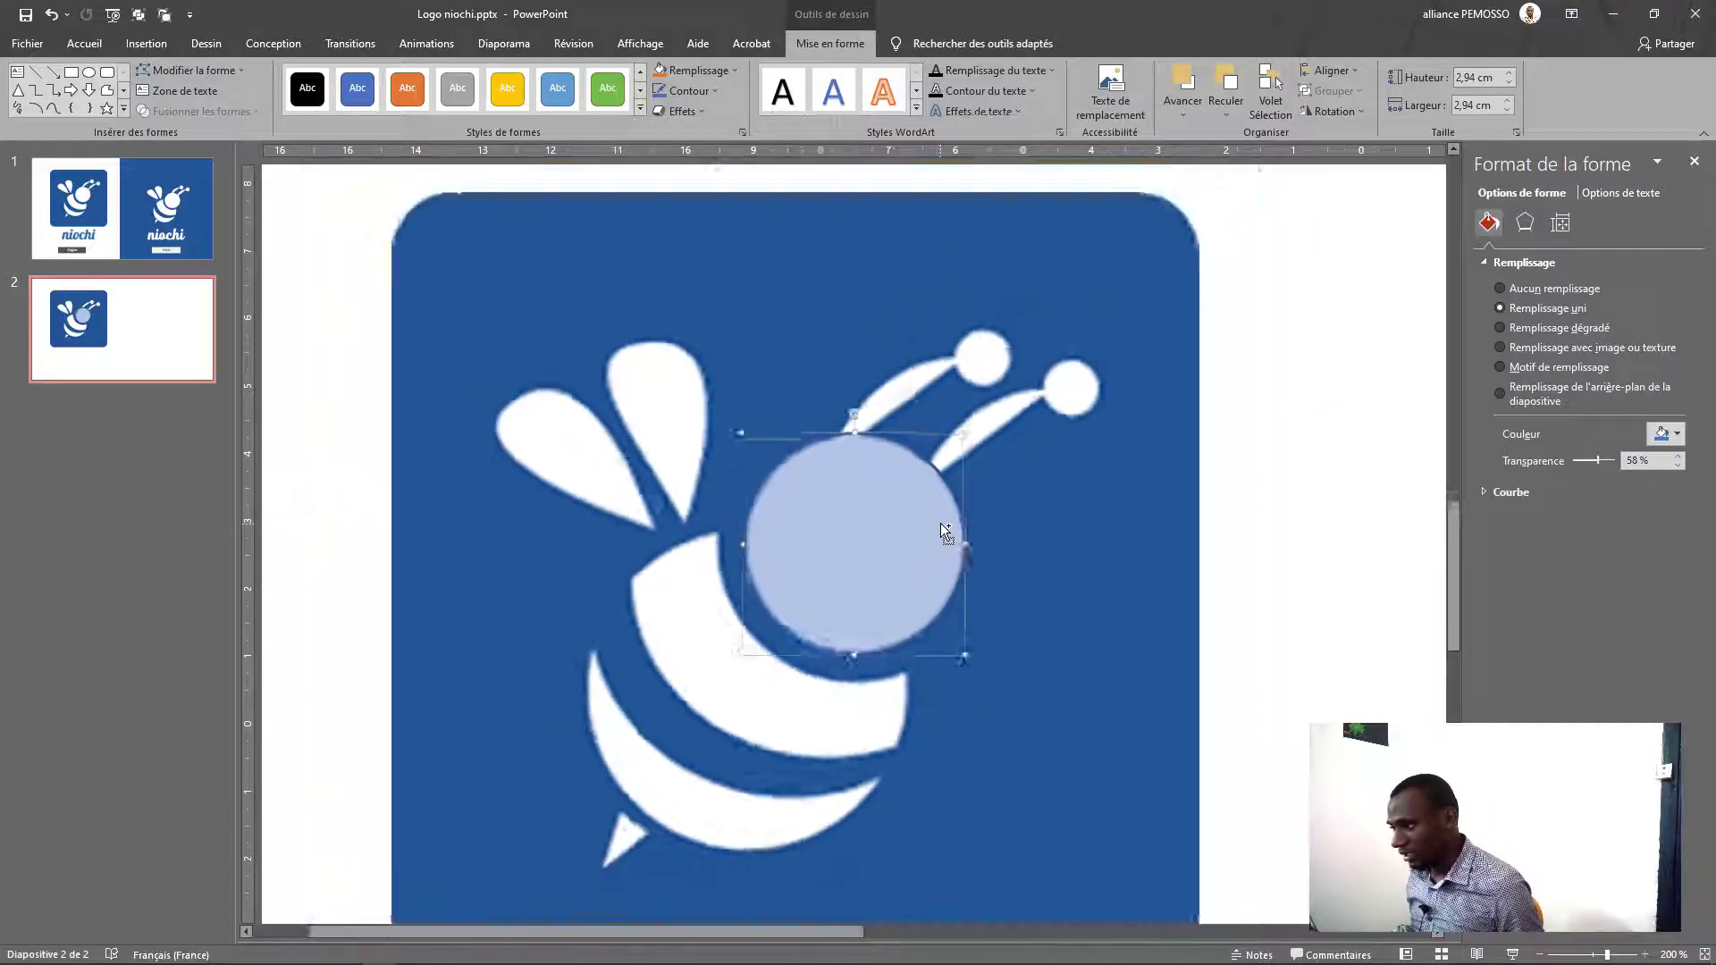
Duplicate the head circle over the bee's body and enlarge the copy to about 4.31 cm to fit the body outline
{"action": "scroll", "coordinate": [847, 583], "scroll_direction": "up", "scroll_amount": 2}
{"action": "scroll", "coordinate": [822, 563], "scroll_direction": "down", "scroll_amount": 2}
{"action": "left_click_drag", "start_coordinate": [806, 547], "coordinate": [717, 700]}
{"action": "mouse_move", "coordinate": [836, 607]}
{"action": "left_mouse_down"}
{"action": "mouse_move", "coordinate": [930, 490]}
{"action": "mouse_move", "coordinate": [839, 601]}
{"action": "left_mouse_up"}
{"action": "left_click_drag", "start_coordinate": [921, 827], "coordinate": [908, 817]}
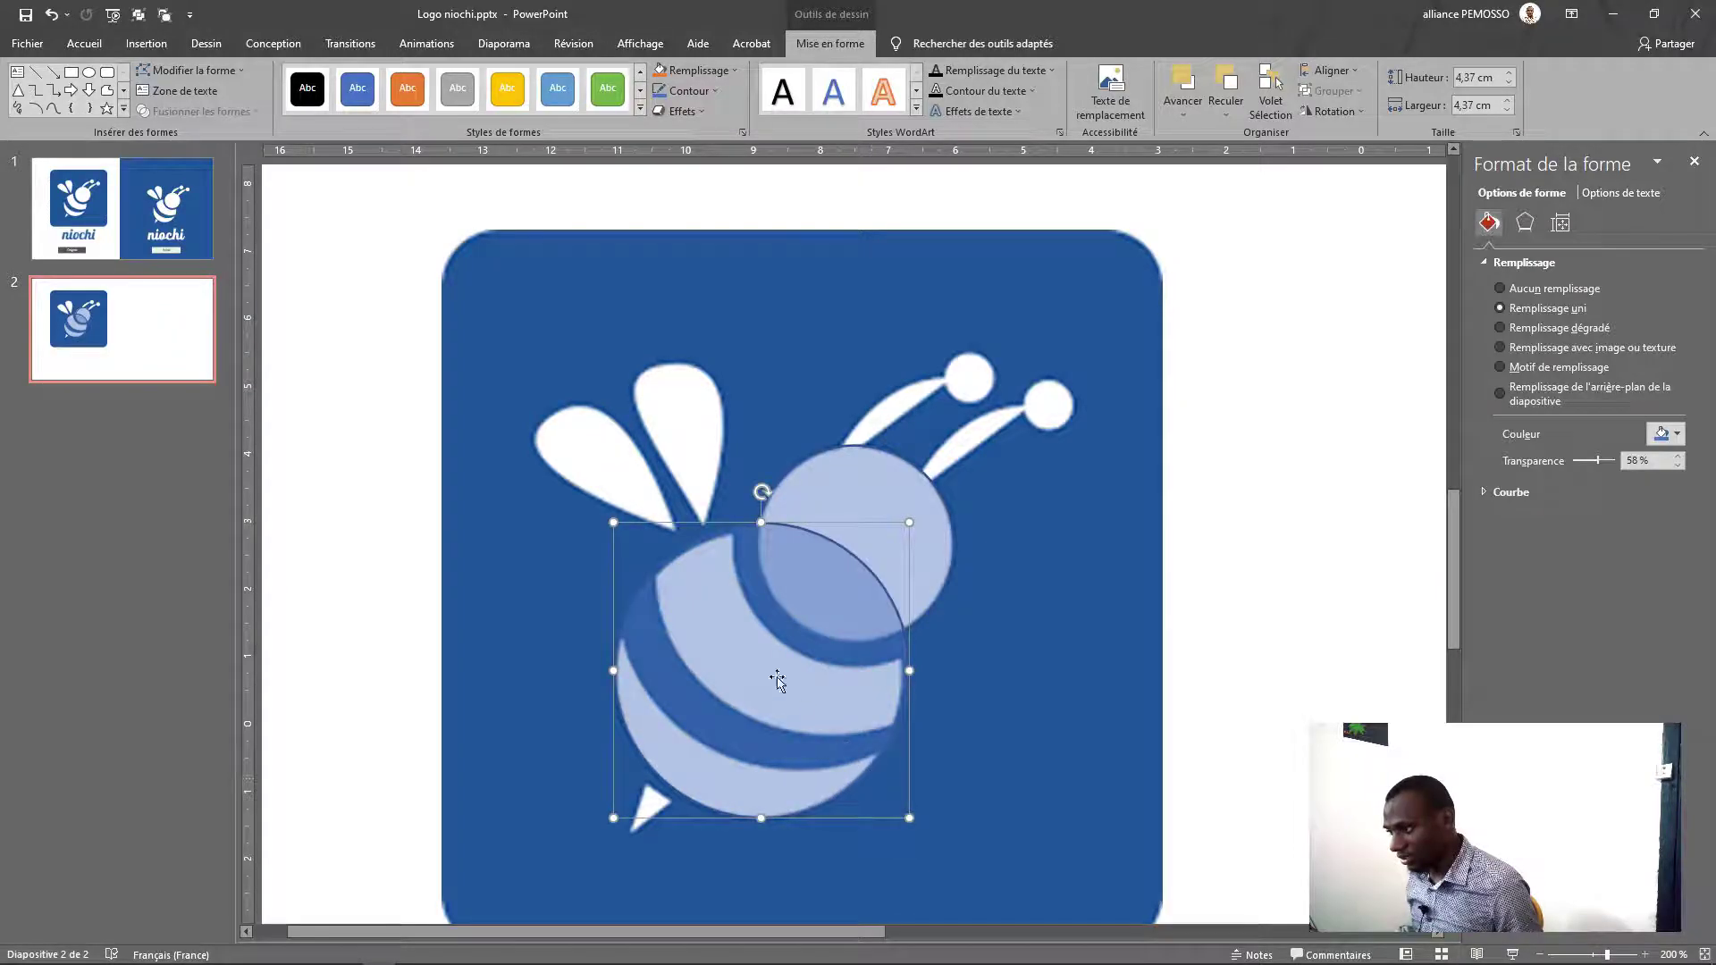
{"action": "left_click_drag", "start_coordinate": [608, 521], "coordinate": [616, 527]}
{"action": "scroll", "coordinate": [753, 765], "scroll_direction": "up", "scroll_amount": 5}
{"action": "left_click_drag", "start_coordinate": [689, 700], "coordinate": [678, 700]}
Duplicate the body circle slightly up and to the right, near the upper edge of the bee's lowest stripe
{"action": "scroll", "coordinate": [935, 658], "scroll_direction": "down", "scroll_amount": 3}
{"action": "scroll", "coordinate": [938, 657], "scroll_direction": "down", "scroll_amount": 2}
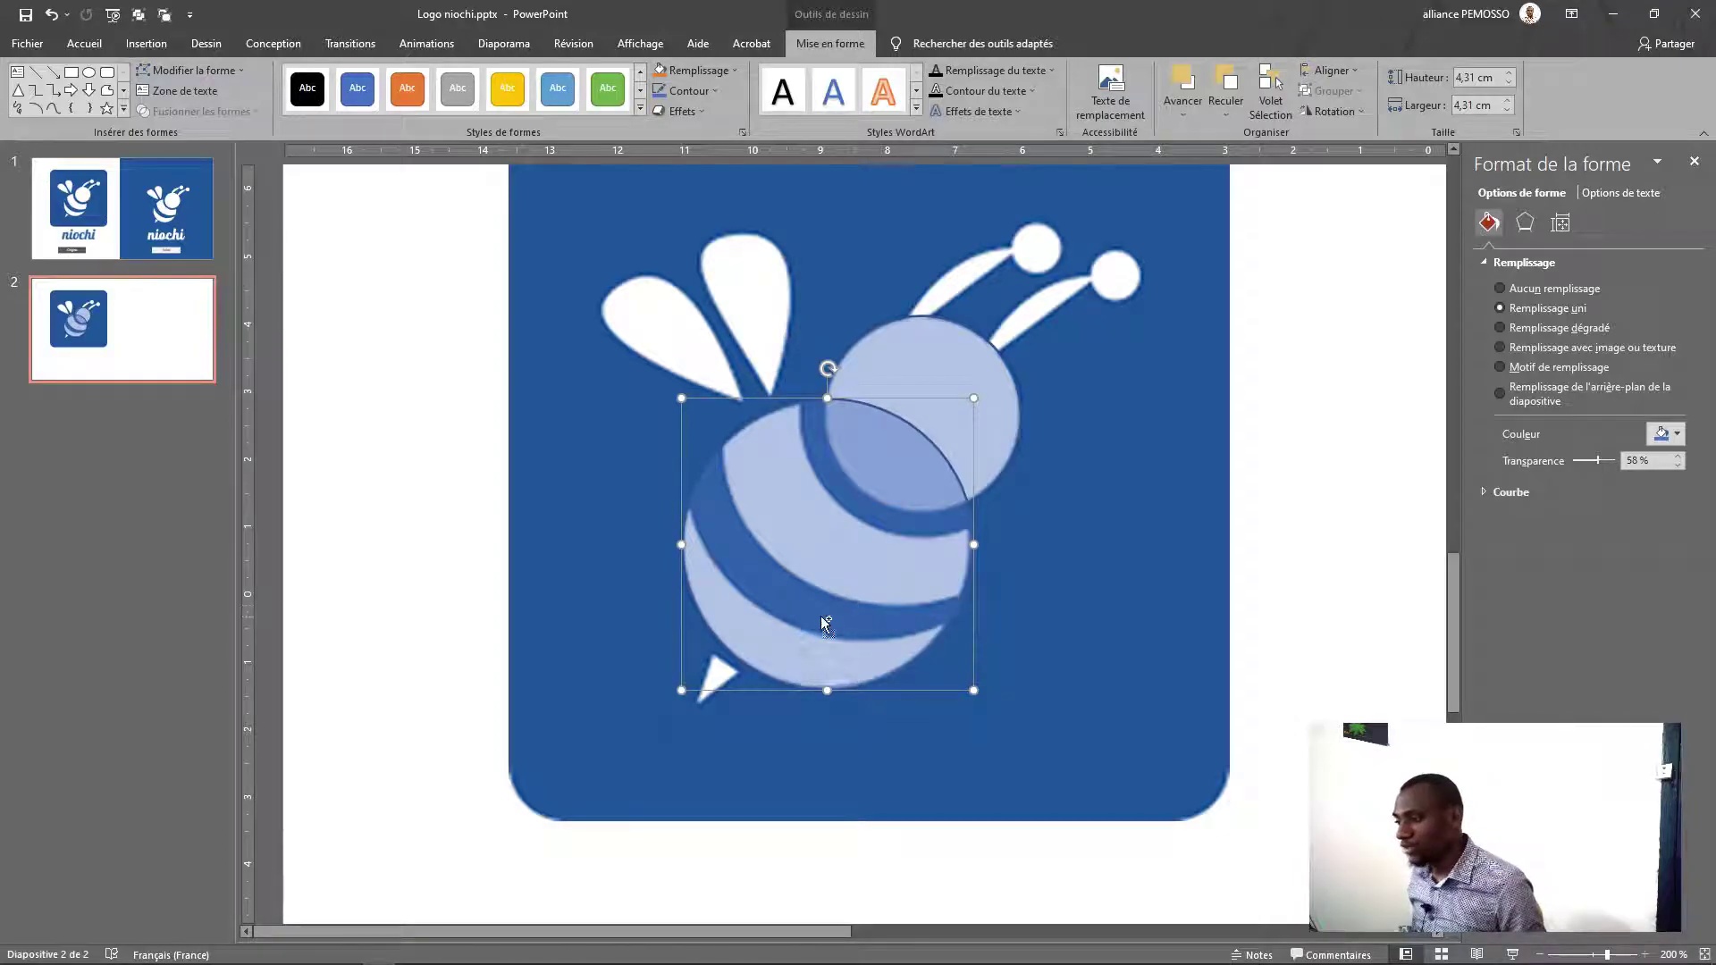
{"action": "left_click_drag", "start_coordinate": [768, 634], "coordinate": [790, 586]}
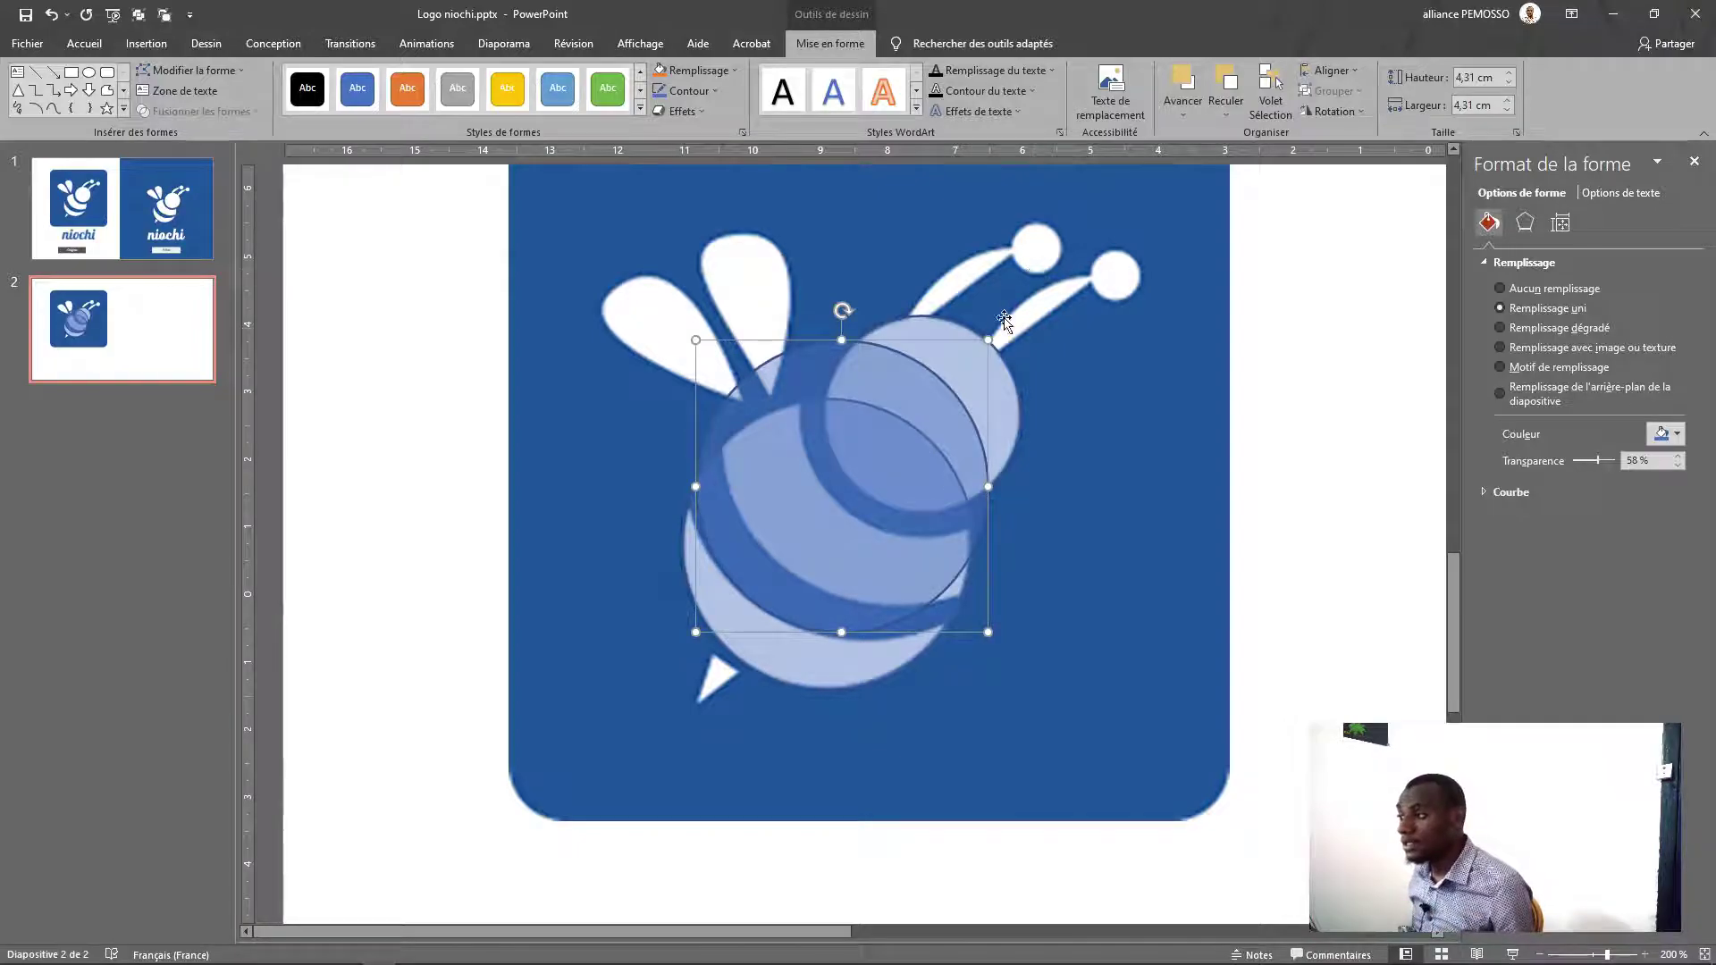
{"action": "left_click_drag", "start_coordinate": [989, 341], "coordinate": [1011, 376]}
{"action": "left_click_drag", "start_coordinate": [1009, 632], "coordinate": [1033, 640]}
{"action": "left_click_drag", "start_coordinate": [889, 587], "coordinate": [892, 569]}
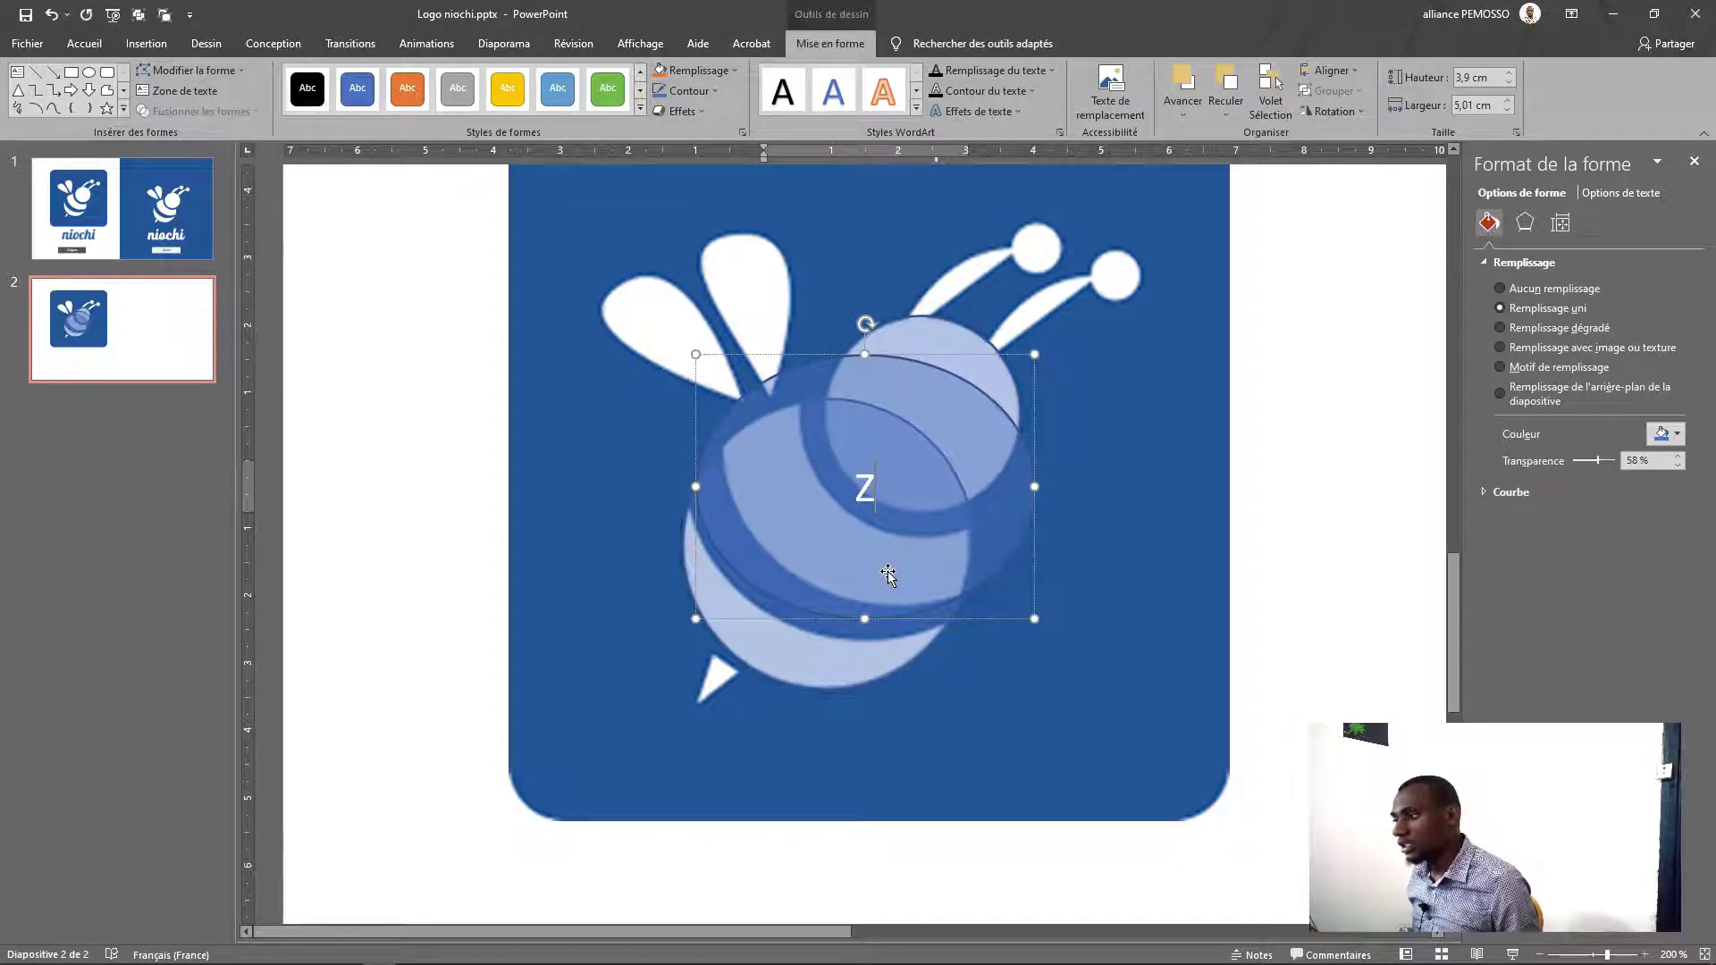
{"action": "key", "text": "ctrl+z"}
{"action": "key", "text": "ctrl+z"}
{"action": "key", "text": "ctrl+y"}
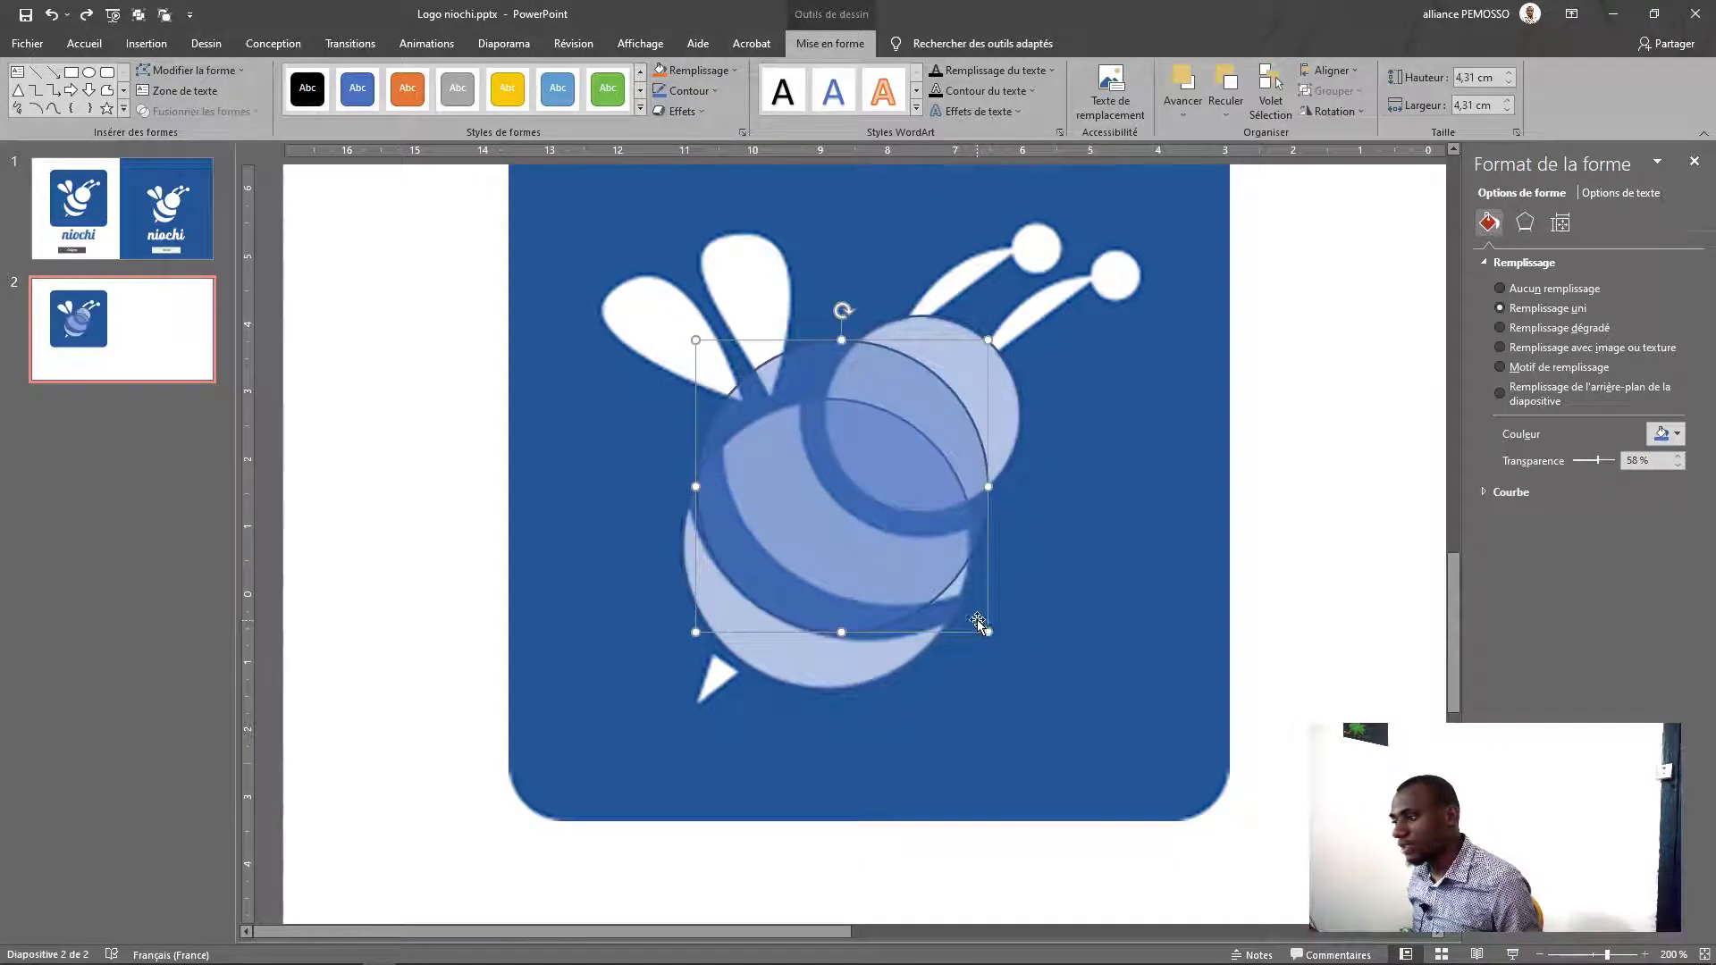
{"action": "key", "text": "ctrl+y"}
Stretch the copied body circle to about 5.3 cm wide and 4.86 cm high, following the lowest stripe's upper edge
{"action": "left_click_drag", "start_coordinate": [951, 616], "coordinate": [936, 584]}
{"action": "left_click_drag", "start_coordinate": [1023, 640], "coordinate": [1038, 641]}
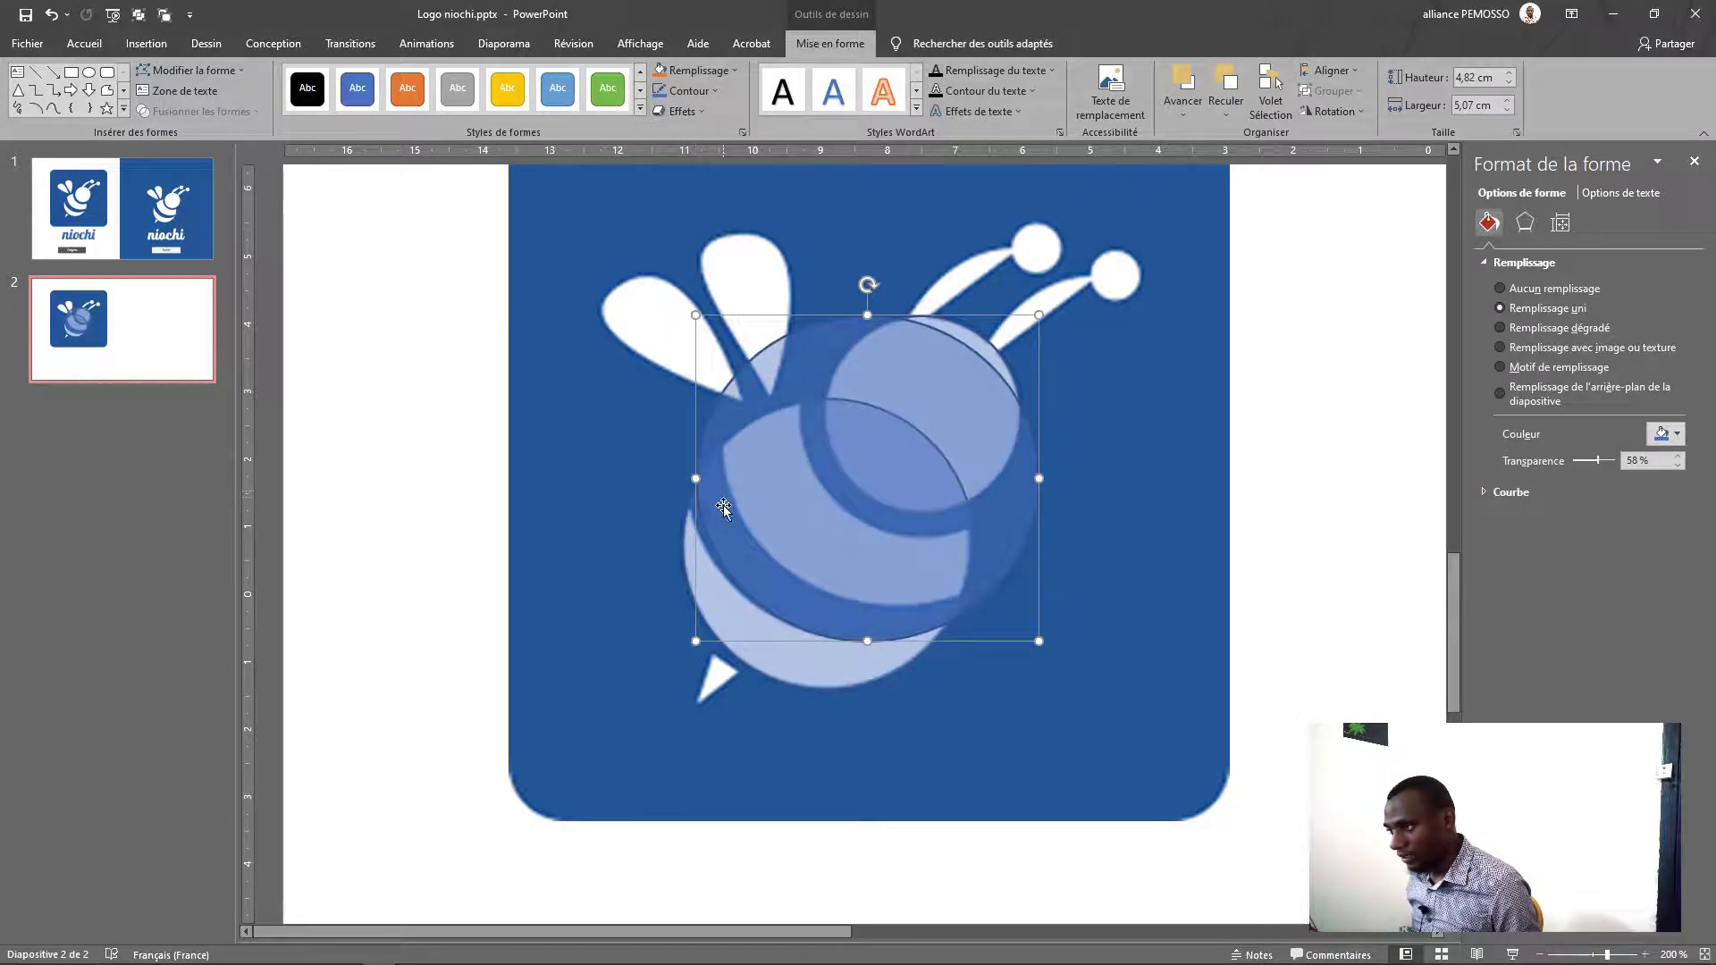
{"action": "left_click_drag", "start_coordinate": [700, 476], "coordinate": [671, 469]}
{"action": "scroll", "coordinate": [712, 575], "scroll_direction": "up", "scroll_amount": 5}
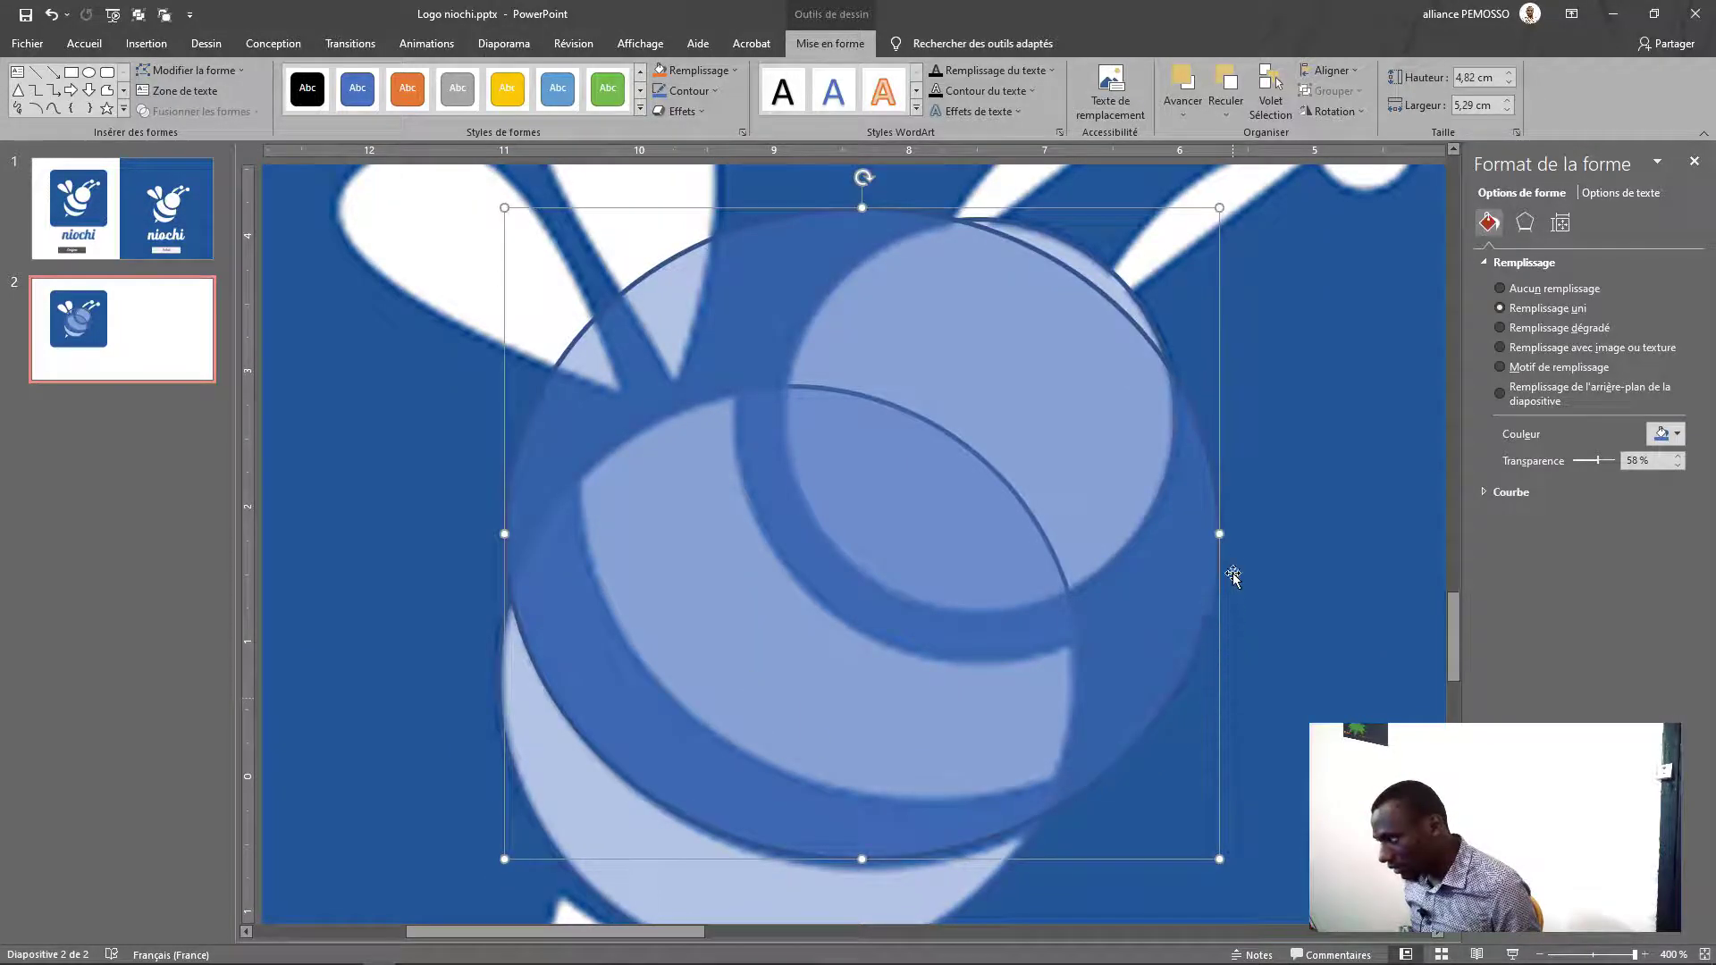
{"action": "left_click_drag", "start_coordinate": [1218, 860], "coordinate": [1220, 865]}
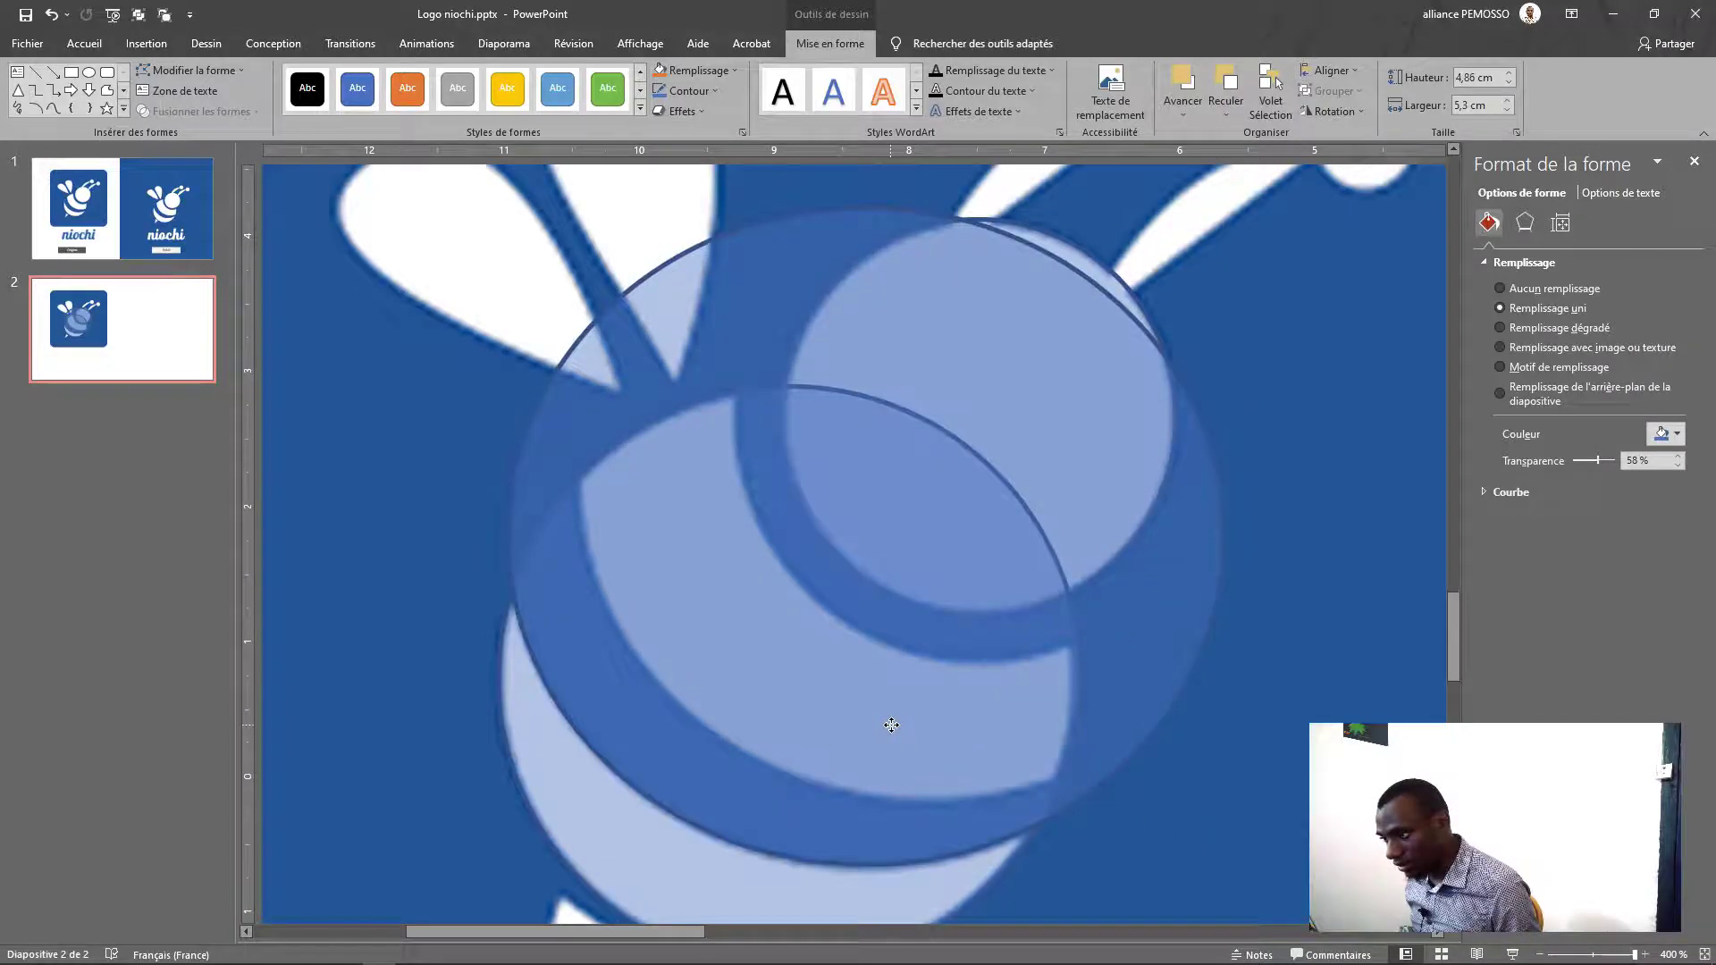
Duplicate the stretched ellipse up and to the right so its lower edge follows the bottom of the bee's middle stripe
{"action": "scroll", "coordinate": [892, 725], "scroll_direction": "down", "scroll_amount": 10}
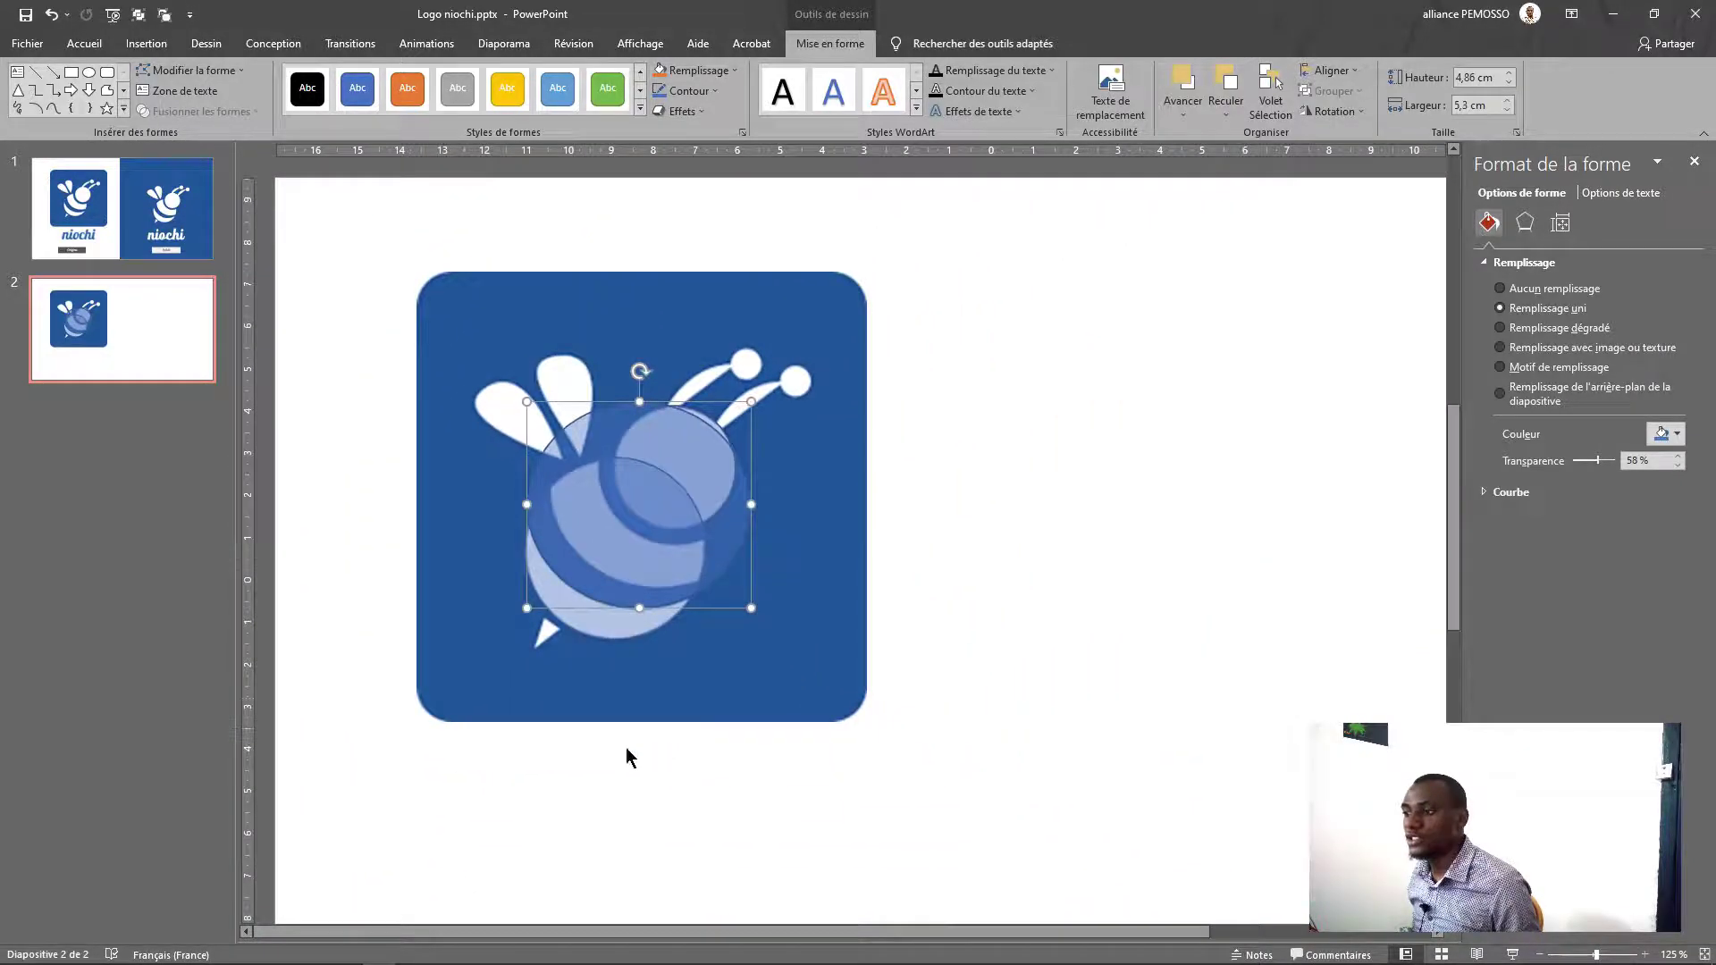
{"action": "left_click_drag", "start_coordinate": [578, 609], "coordinate": [622, 529]}
{"action": "scroll", "coordinate": [622, 529], "scroll_direction": "up", "scroll_amount": 10}
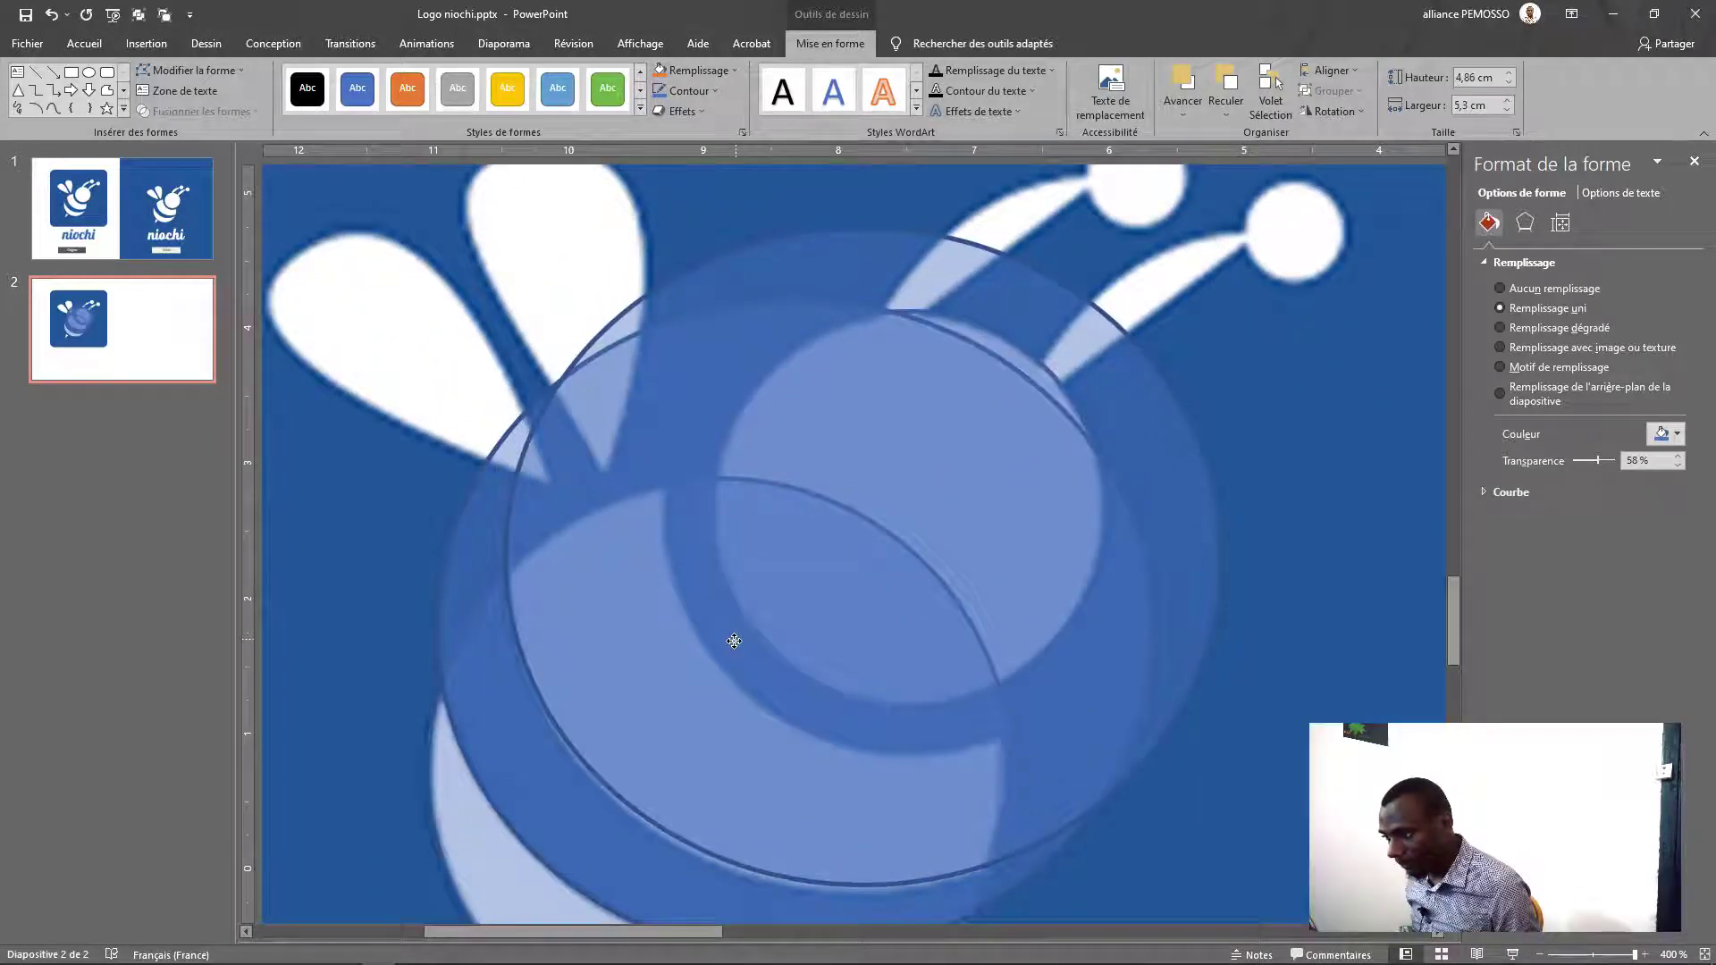
Select the body circle and both stretched ellipses and split them into pieces with the Fragment merge operation
{"action": "scroll", "coordinate": [734, 647], "scroll_direction": "down", "scroll_amount": 8}
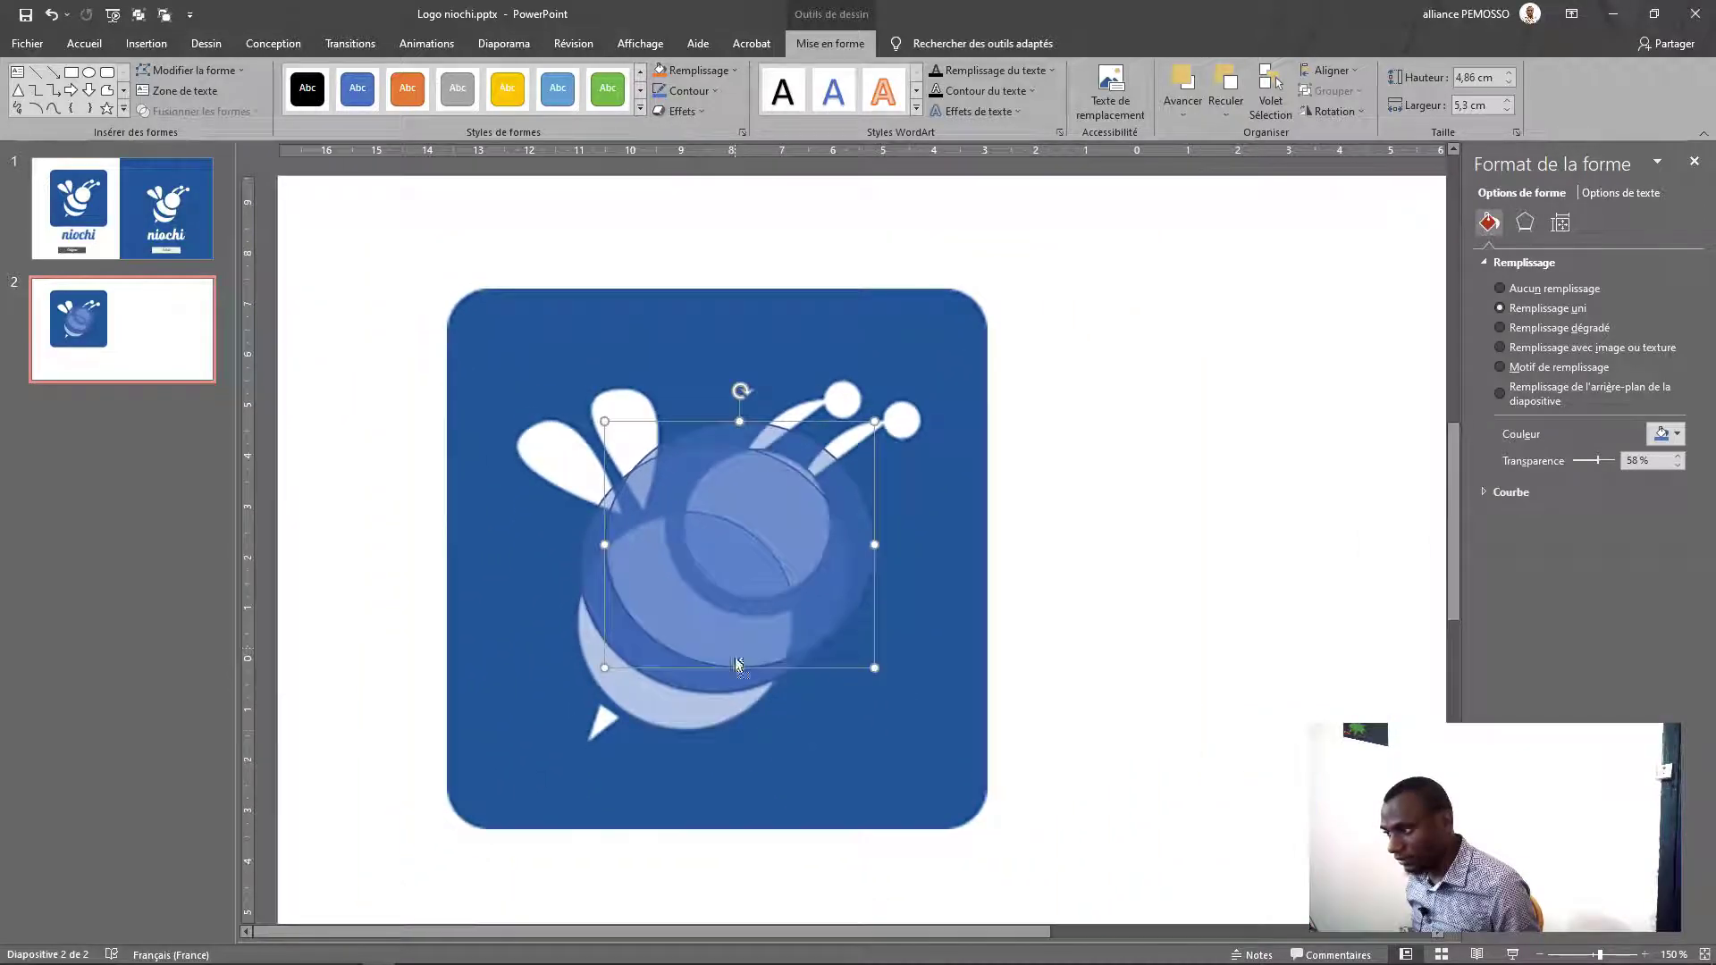
{"action": "left_click", "coordinate": [655, 717]}
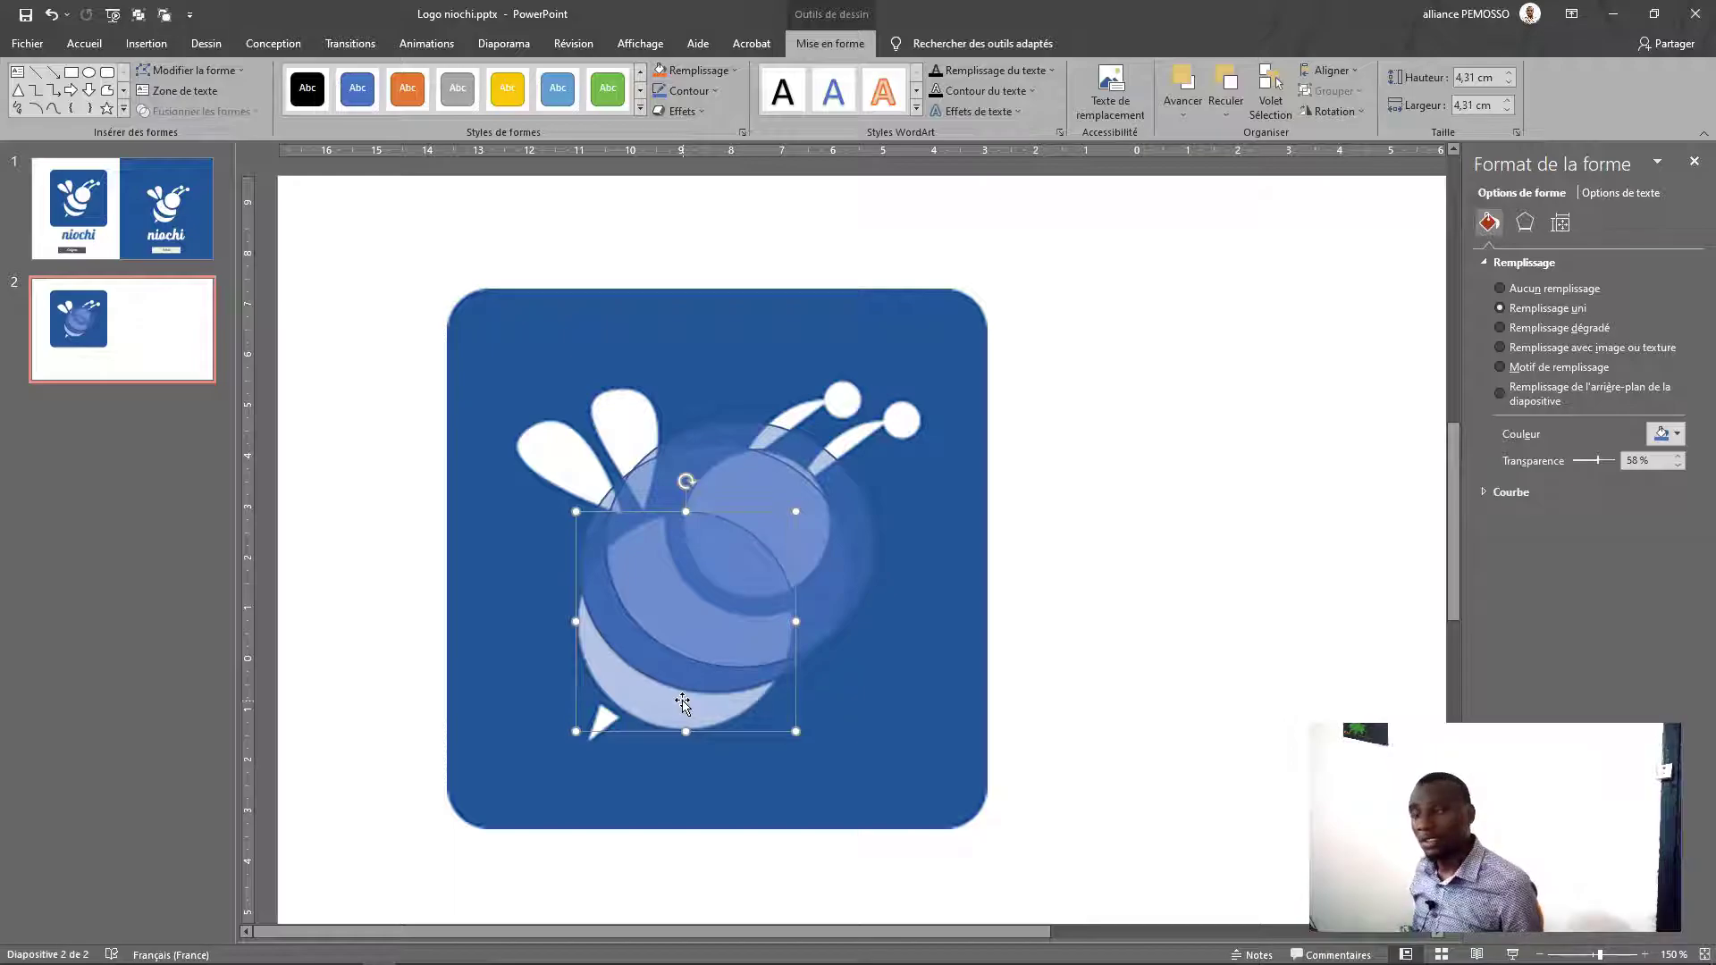
{"action": "left_click", "coordinate": [629, 642], "text": "shift"}
{"action": "left_click", "coordinate": [707, 576], "text": "shift"}
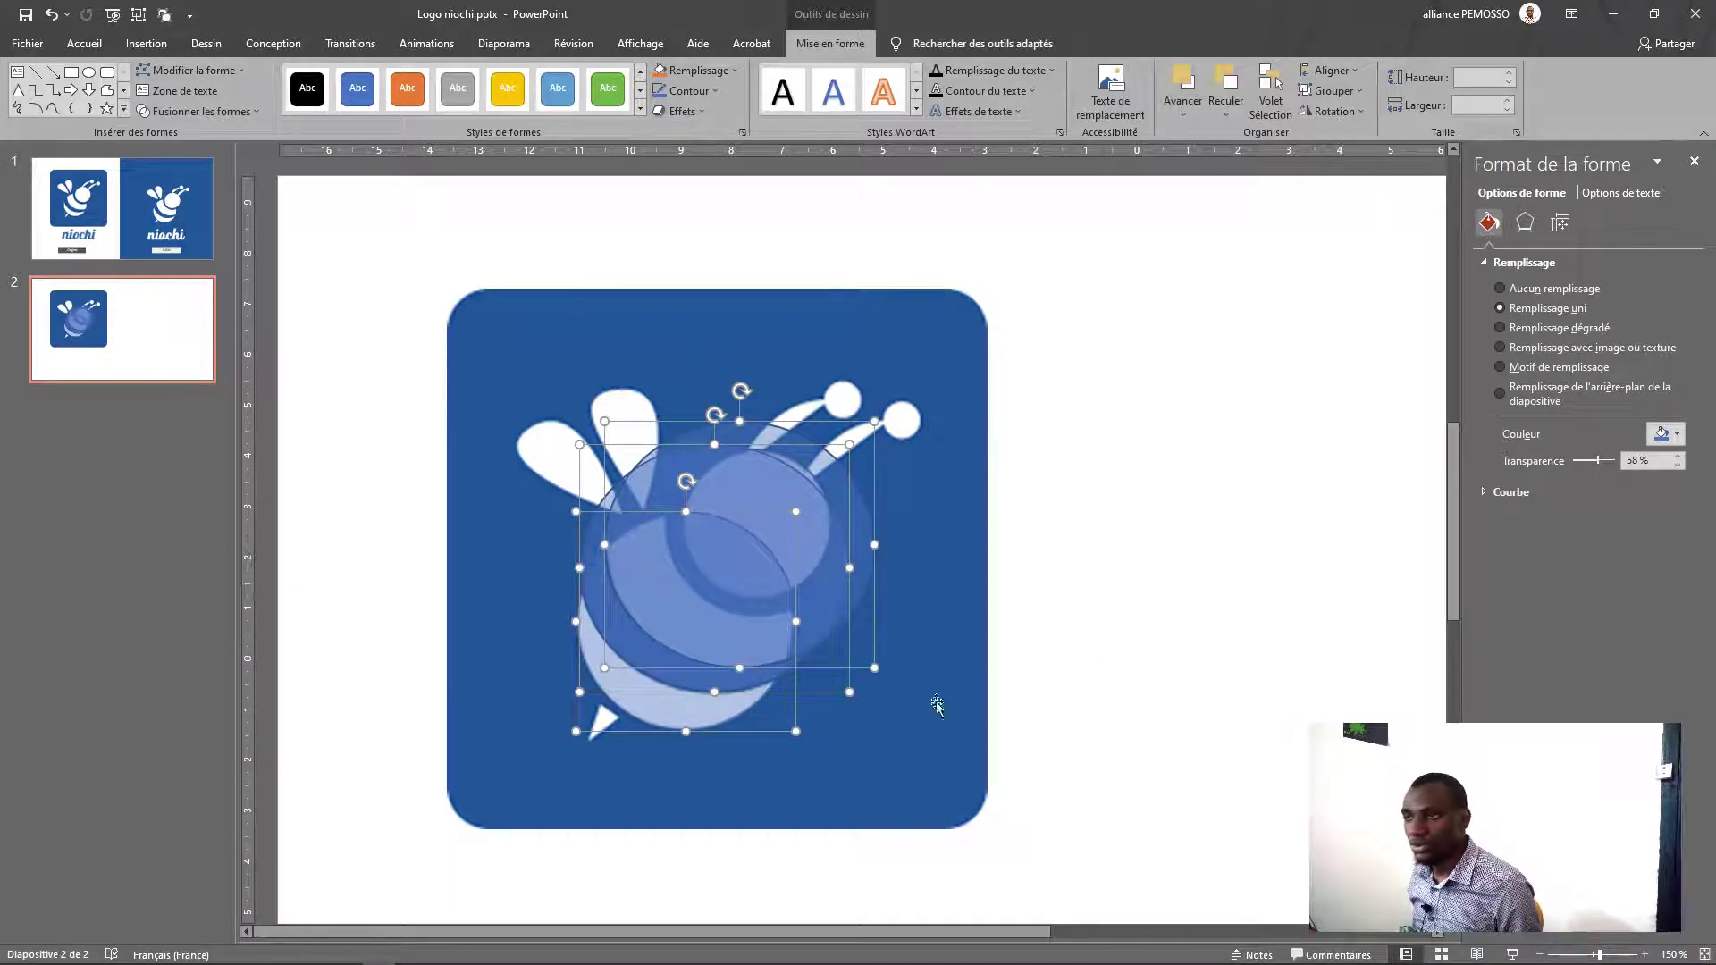
{"action": "left_click", "coordinate": [195, 110]}
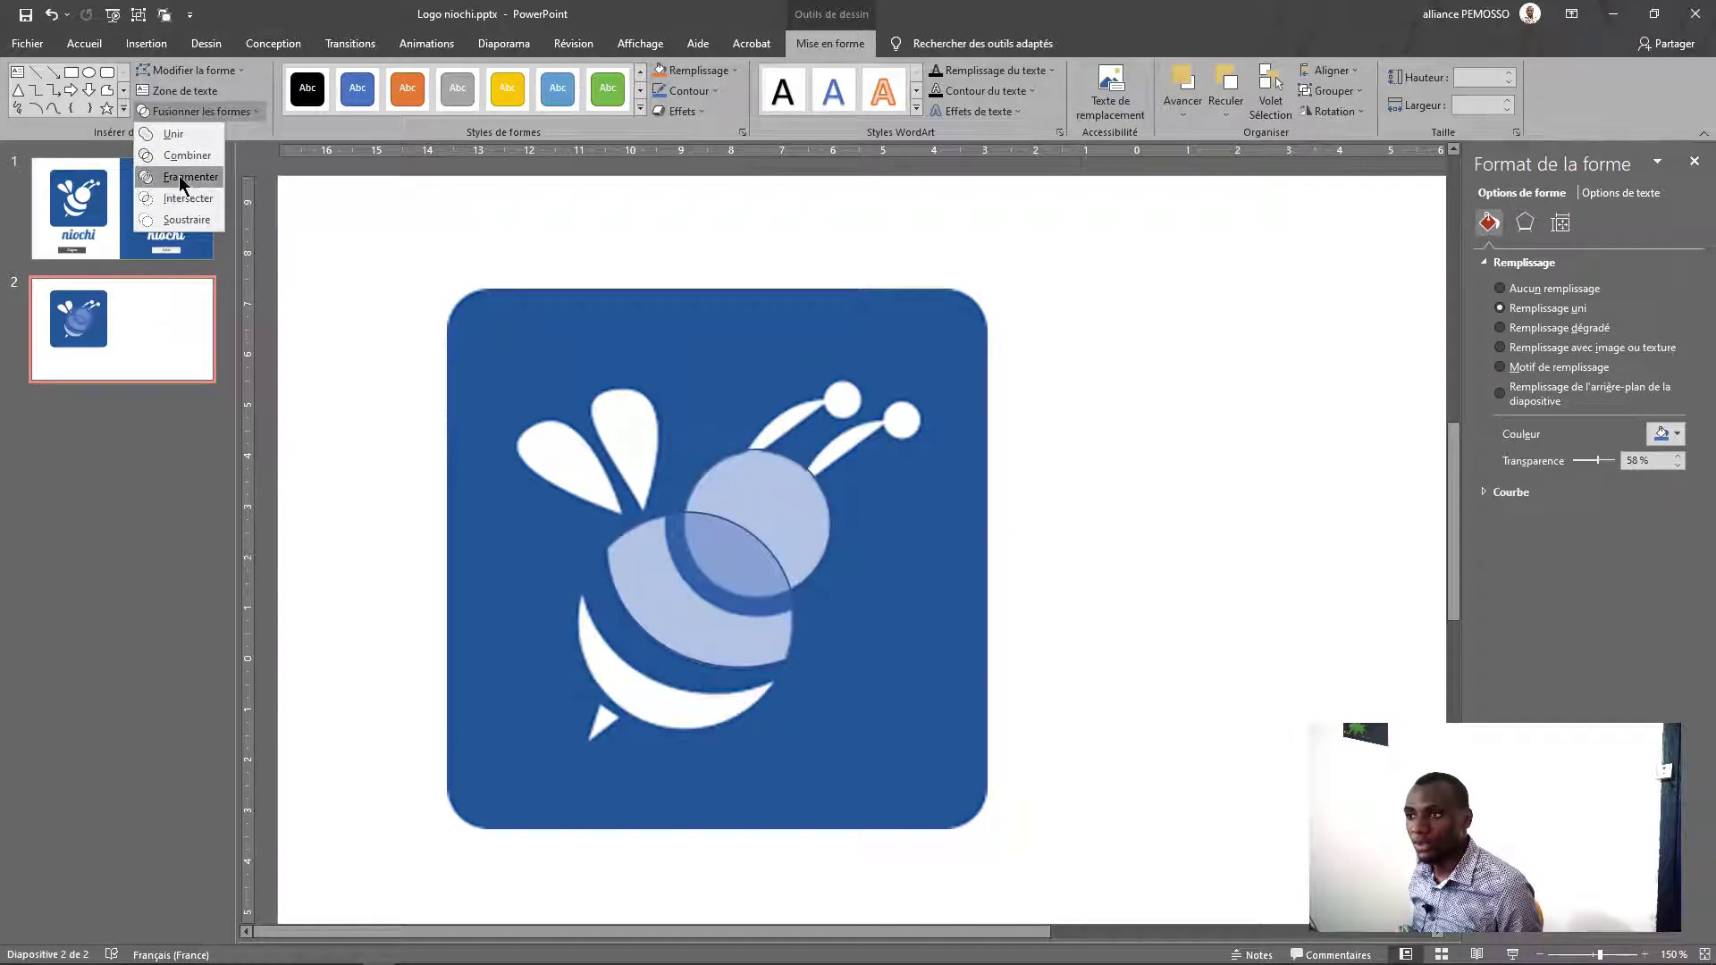
{"action": "left_click", "coordinate": [183, 177]}
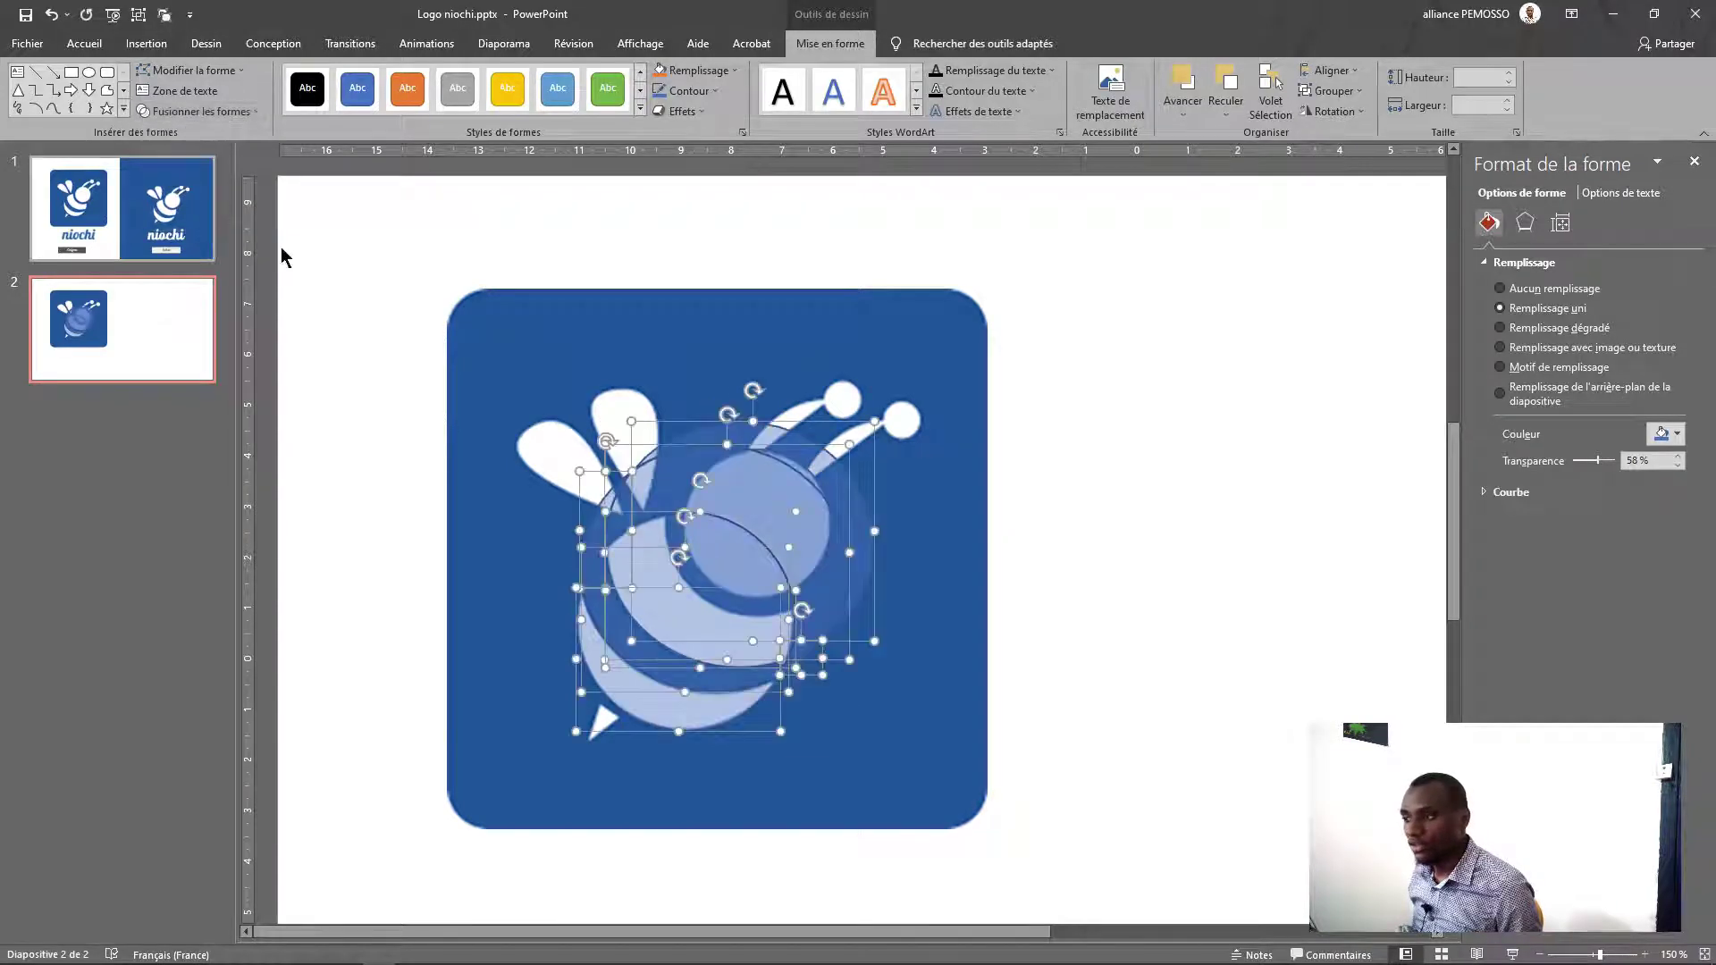
Delete the surplus fragments, keeping only the lowest stripe and the middle body piece
{"action": "left_click", "coordinate": [656, 706], "text": "shift"}
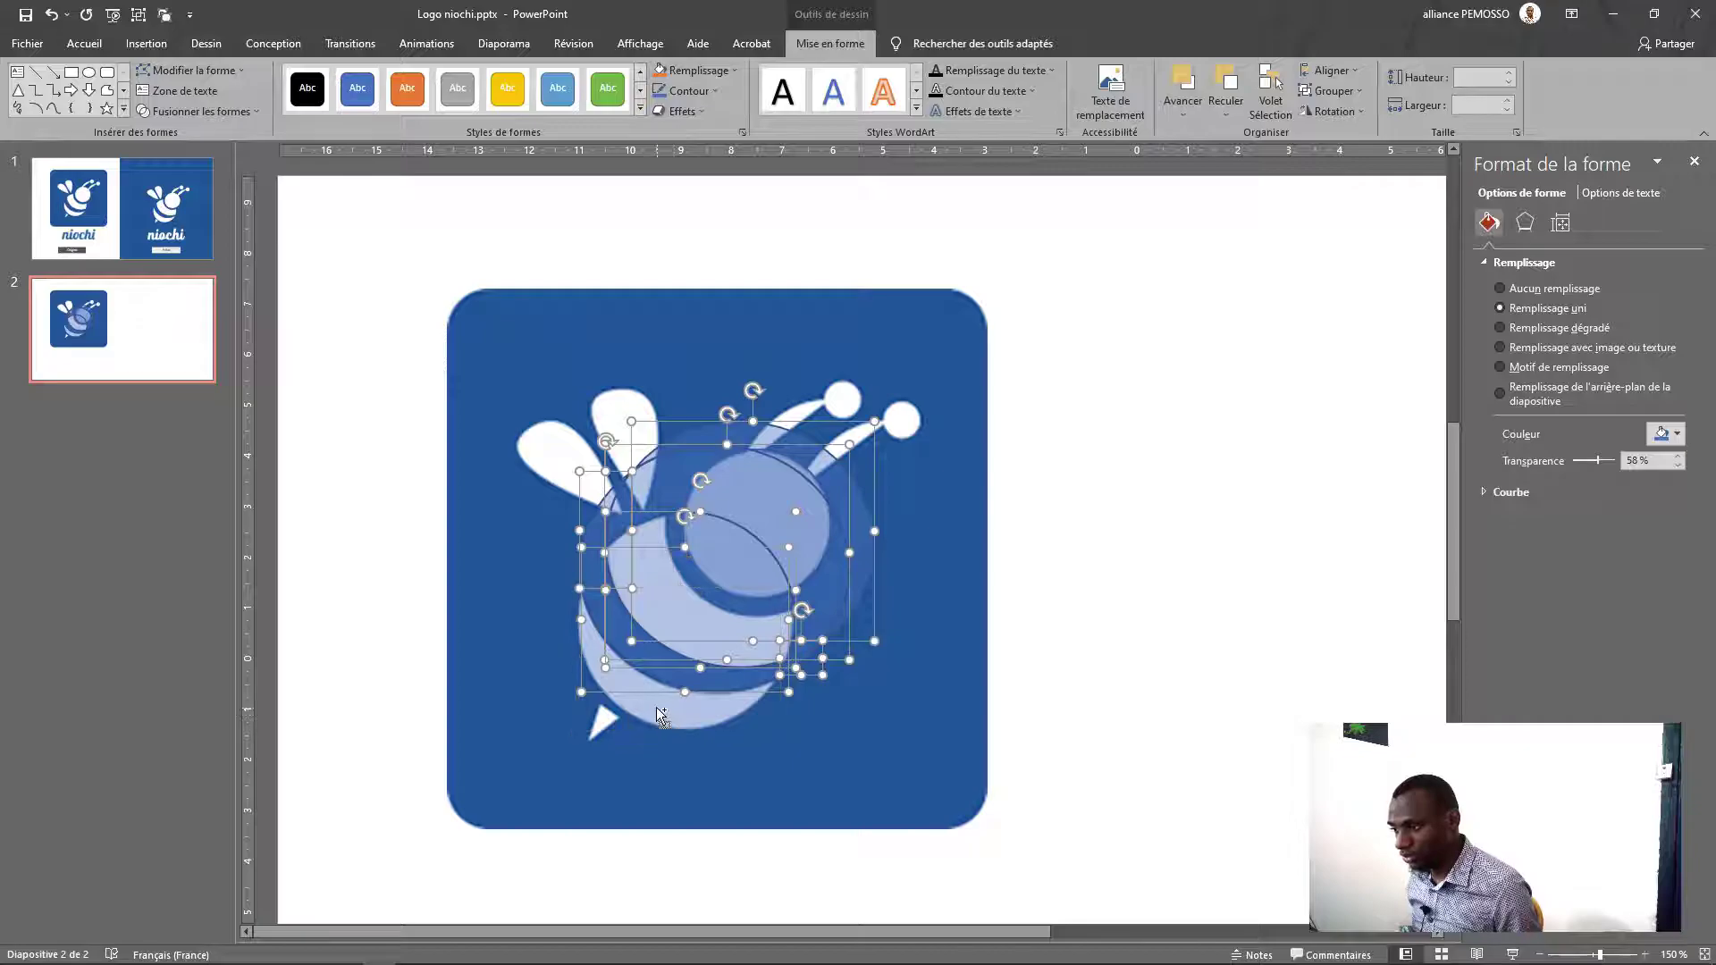
{"action": "left_click", "coordinate": [663, 594], "text": "shift"}
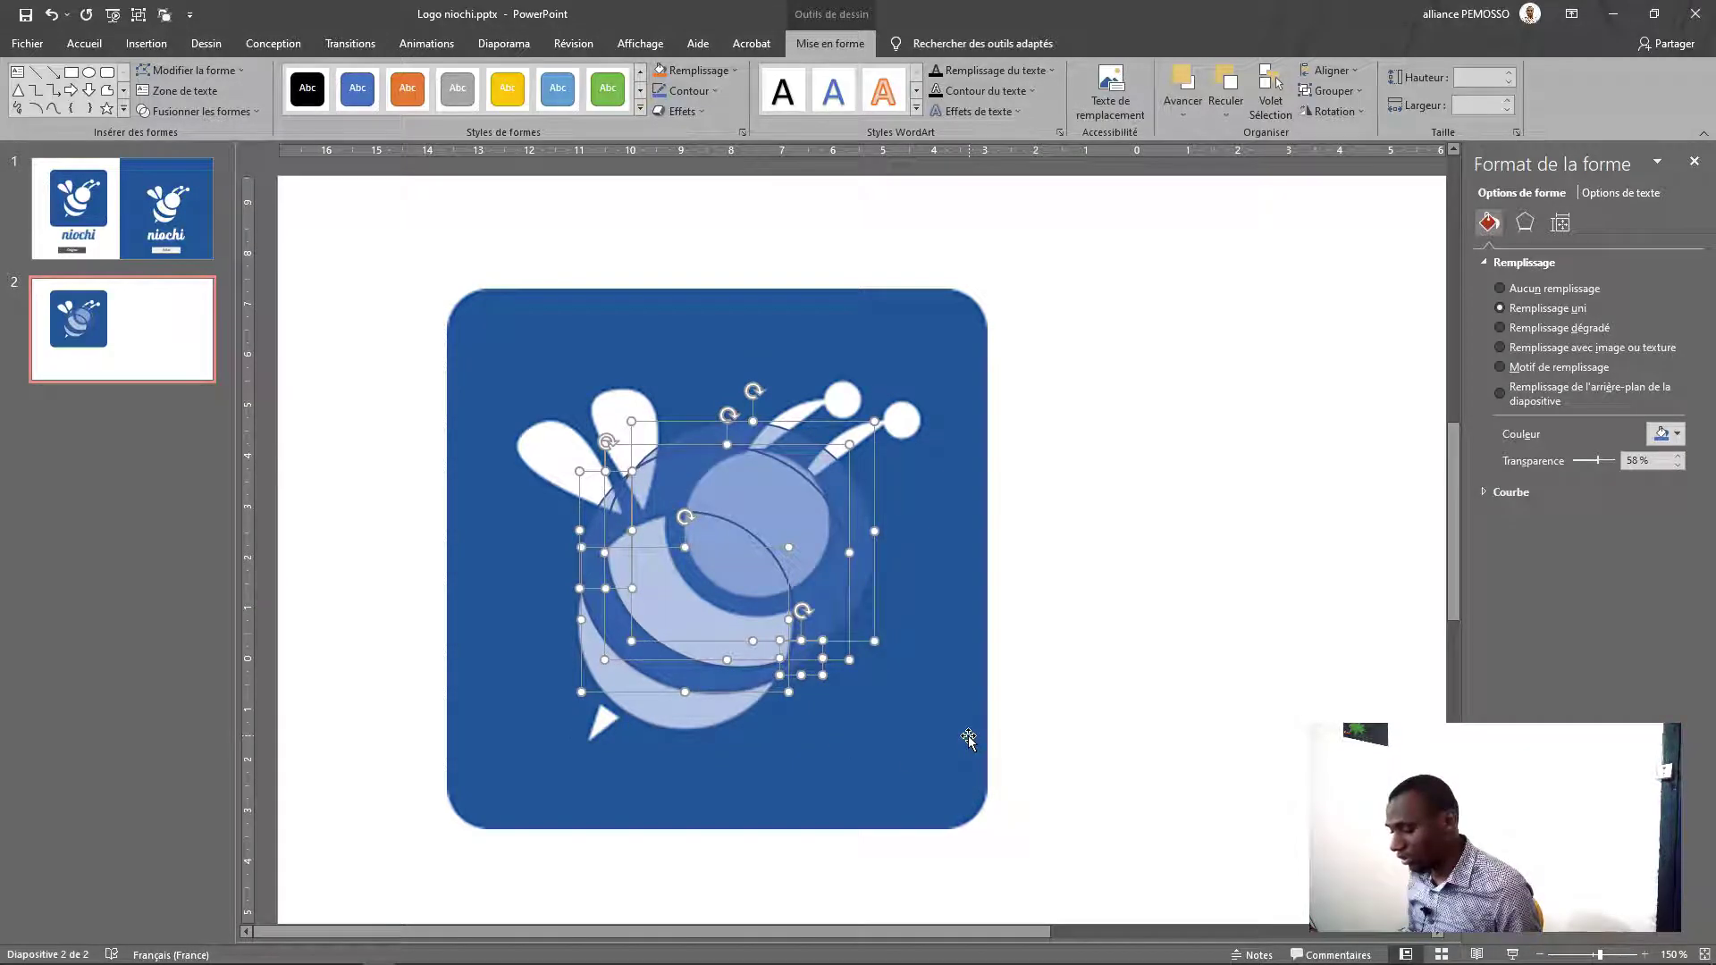
{"action": "key", "text": "Escape"}
{"action": "left_click", "coordinate": [739, 657]}
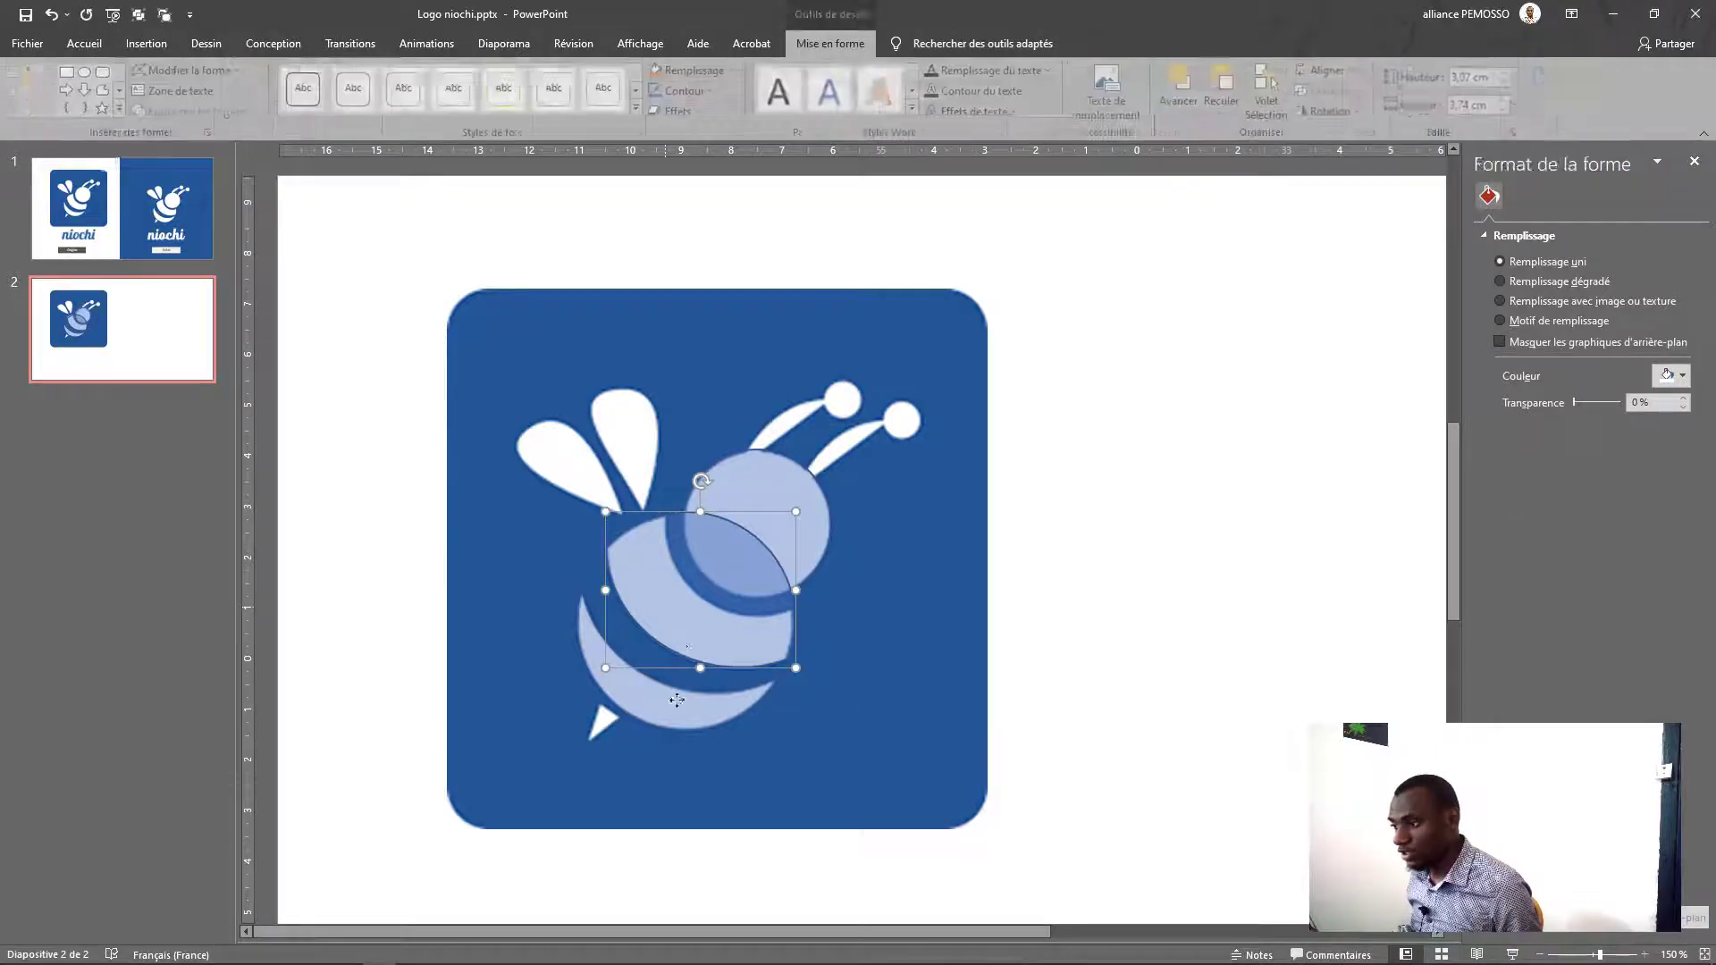
{"action": "left_click", "coordinate": [670, 726], "text": "shift"}
{"action": "left_click_drag", "start_coordinate": [665, 721], "coordinate": [1188, 712]}
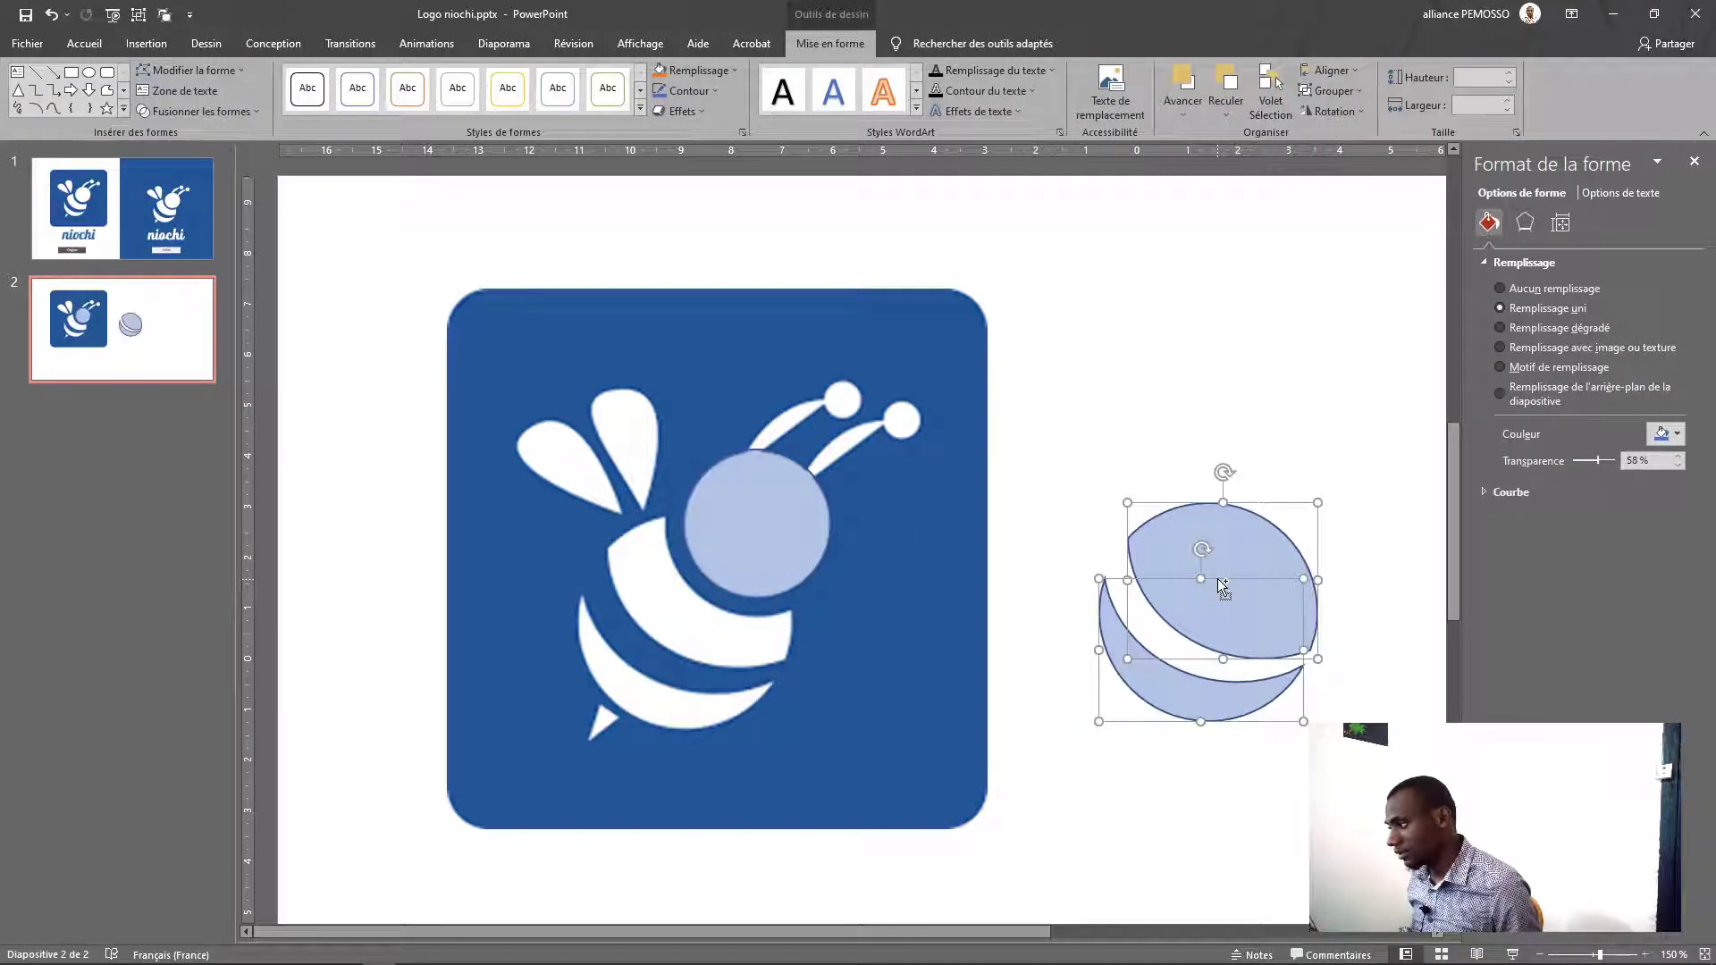
{"action": "key", "text": "ctrl+z"}
{"action": "left_click", "coordinate": [1053, 545]}
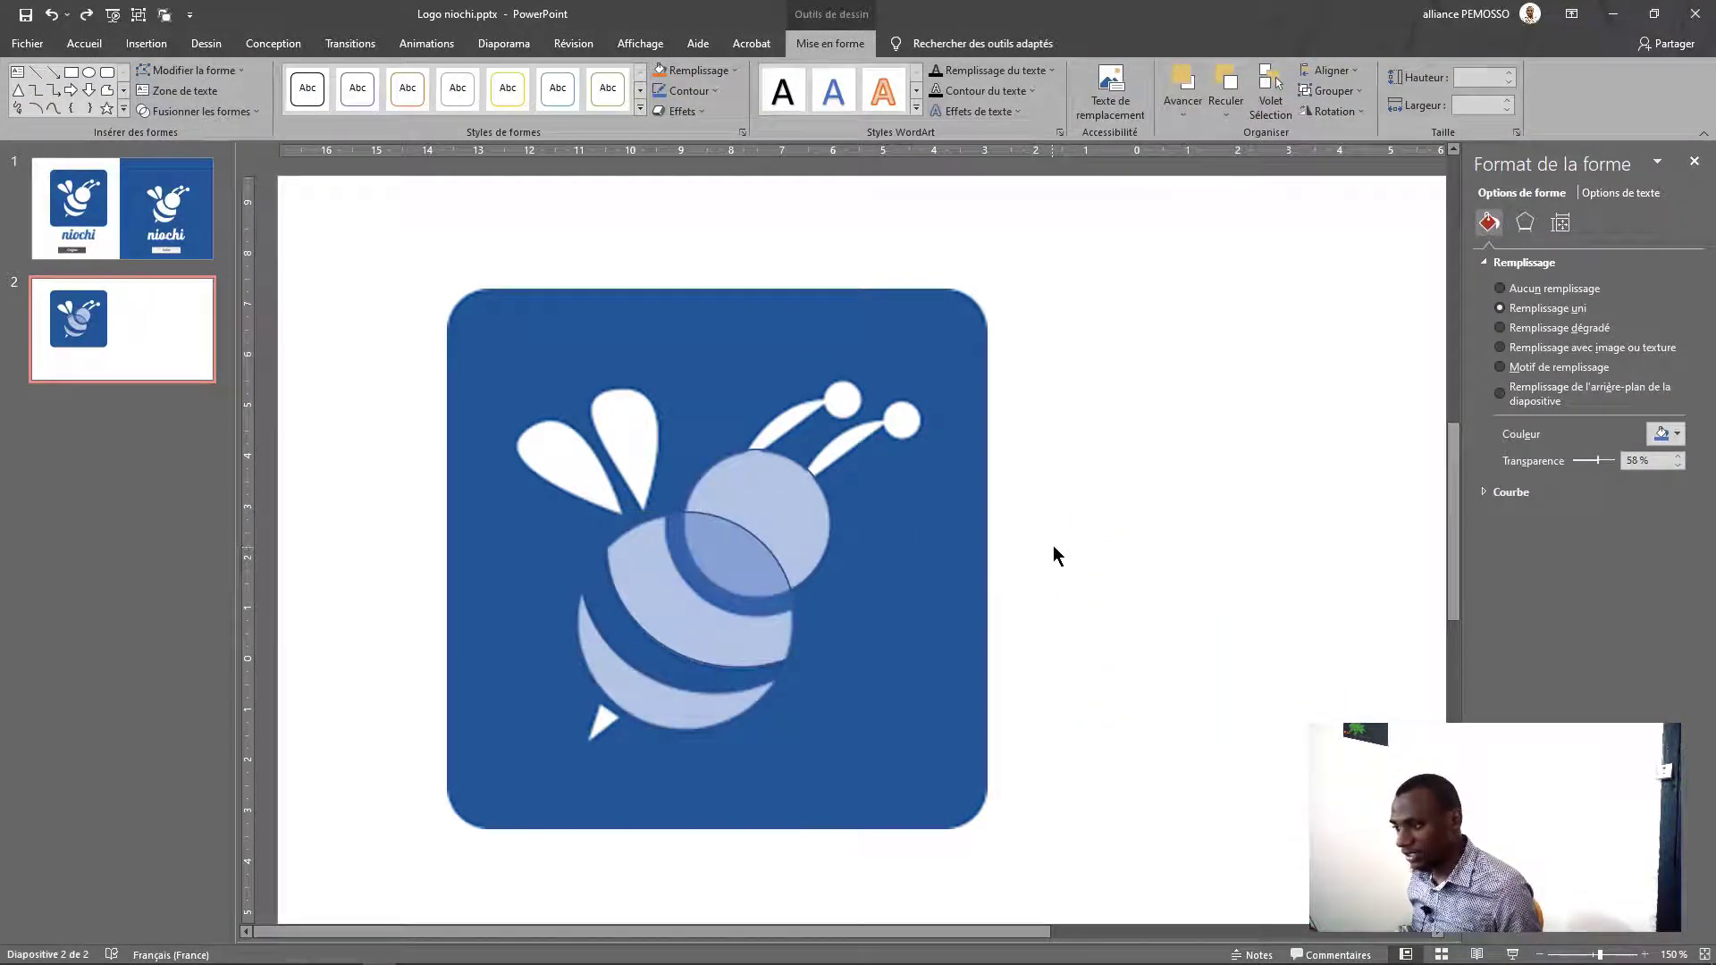
Duplicate the head circle and enlarge the copy so its lower edge follows the upper curve of the bee's middle stripe
{"action": "scroll", "coordinate": [695, 559], "scroll_direction": "up", "scroll_amount": 5, "text": "ctrl"}
{"action": "left_click", "coordinate": [661, 456]}
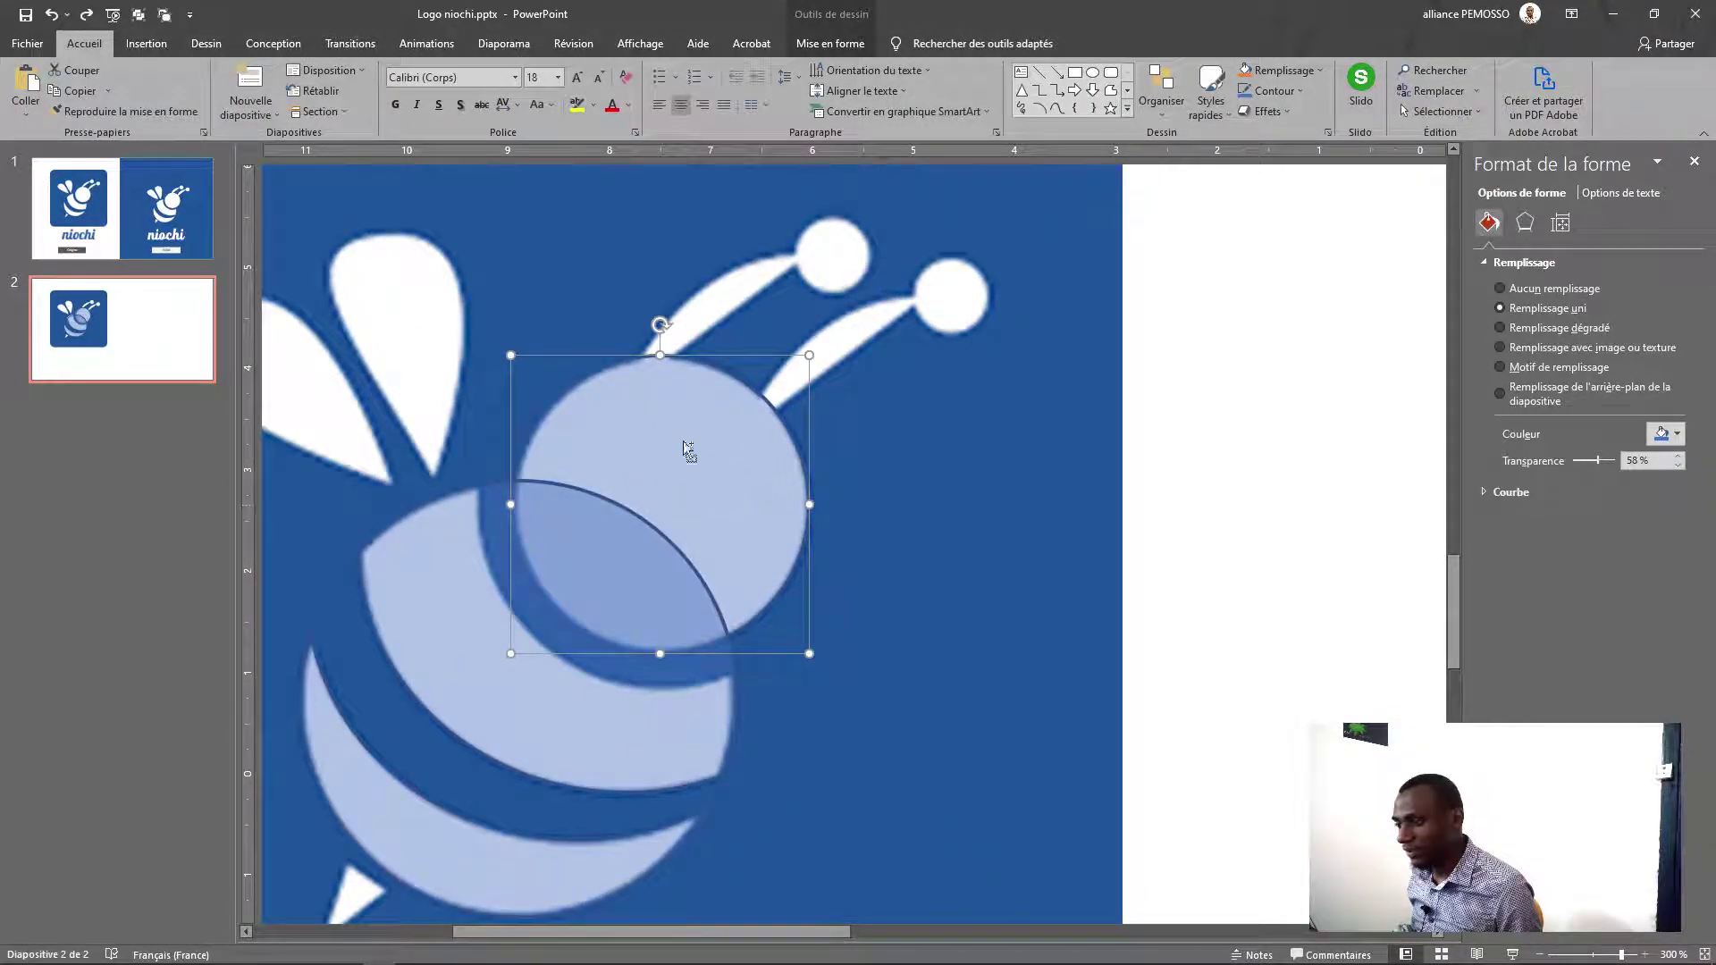
{"action": "left_click_drag", "start_coordinate": [685, 453], "coordinate": [709, 522]}
{"action": "left_click_drag", "start_coordinate": [787, 382], "coordinate": [843, 338]}
{"action": "left_click_drag", "start_coordinate": [763, 495], "coordinate": [755, 497]}
{"action": "left_click_drag", "start_coordinate": [833, 688], "coordinate": [823, 670]}
{"action": "left_click_drag", "start_coordinate": [722, 595], "coordinate": [721, 595]}
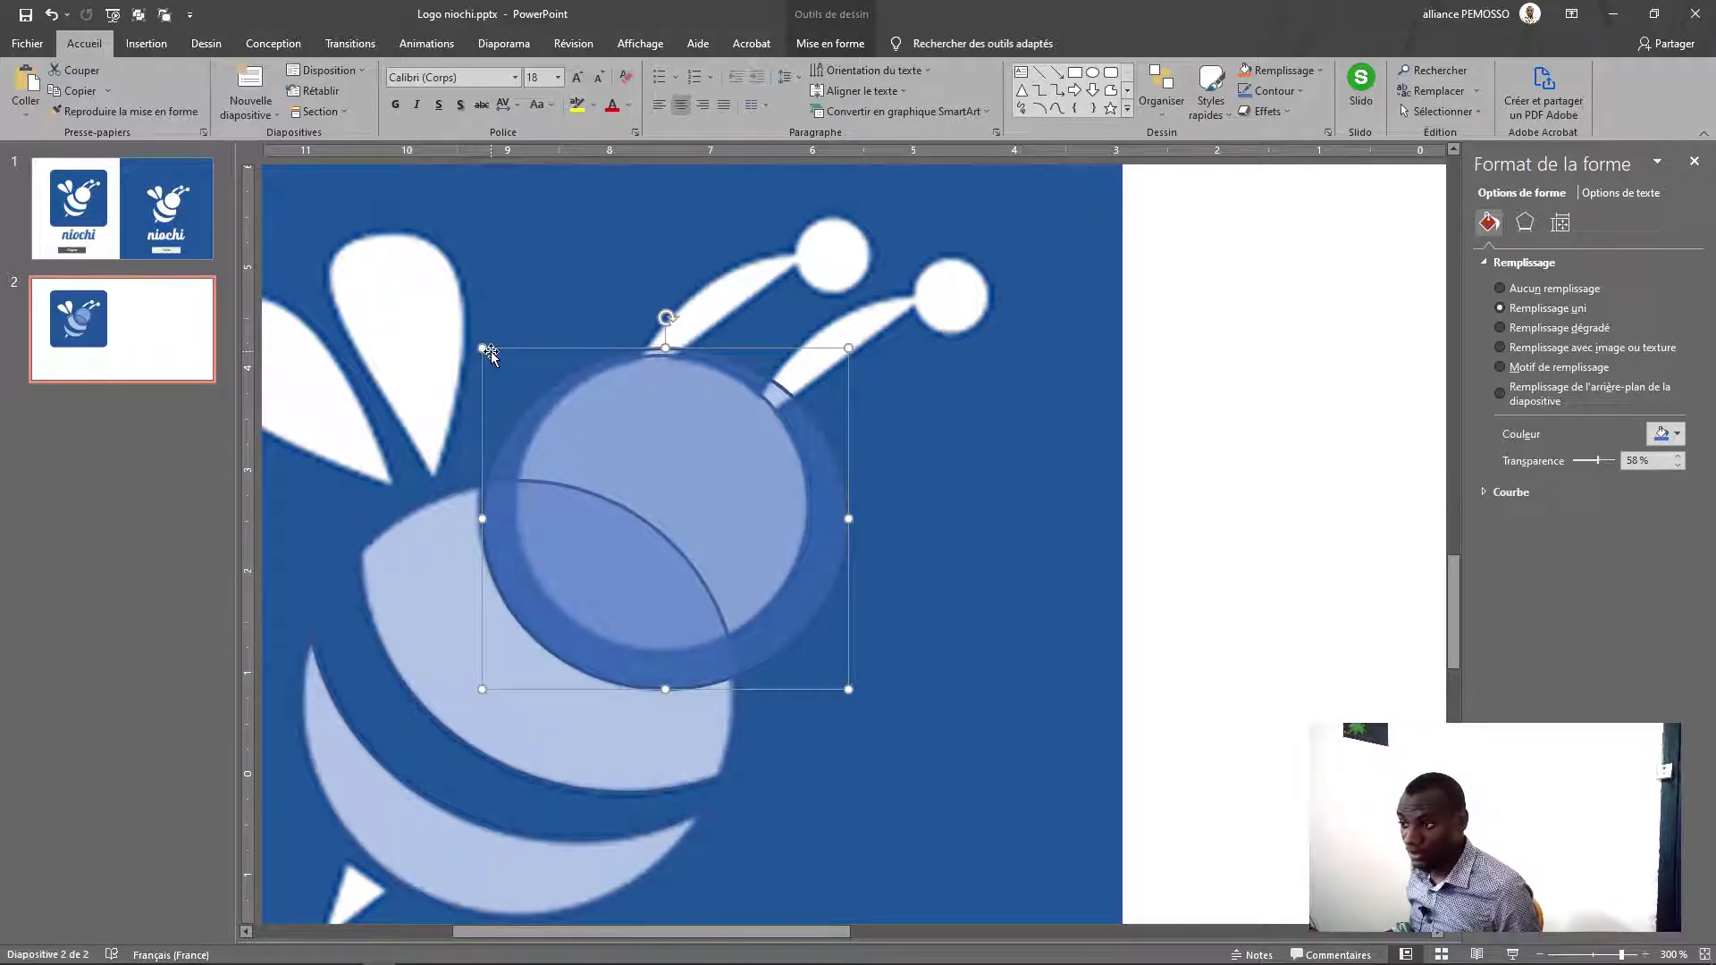
{"action": "left_click_drag", "start_coordinate": [480, 346], "coordinate": [480, 342]}
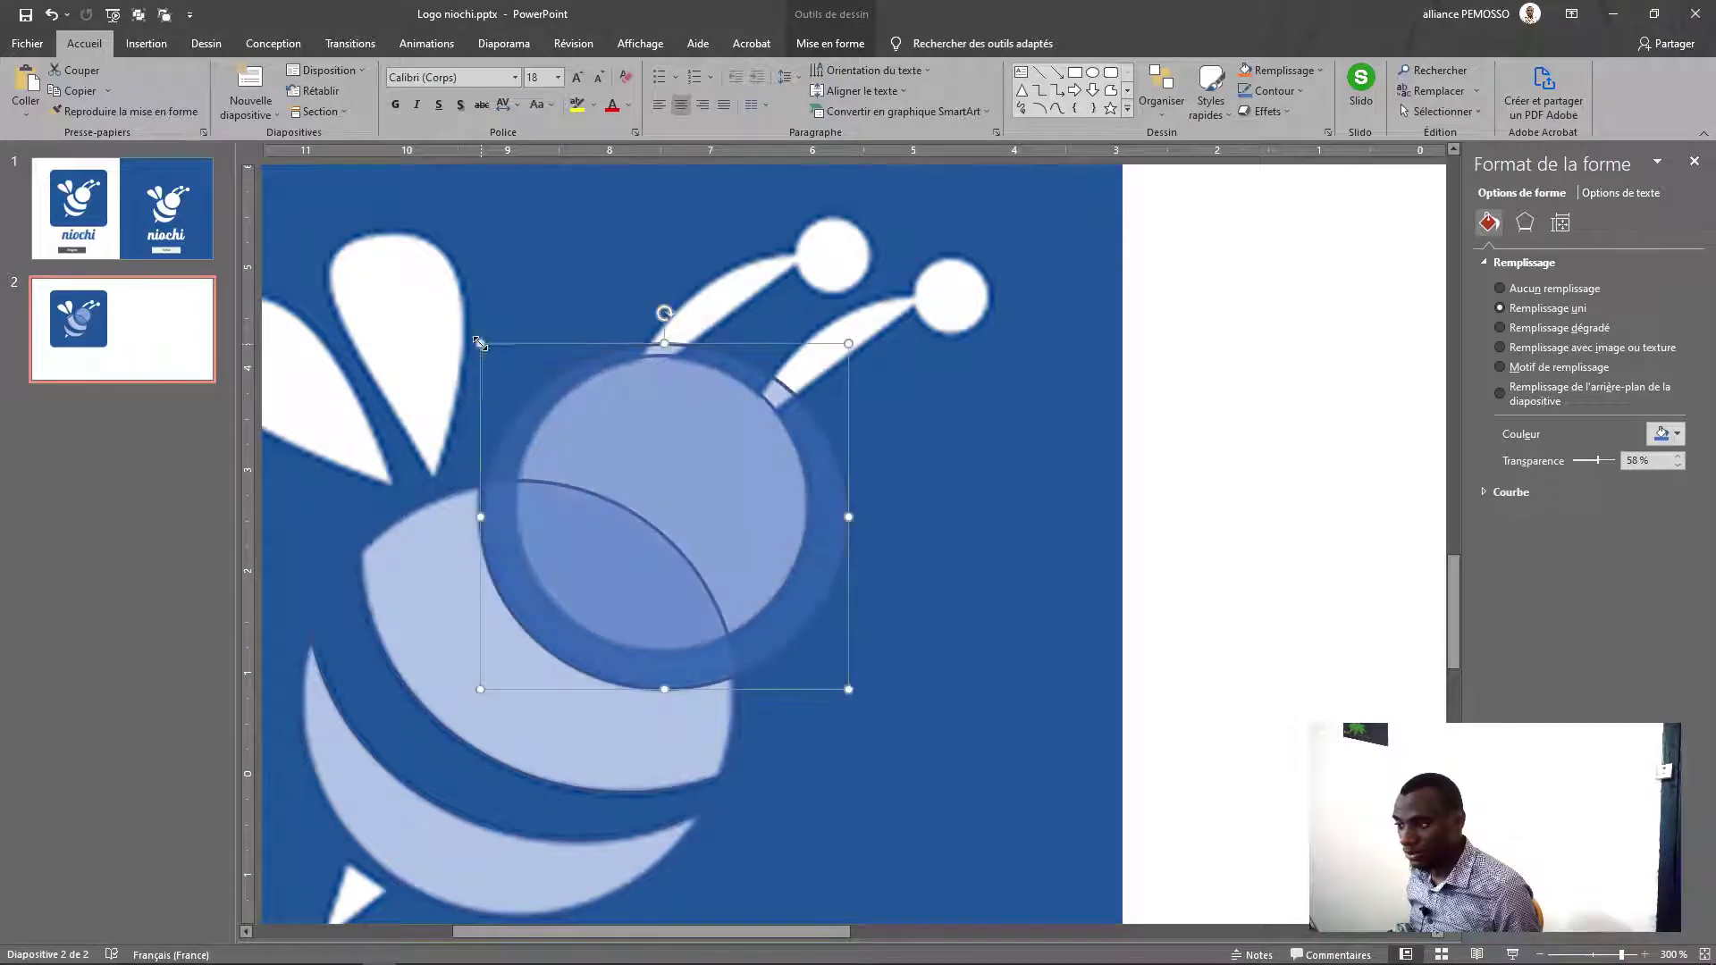
Fragment the enlarged circle with the bee's middle body piece and delete the surplus fragments, keeping the head circle and middle stripe
{"action": "scroll", "coordinate": [730, 659], "scroll_direction": "down", "scroll_amount": 5}
{"action": "left_click", "coordinate": [745, 564], "text": "shift"}
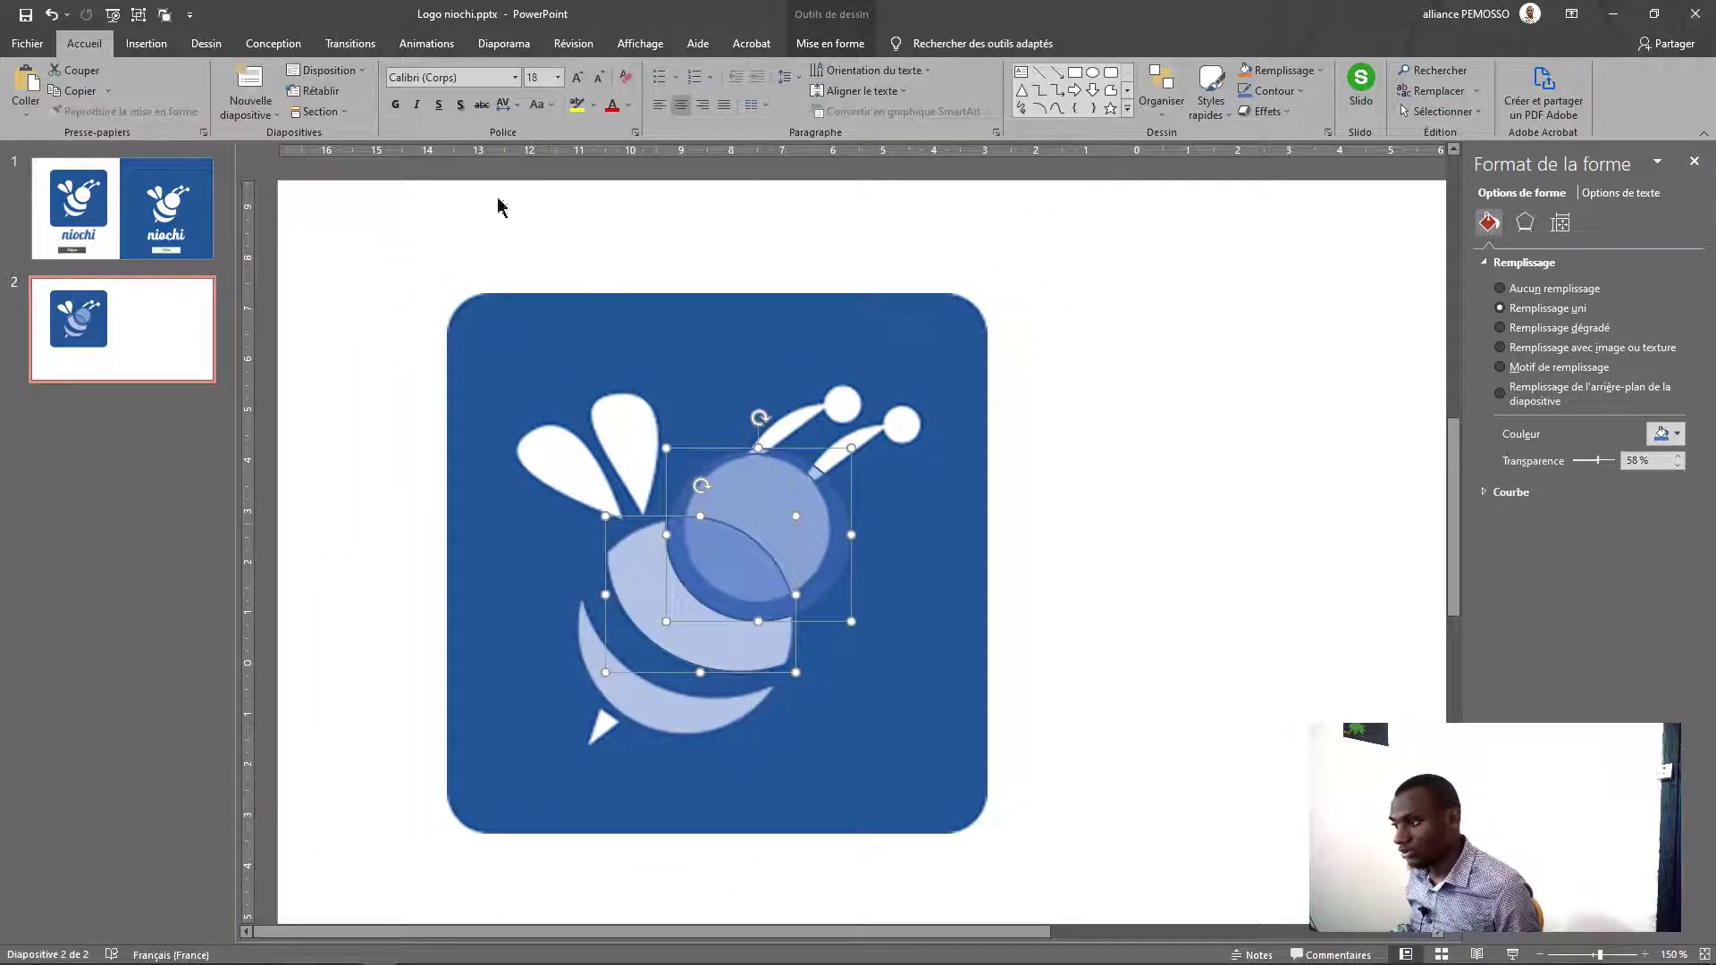
{"action": "left_click", "coordinate": [830, 43]}
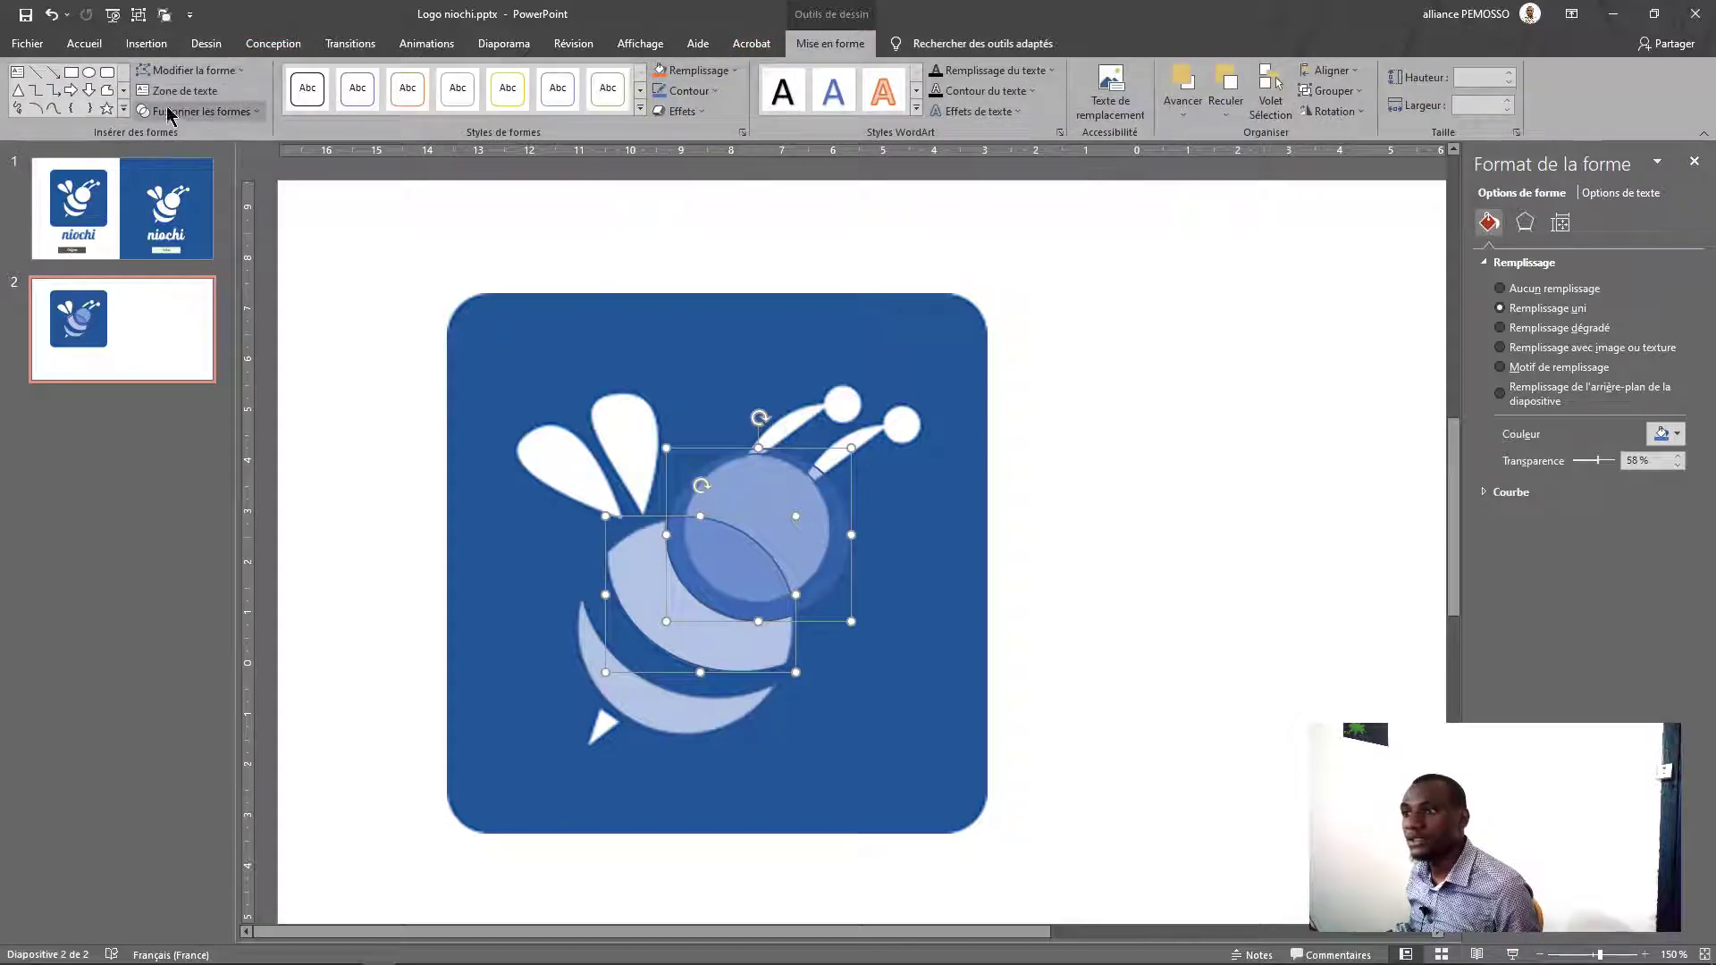
{"action": "left_click", "coordinate": [174, 111]}
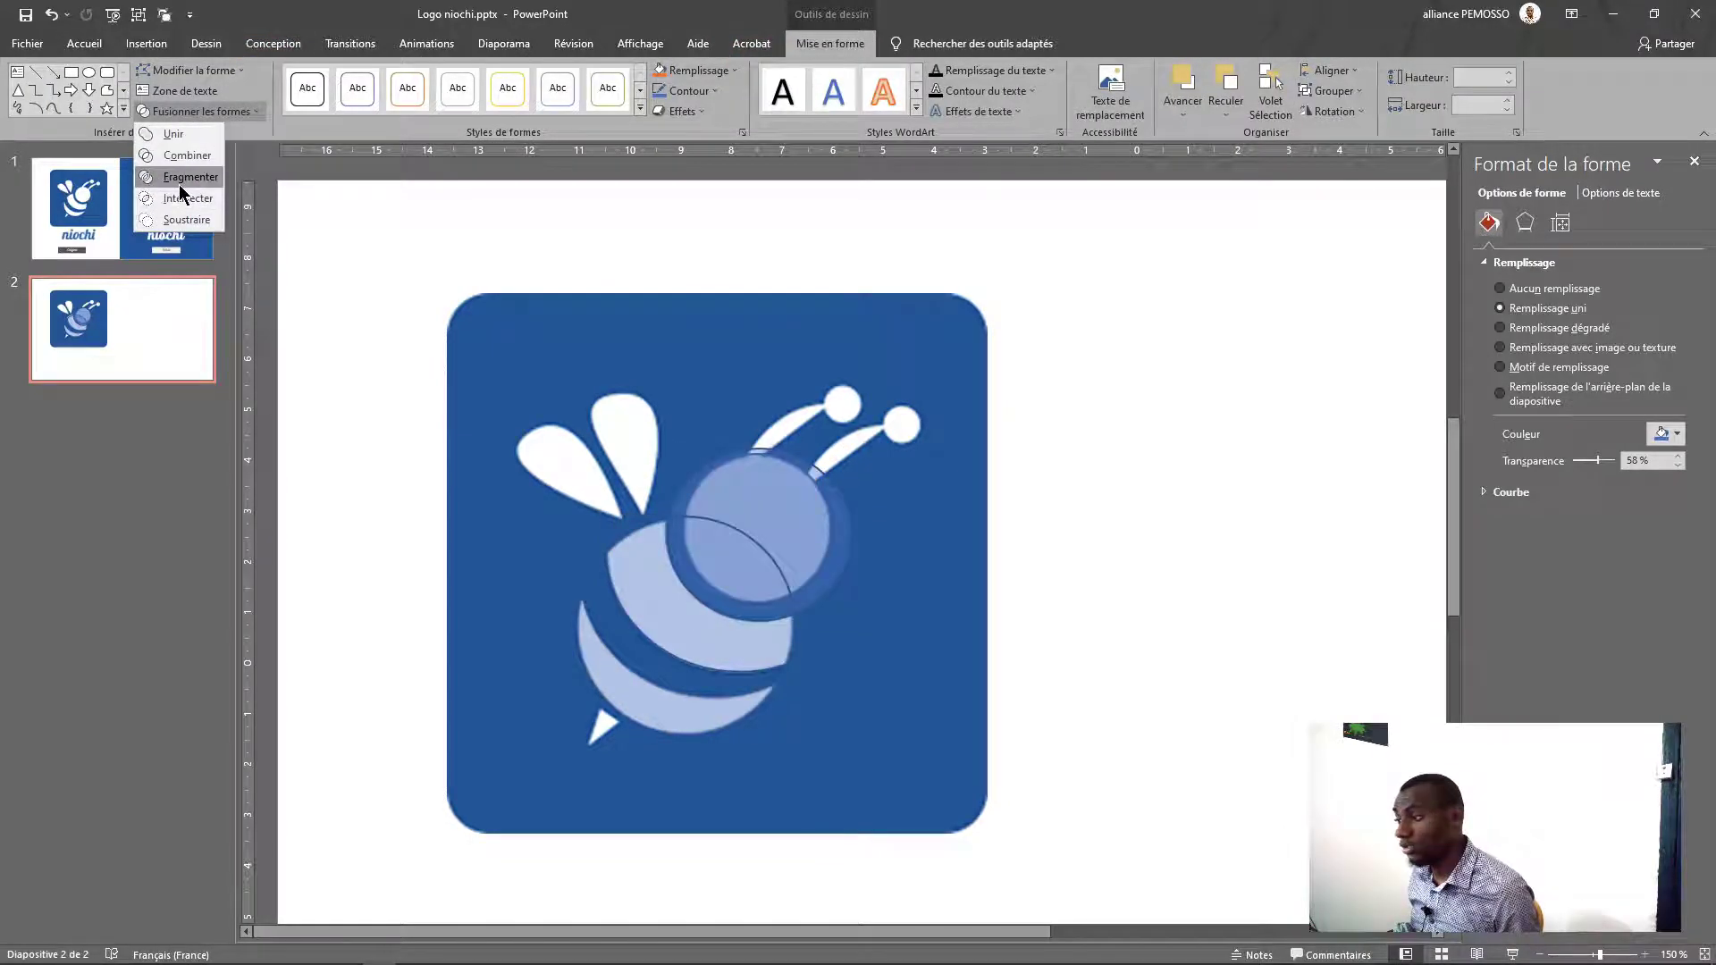
{"action": "left_click", "coordinate": [179, 182]}
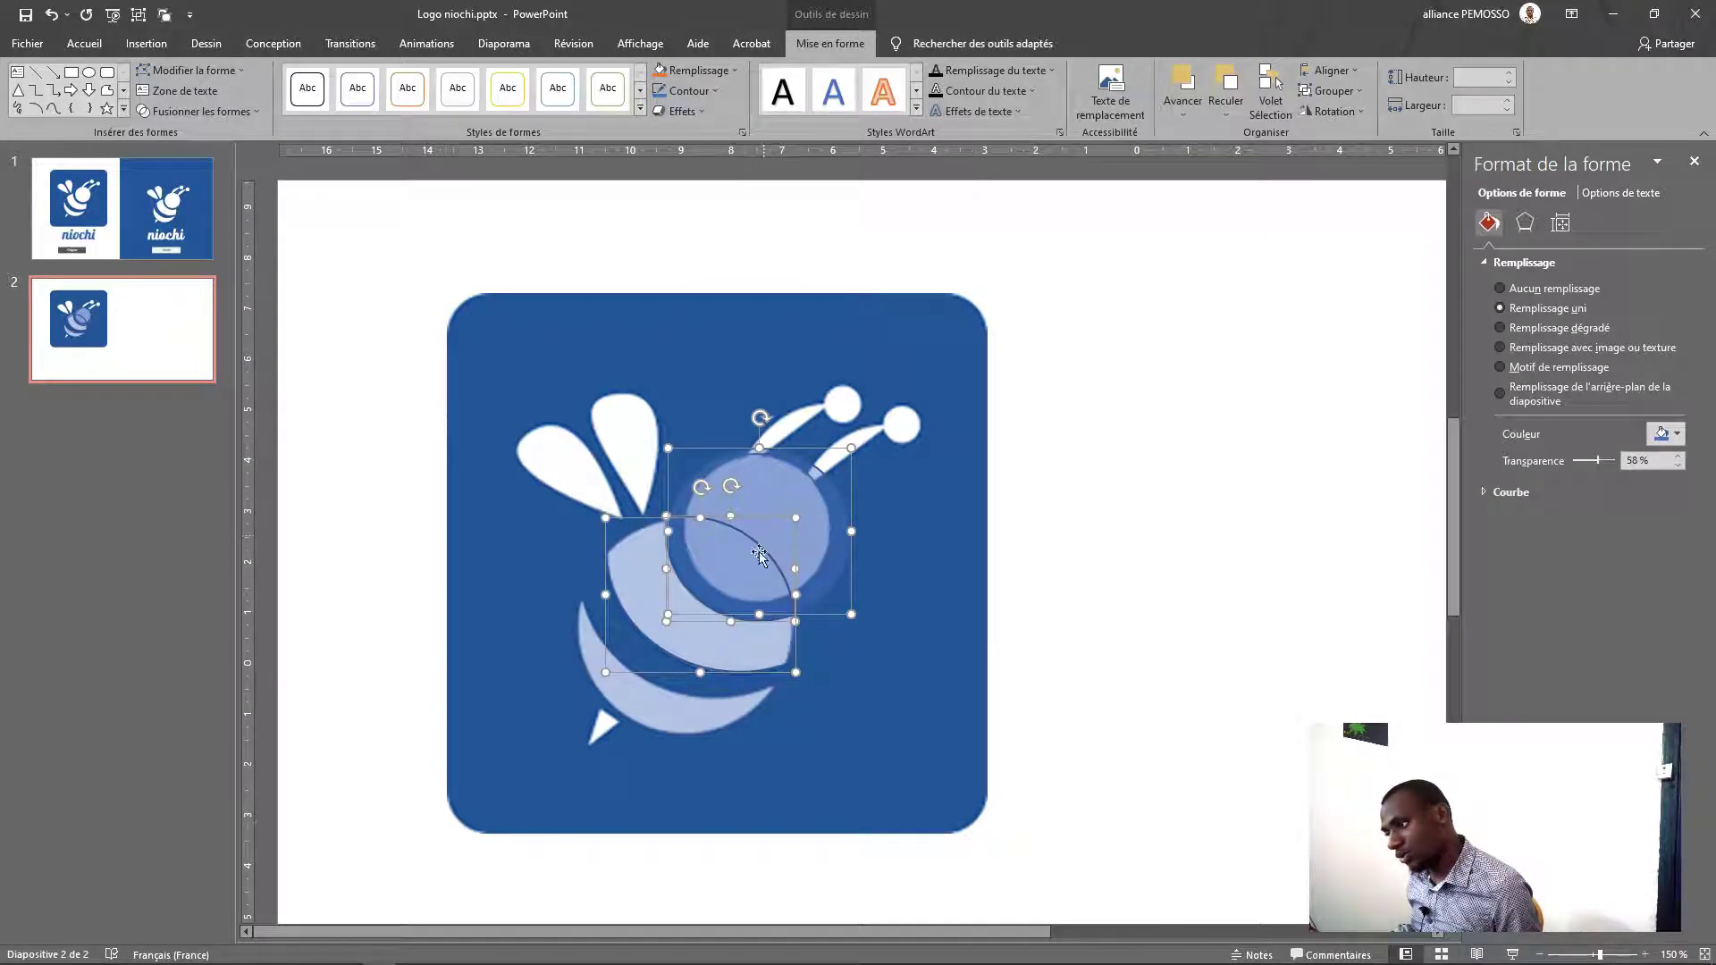
{"action": "left_click", "coordinate": [754, 663], "text": "shift"}
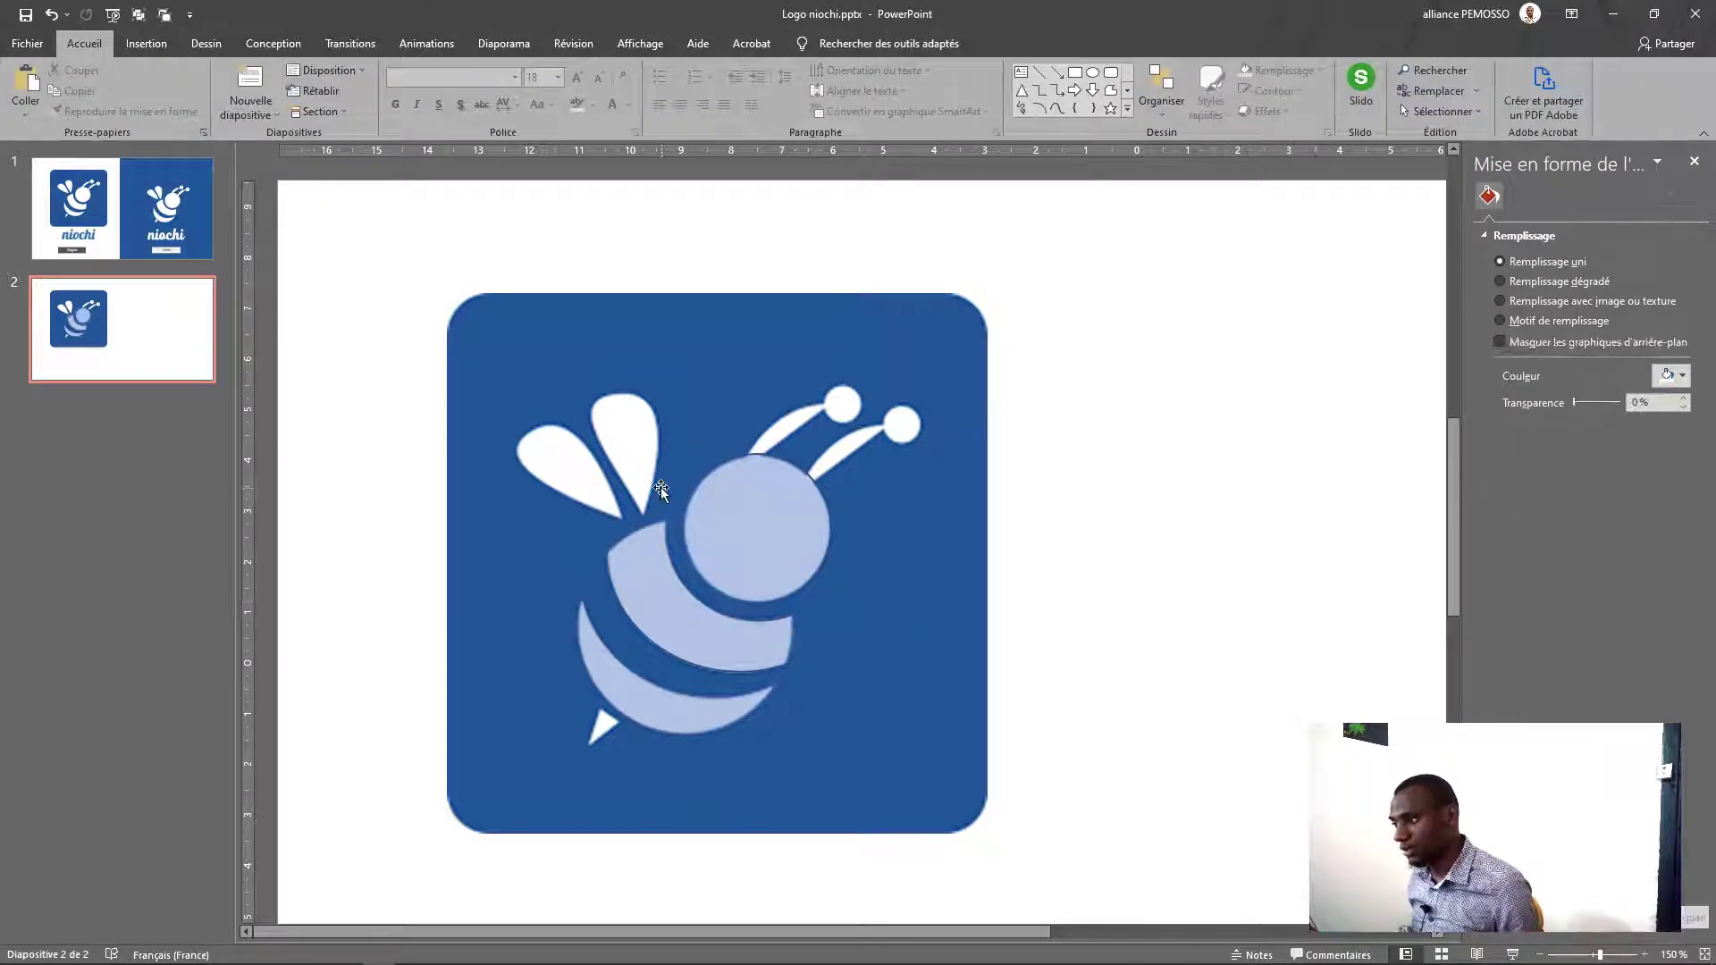
Move the head circle and both stripes off the reference image to check them, and undo the move
{"action": "left_click", "coordinate": [736, 532]}
{"action": "left_click", "coordinate": [736, 532]}
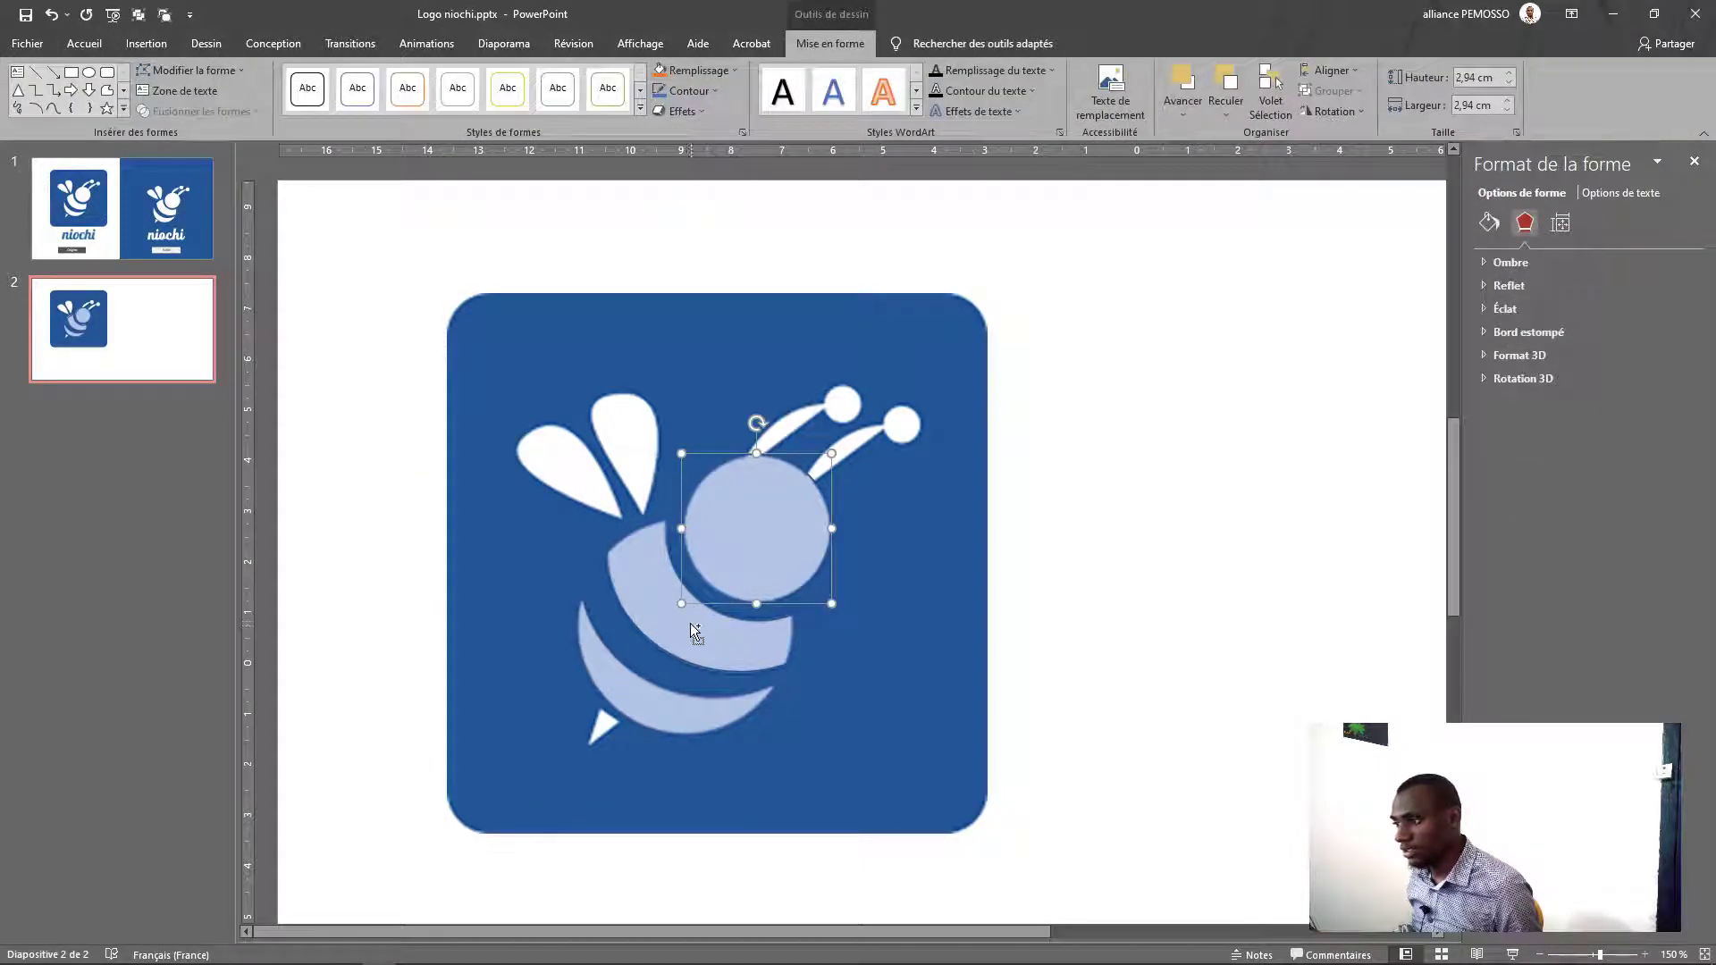
{"action": "left_click", "coordinate": [673, 623], "text": "shift"}
{"action": "left_click", "coordinate": [679, 706], "text": "shift"}
{"action": "left_click_drag", "start_coordinate": [669, 643], "coordinate": [1144, 632]}
{"action": "key", "text": "ctrl+z"}
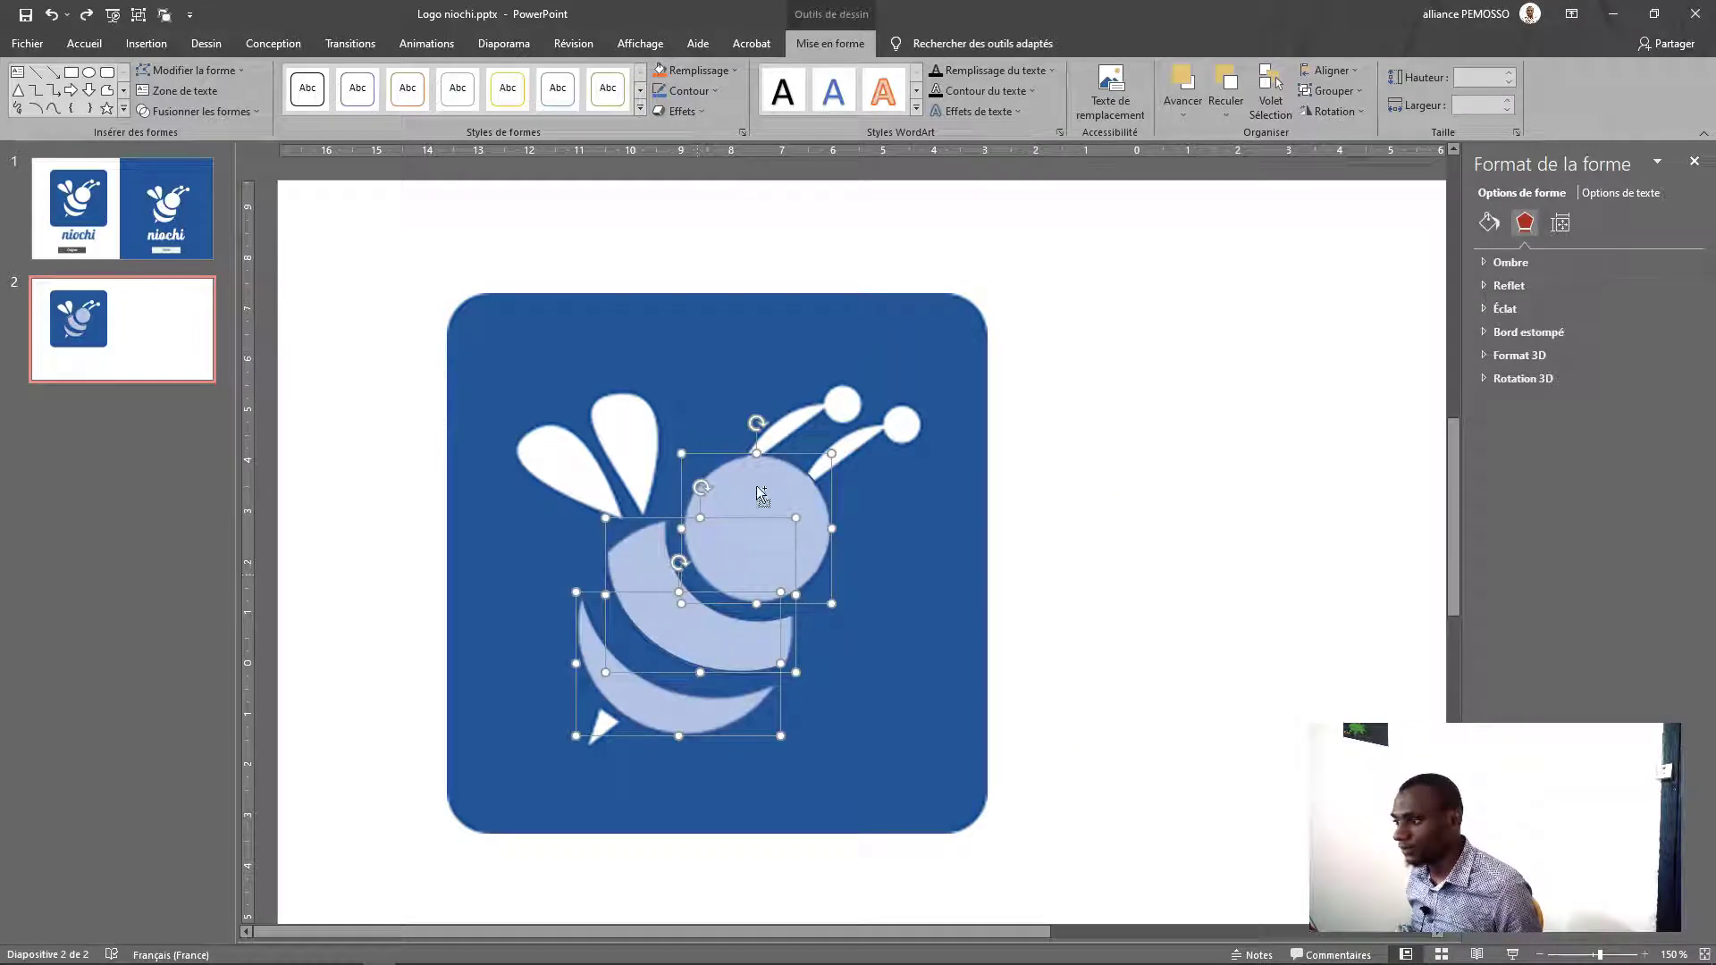
Draw an ellipse about 3 by 2.4 cm over the bee's antennae and set its fill transparency to 48%
{"action": "scroll", "coordinate": [762, 485], "scroll_direction": "up", "scroll_amount": 10}
{"action": "scroll", "coordinate": [1087, 436], "scroll_direction": "down", "scroll_amount": 8}
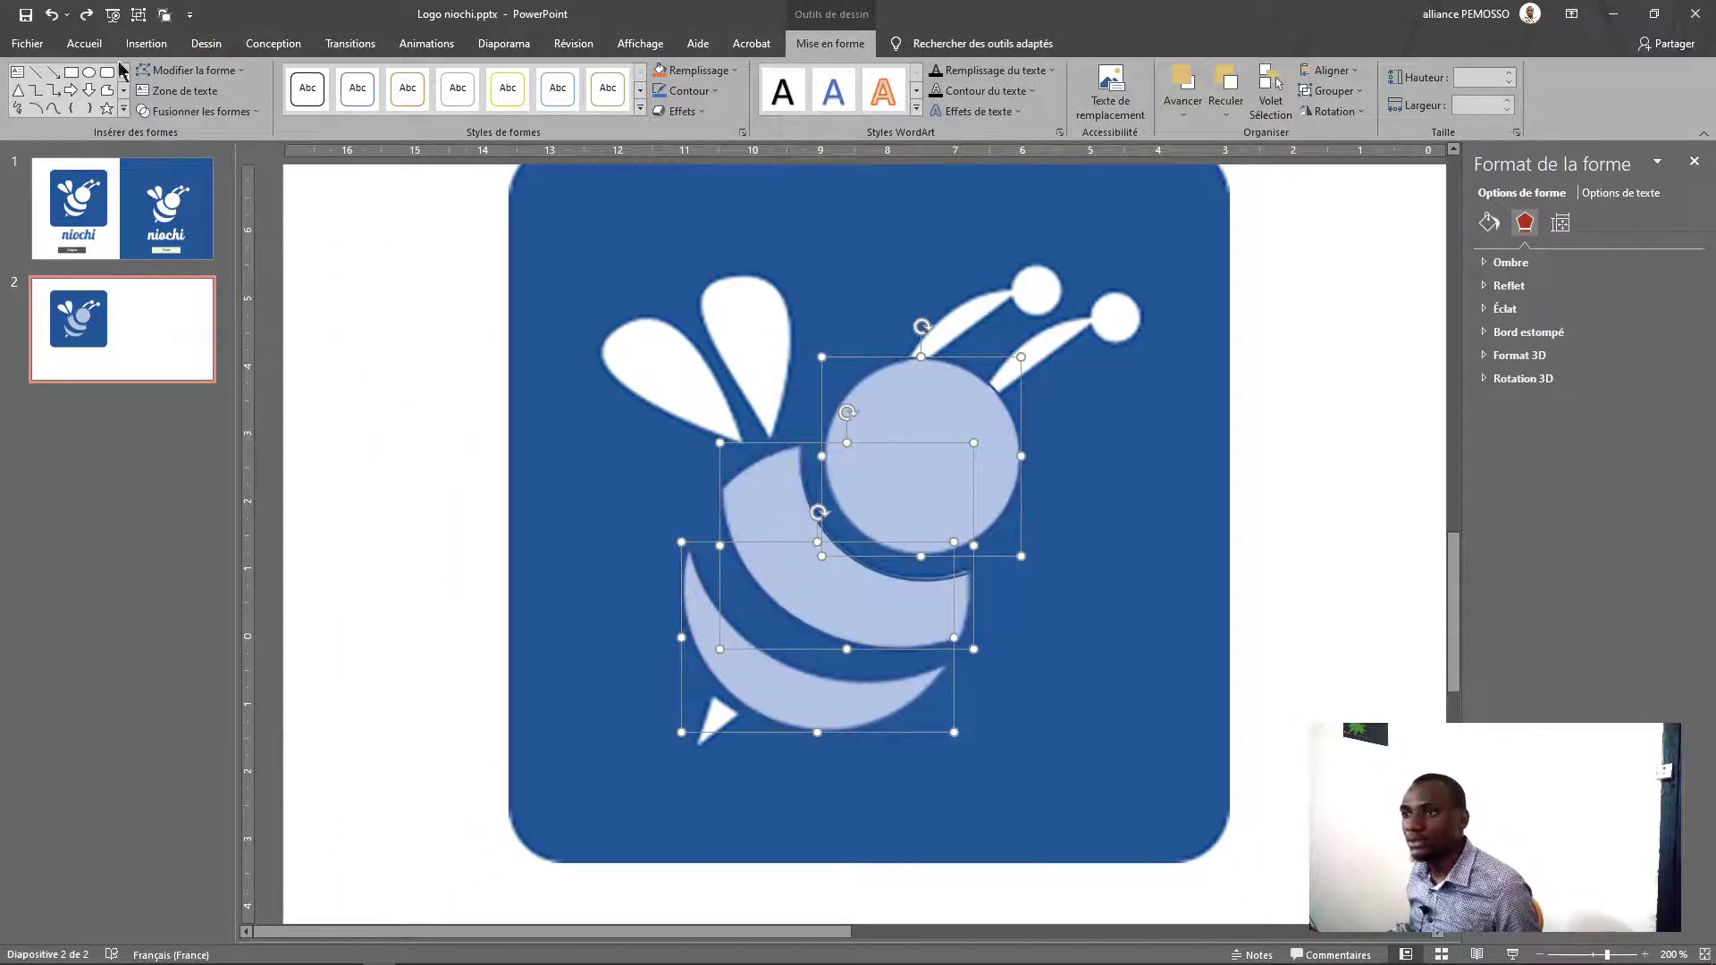
{"action": "left_click", "coordinate": [88, 71]}
{"action": "left_click_drag", "start_coordinate": [967, 311], "coordinate": [1161, 469]}
{"action": "left_click_drag", "start_coordinate": [1122, 397], "coordinate": [1075, 372]}
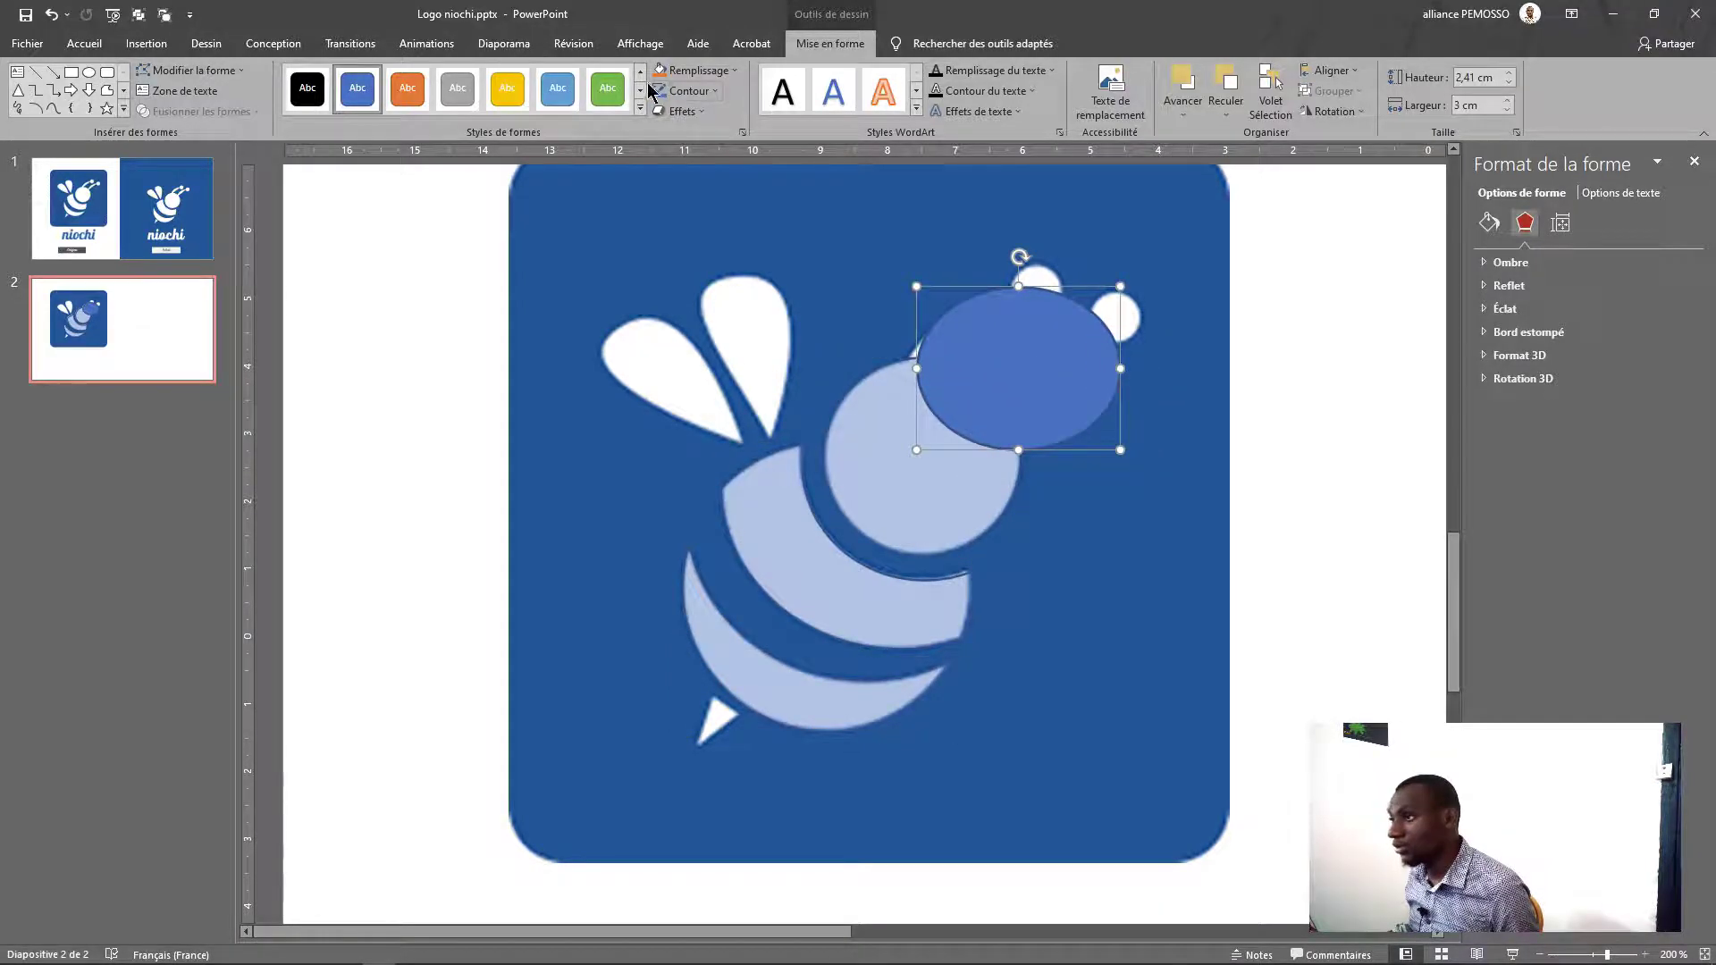
{"action": "left_click", "coordinate": [1488, 223]}
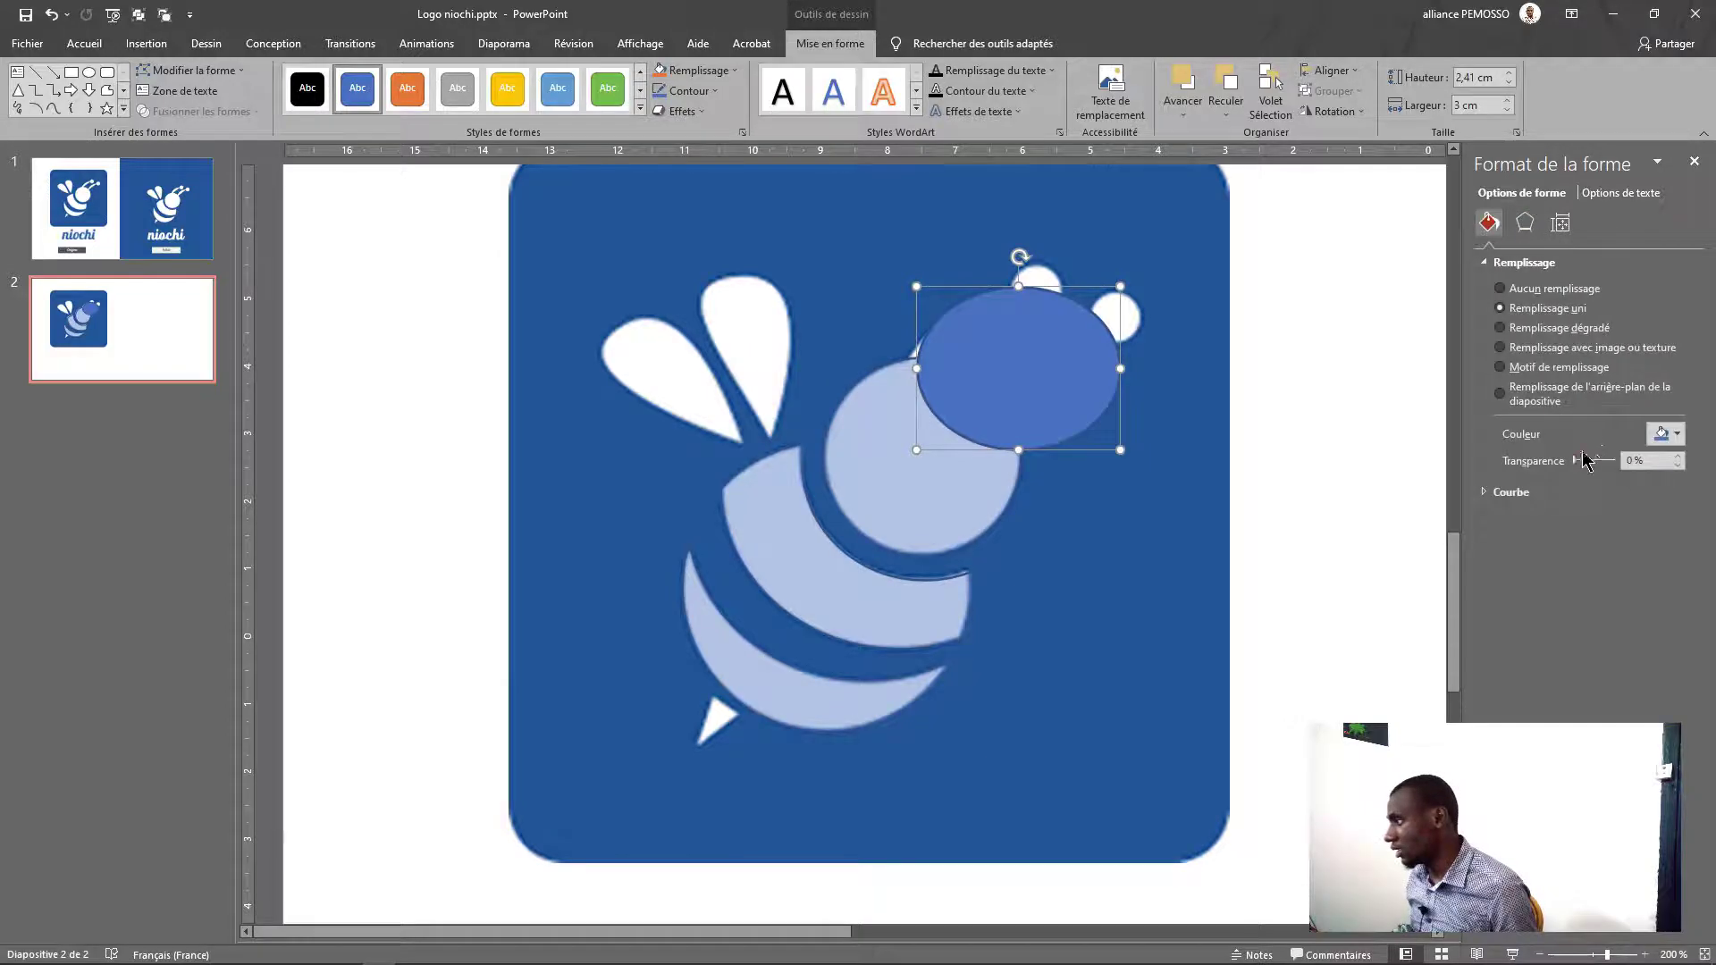
{"action": "left_click_drag", "start_coordinate": [1582, 463], "coordinate": [1596, 461]}
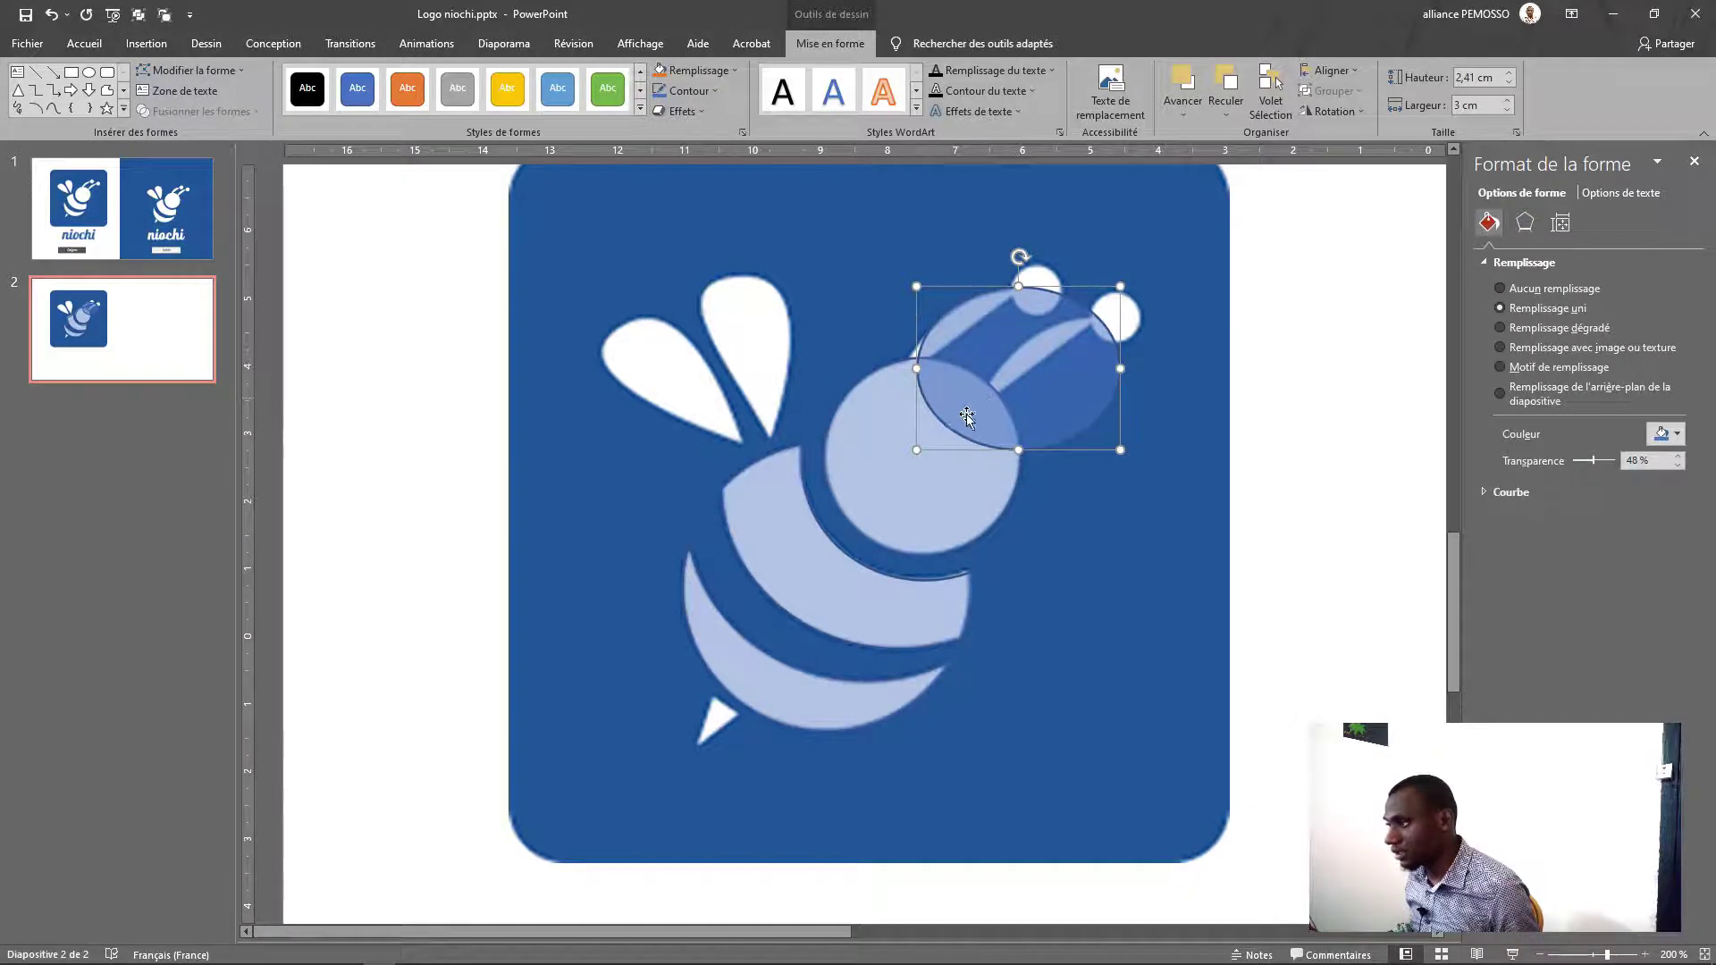
Resize the ellipse to about 3.29 by 2.66 cm and position it so its upper curve follows the upper antenna's outer edge
{"action": "left_click_drag", "start_coordinate": [917, 451], "coordinate": [909, 460]}
{"action": "scroll", "coordinate": [939, 375], "scroll_direction": "up", "scroll_amount": 3}
{"action": "left_click_drag", "start_coordinate": [804, 433], "coordinate": [812, 441]}
{"action": "left_click_drag", "start_coordinate": [1067, 377], "coordinate": [1085, 362]}
{"action": "left_click_drag", "start_coordinate": [959, 418], "coordinate": [957, 420]}
{"action": "left_click_drag", "start_coordinate": [651, 547], "coordinate": [641, 547]}
{"action": "left_click_drag", "start_coordinate": [812, 459], "coordinate": [810, 471]}
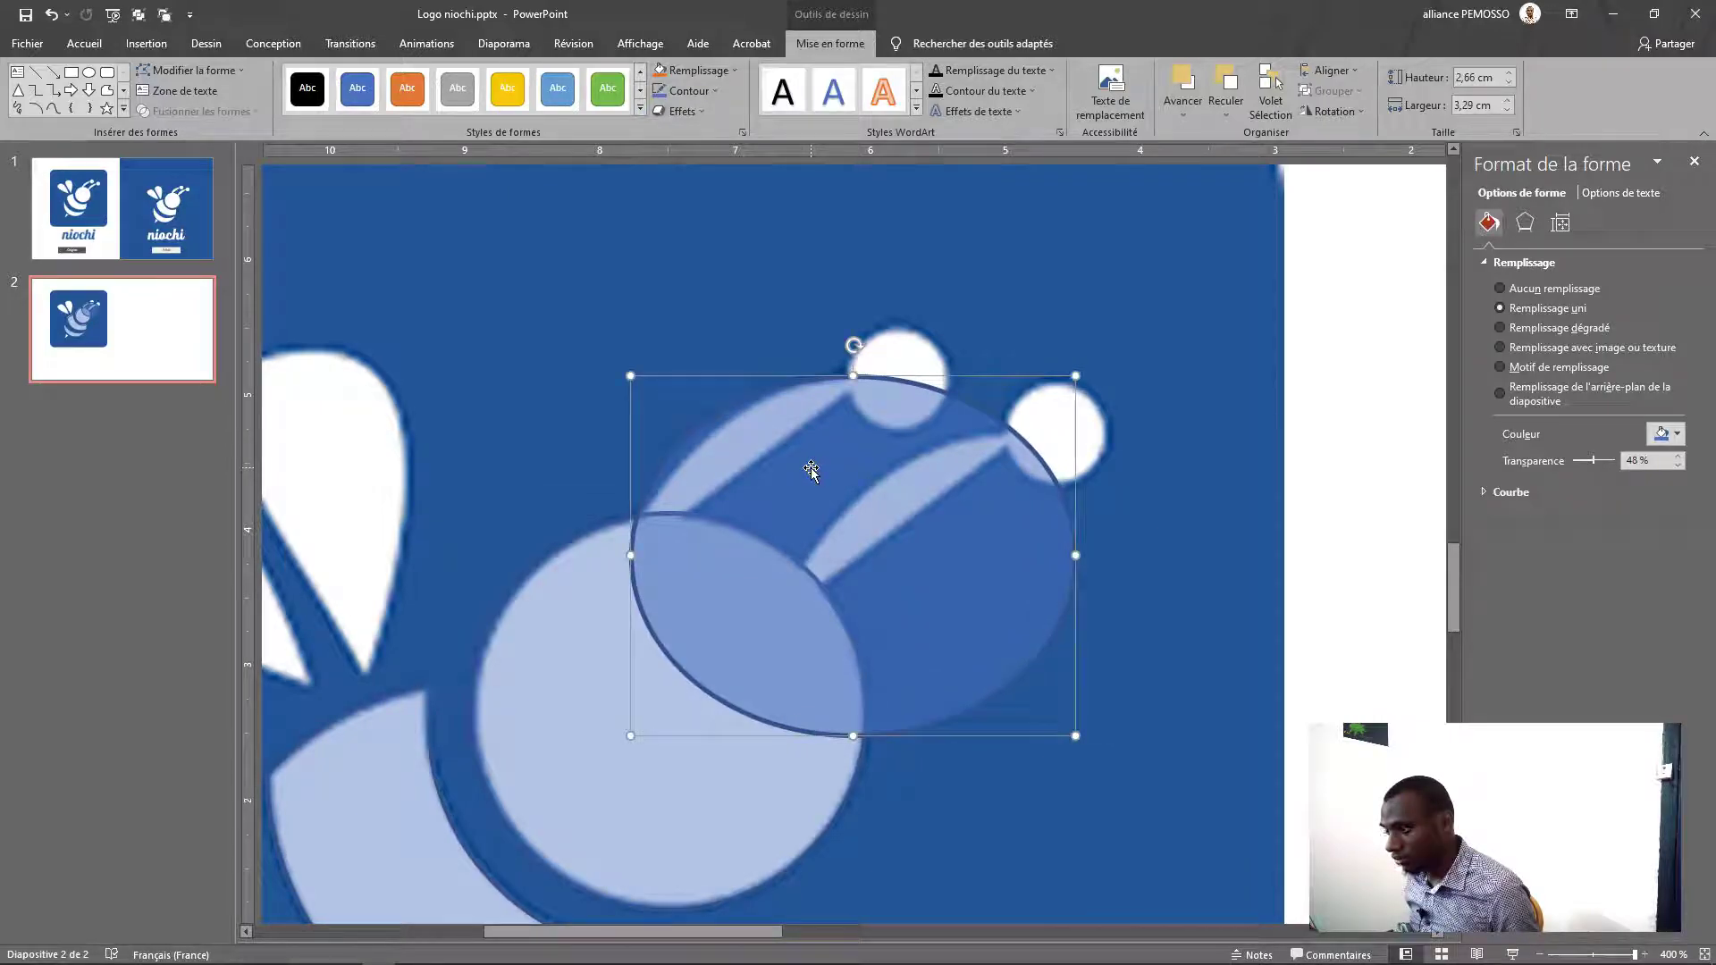
Nudge the ellipse slightly right and up to align its curve precisely with the upper antenna
{"action": "key", "text": "ctrl+Right"}
{"action": "key", "text": "ctrl+Right"}
{"action": "key", "text": "ctrl+Right"}
{"action": "key", "text": "ctrl+Right"}
{"action": "key", "text": "ctrl+Right"}
{"action": "key", "text": "ctrl+Right"}
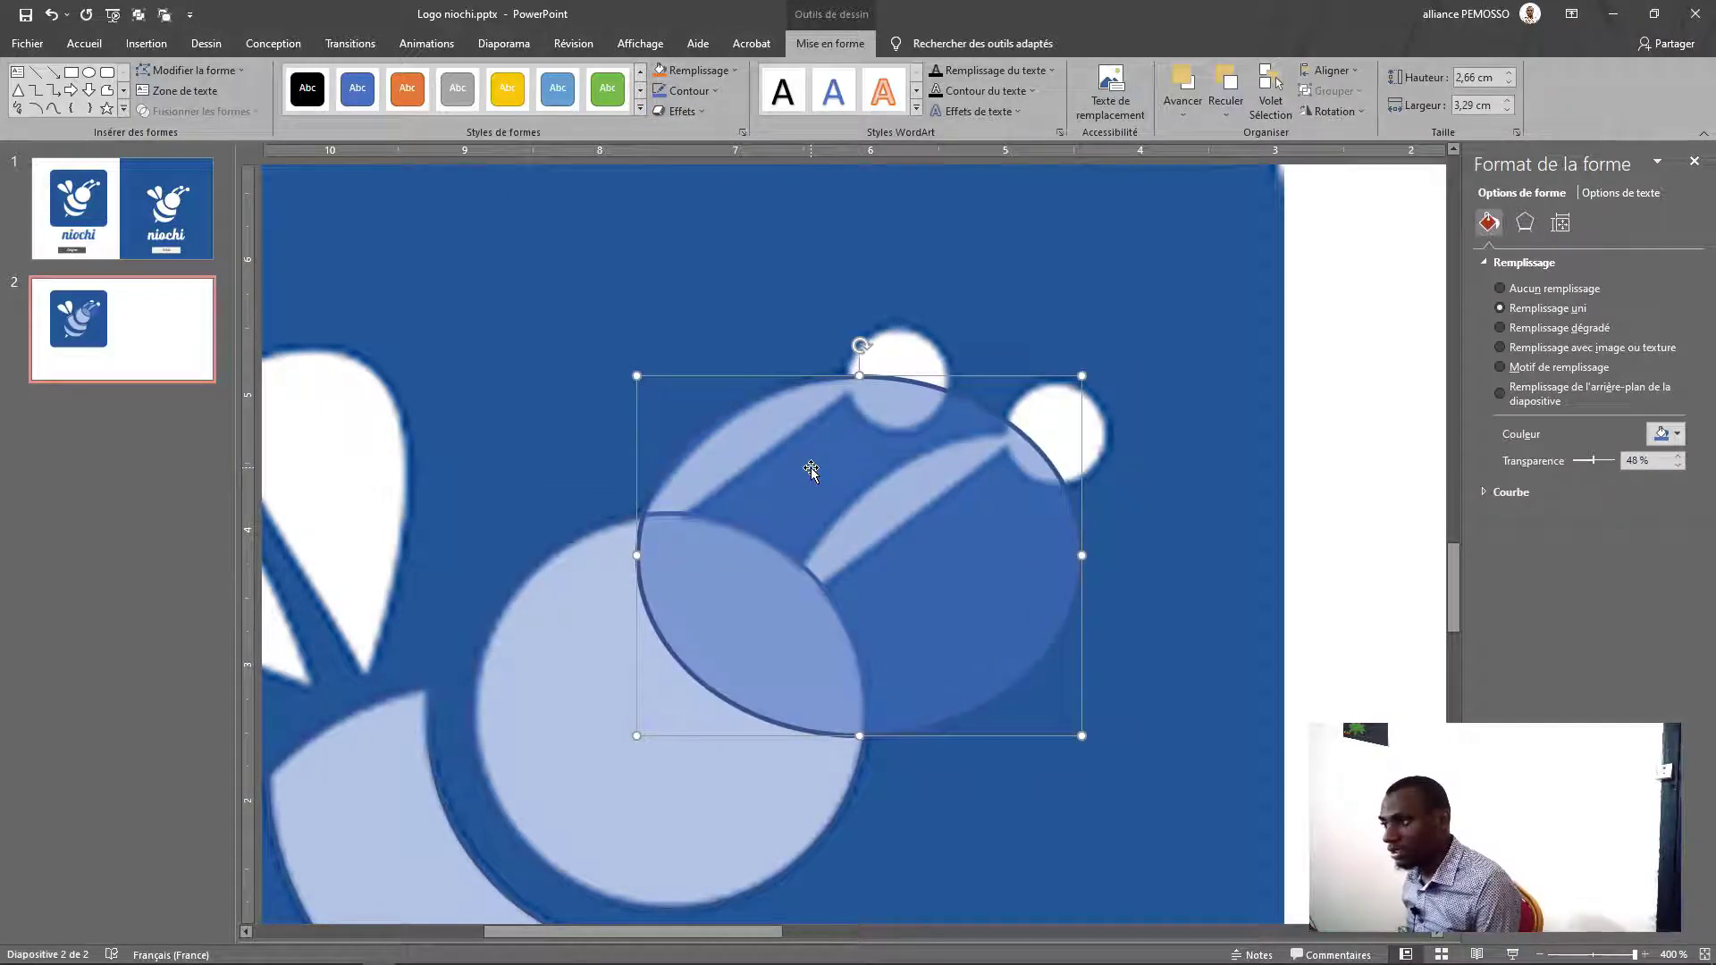
{"action": "key", "text": "ctrl+Up"}
{"action": "key", "text": "ctrl+Right"}
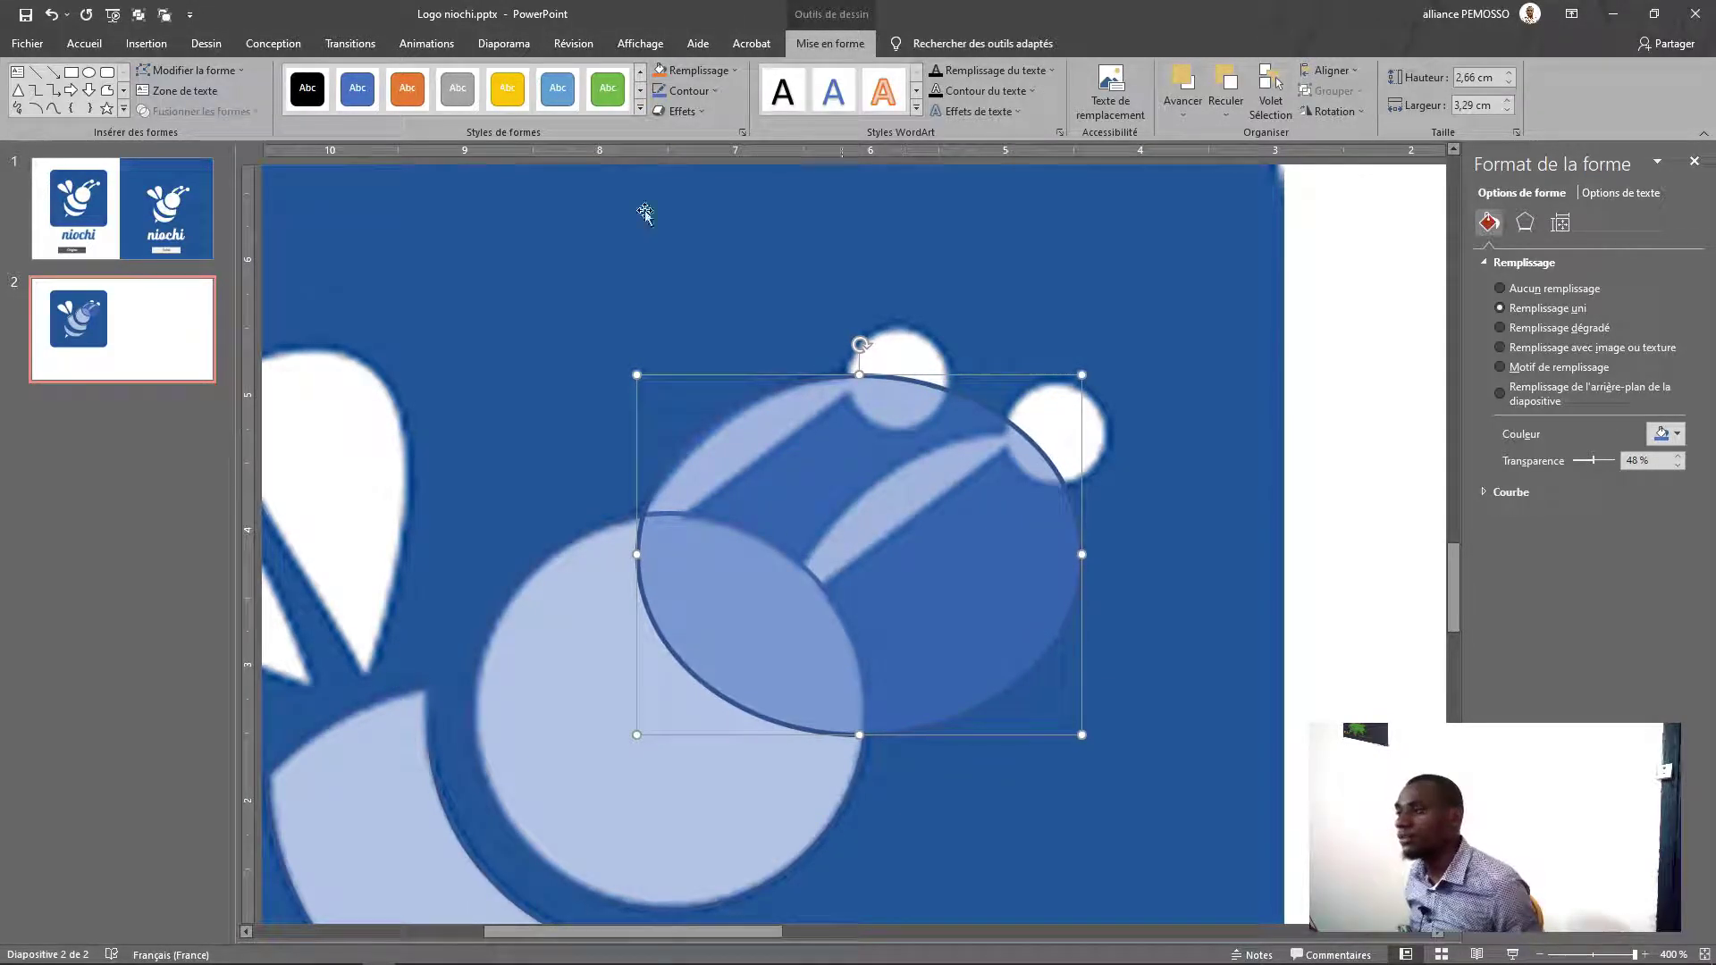
Draw a rectangle about 6.67 by 2.02 cm and rotate it so its long edge lies along the upper antenna's straight lower side
{"action": "left_click", "coordinate": [70, 72]}
{"action": "left_click_drag", "start_coordinate": [1080, 253], "coordinate": [1353, 703]}
{"action": "left_click_drag", "start_coordinate": [1215, 224], "coordinate": [1434, 375]}
{"action": "left_click_drag", "start_coordinate": [1016, 579], "coordinate": [766, 663]}
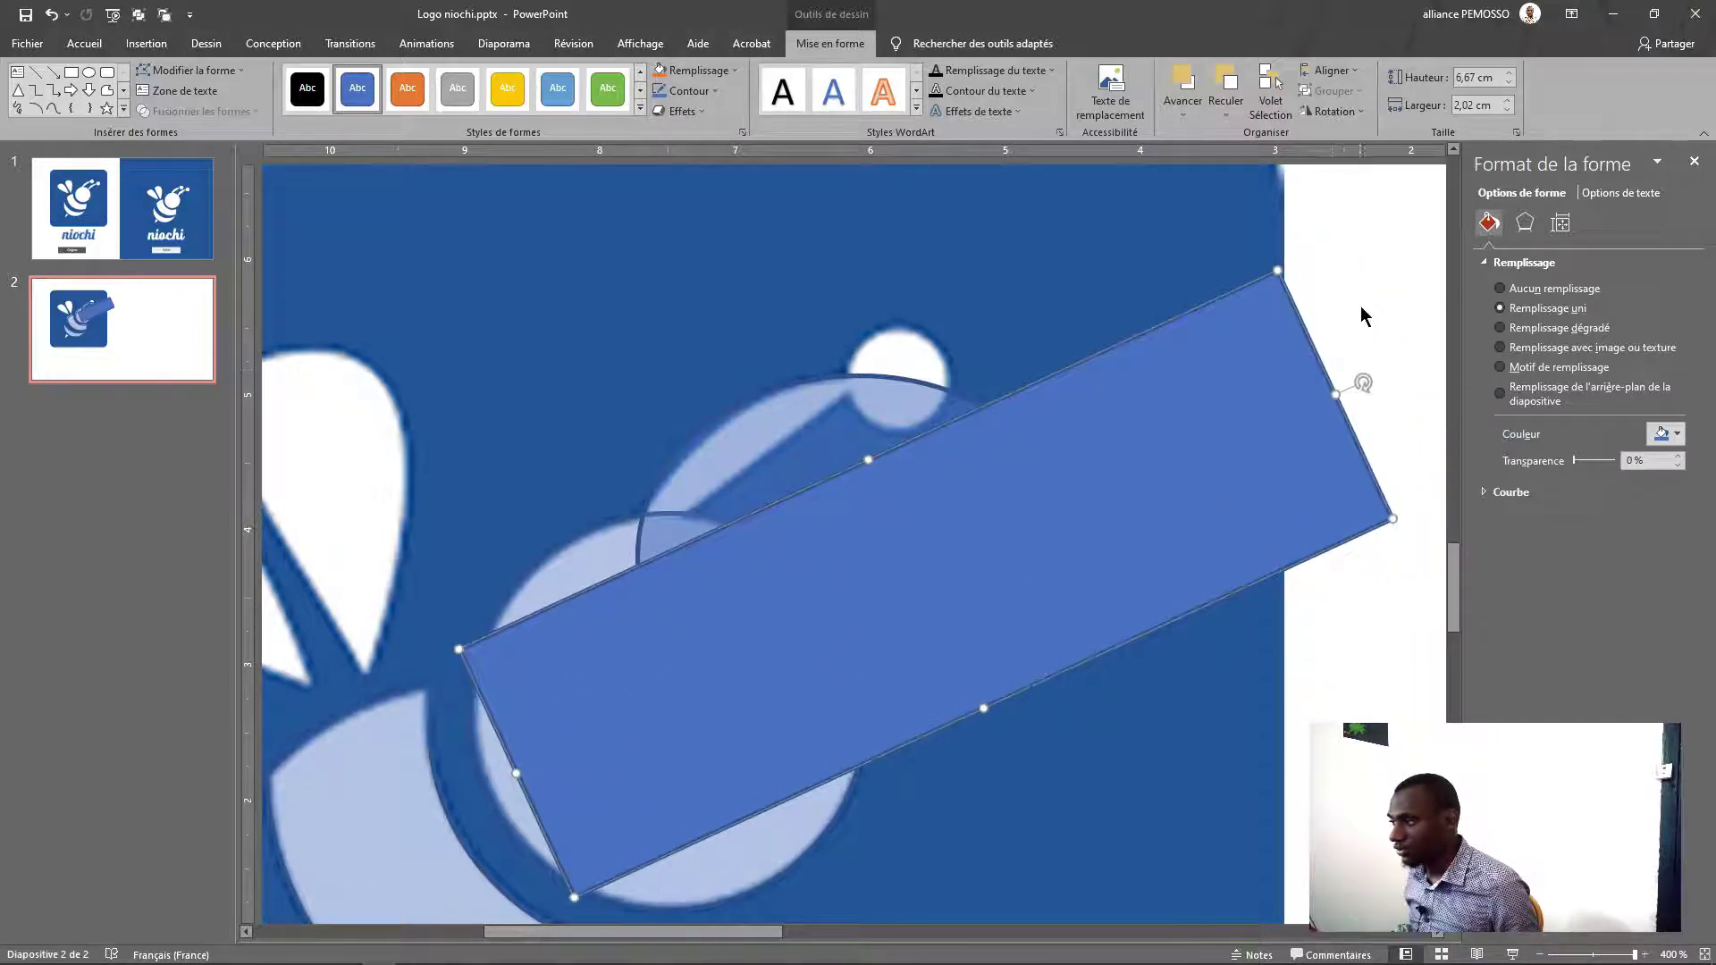
{"action": "left_click_drag", "start_coordinate": [1365, 380], "coordinate": [1255, 332]}
{"action": "left_click_drag", "start_coordinate": [946, 485], "coordinate": [907, 460]}
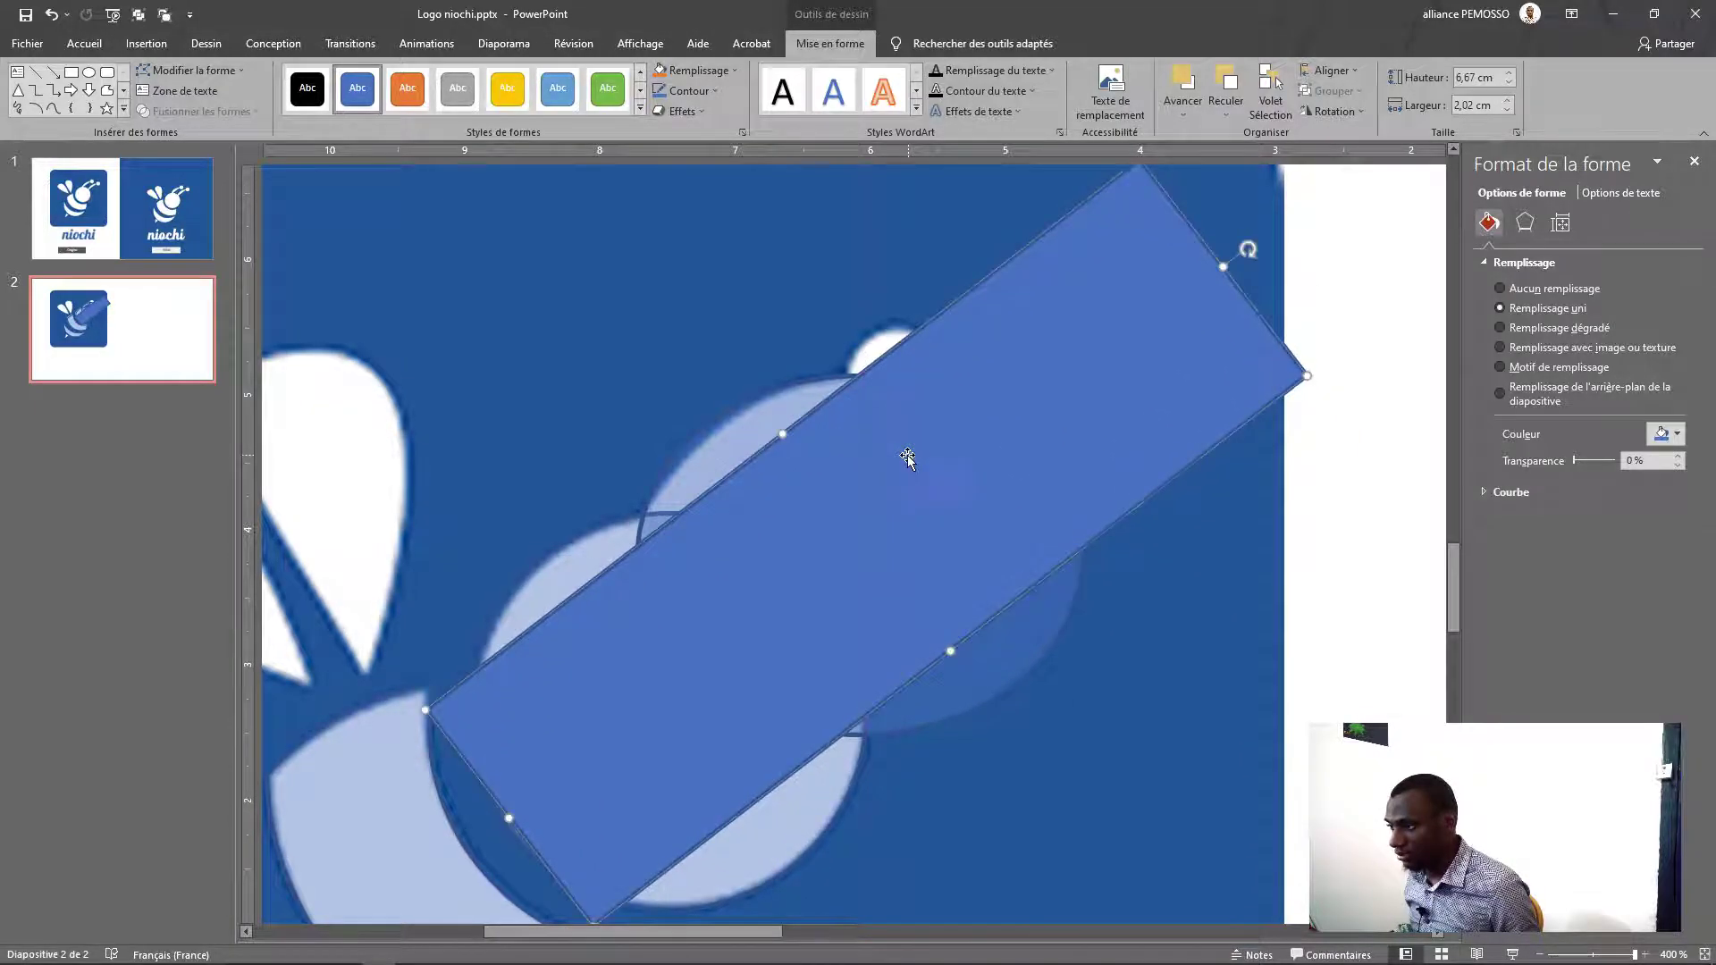
Set the rectangle's transparency to 58% and widen it to cover the rest of the ellipse below the upper antenna
{"action": "left_click_drag", "start_coordinate": [1573, 460], "coordinate": [1601, 477]}
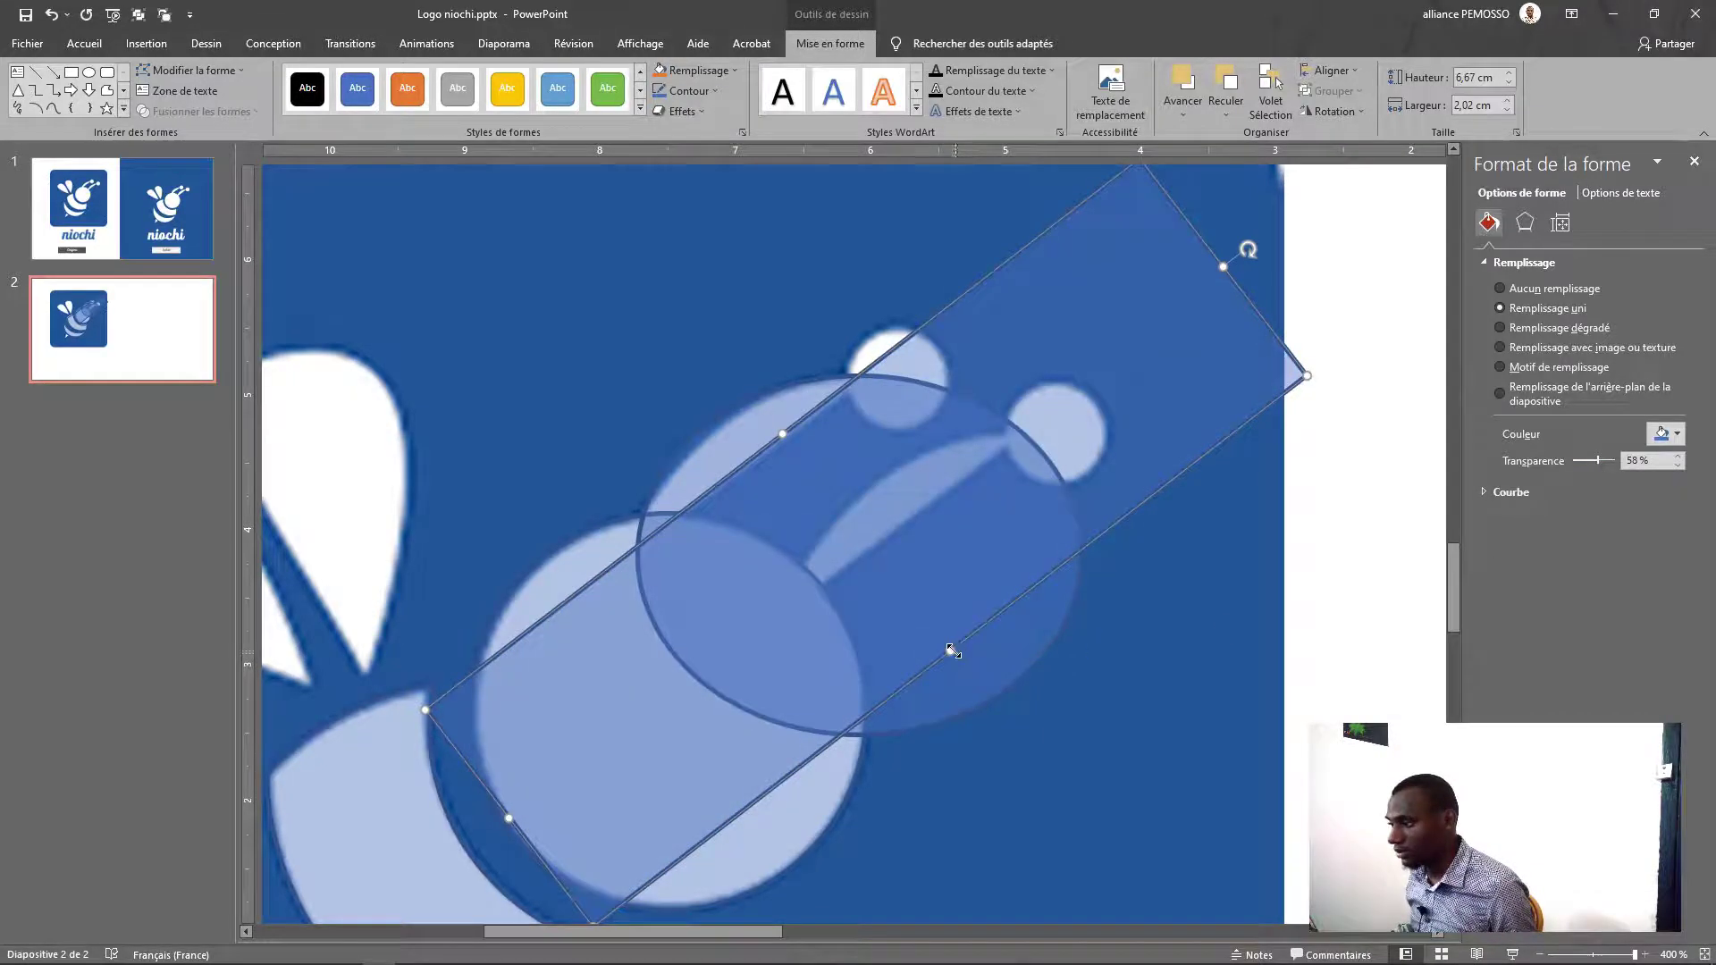
{"action": "left_click", "coordinate": [999, 677]}
{"action": "left_click_drag", "start_coordinate": [999, 677], "coordinate": [1035, 710]}
{"action": "left_click_drag", "start_coordinate": [913, 549], "coordinate": [919, 554]}
Subtract the rotated rectangle from the ellipse, leaving the curved stem of the upper antenna
{"action": "left_click", "coordinate": [719, 453]}
{"action": "left_click", "coordinate": [1211, 432], "text": "shift"}
{"action": "left_click", "coordinate": [199, 111]}
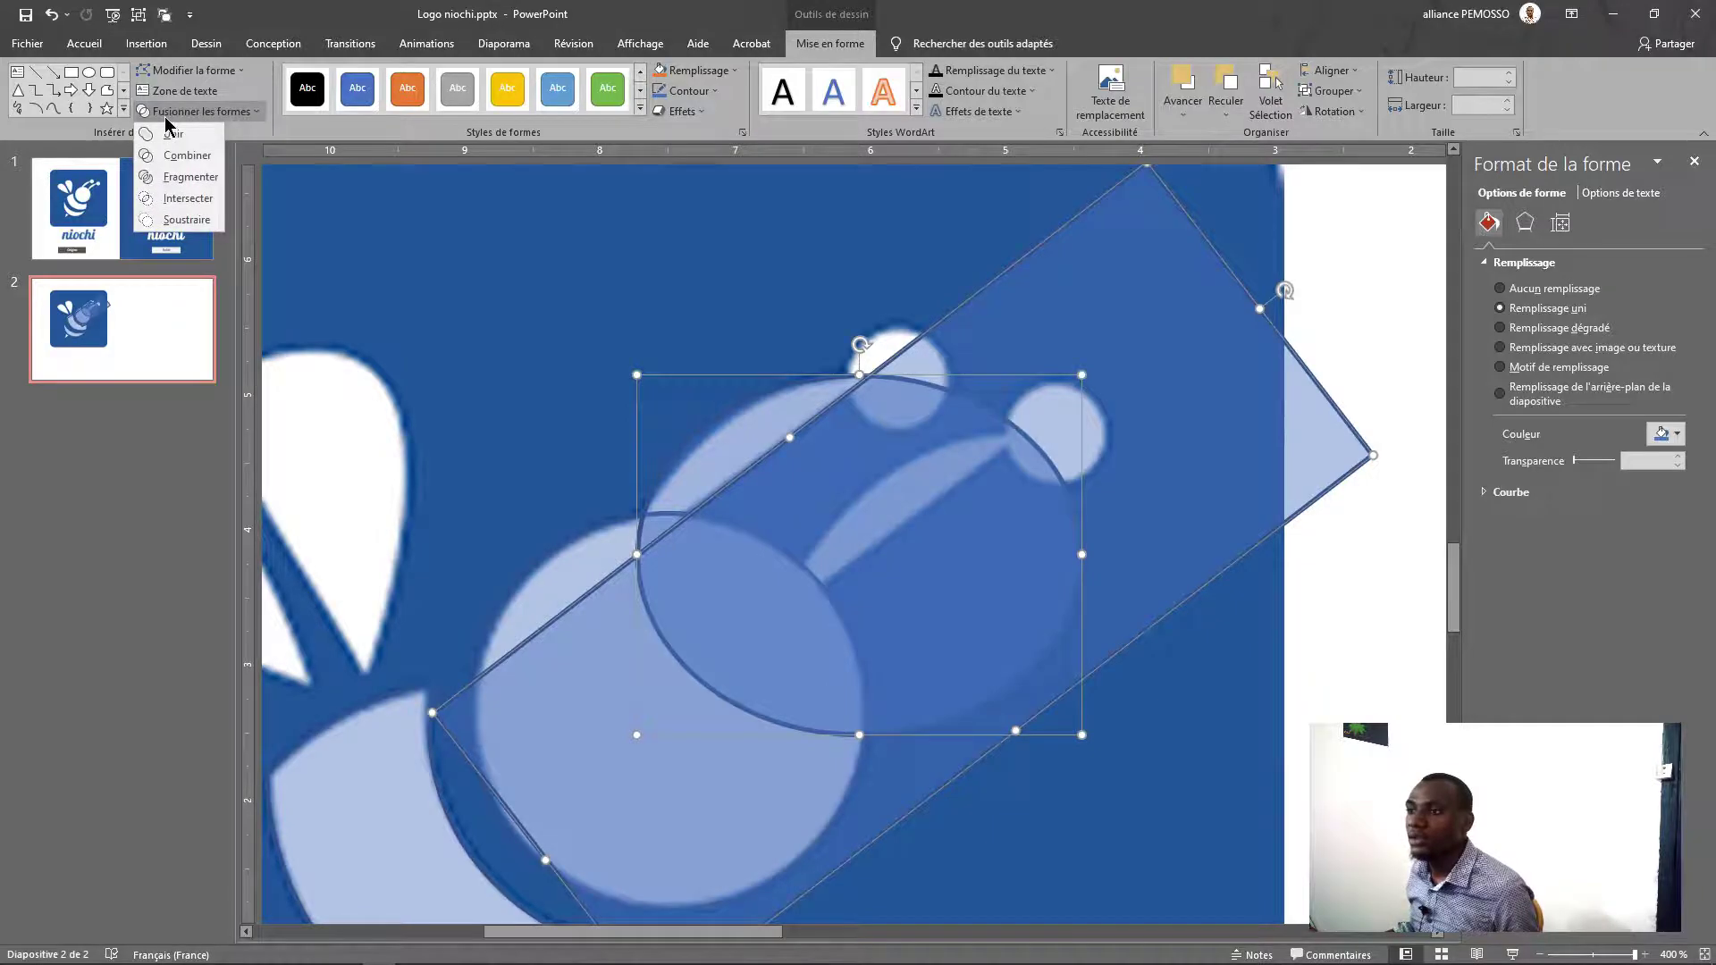
{"action": "left_click", "coordinate": [169, 220]}
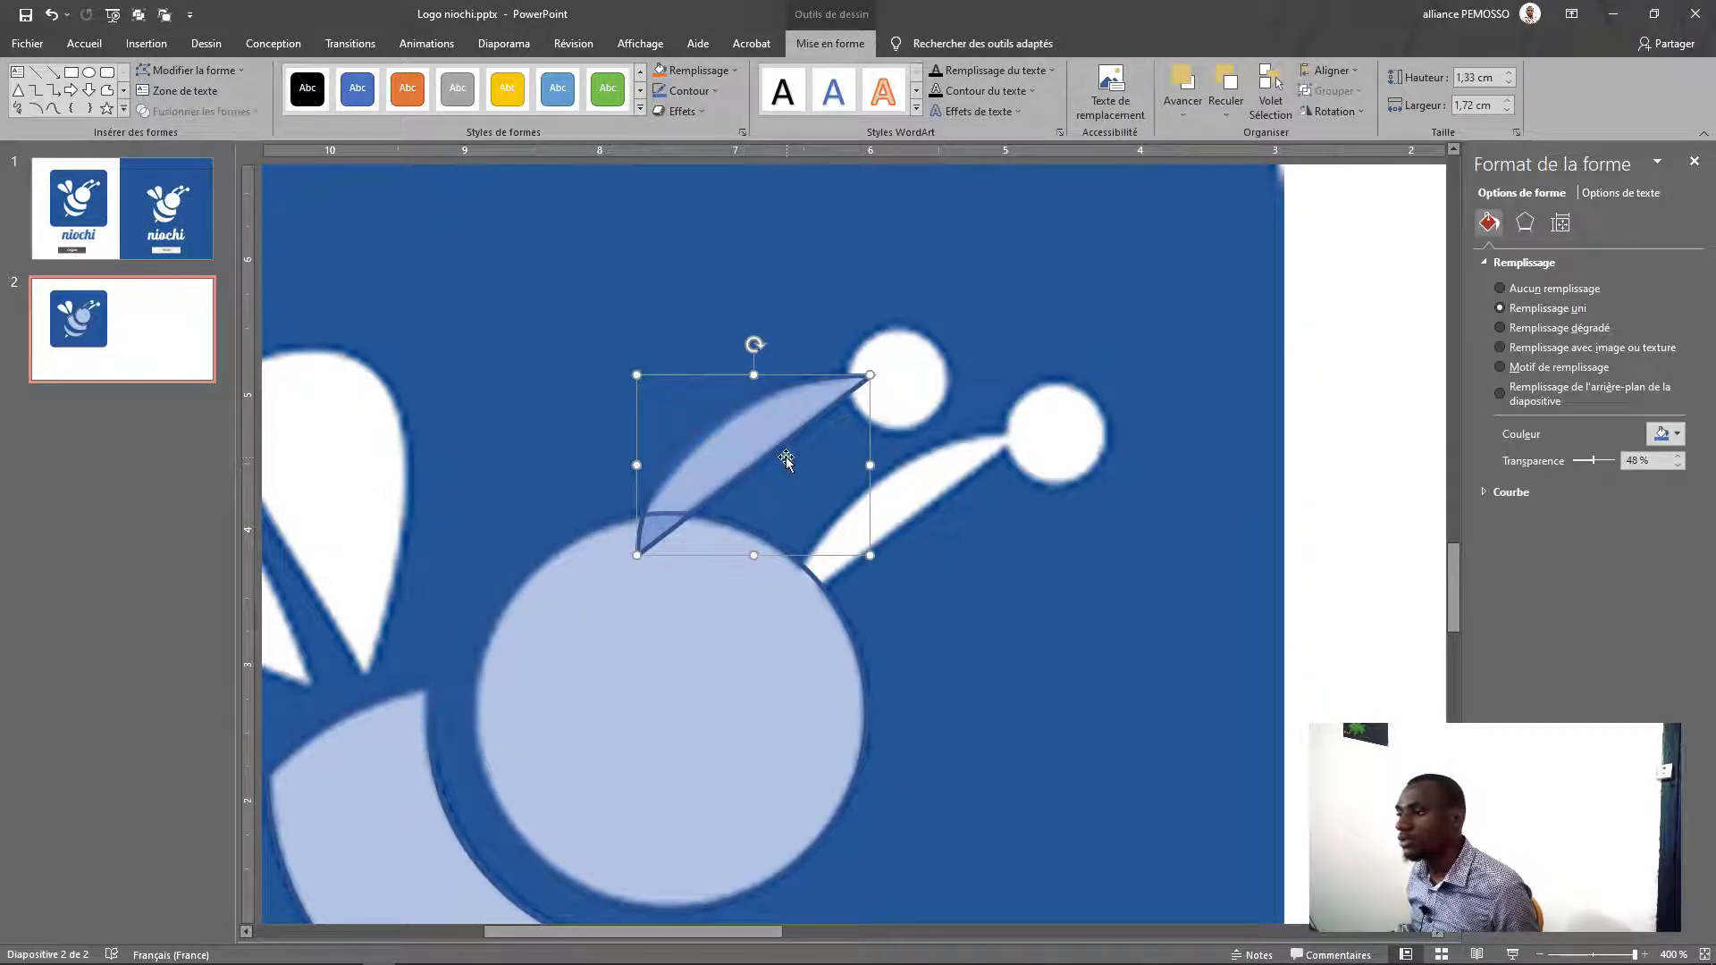
Draw a circle about 0.79 cm in diameter over the ball at the upper antenna's tip
{"action": "left_click", "coordinate": [88, 72]}
{"action": "mouse_move", "coordinate": [873, 374]}
{"action": "left_mouse_down"}
{"action": "mouse_move", "coordinate": [971, 456]}
{"action": "mouse_move", "coordinate": [896, 398]}
{"action": "left_mouse_up"}
{"action": "left_click_drag", "start_coordinate": [940, 338], "coordinate": [951, 335]}
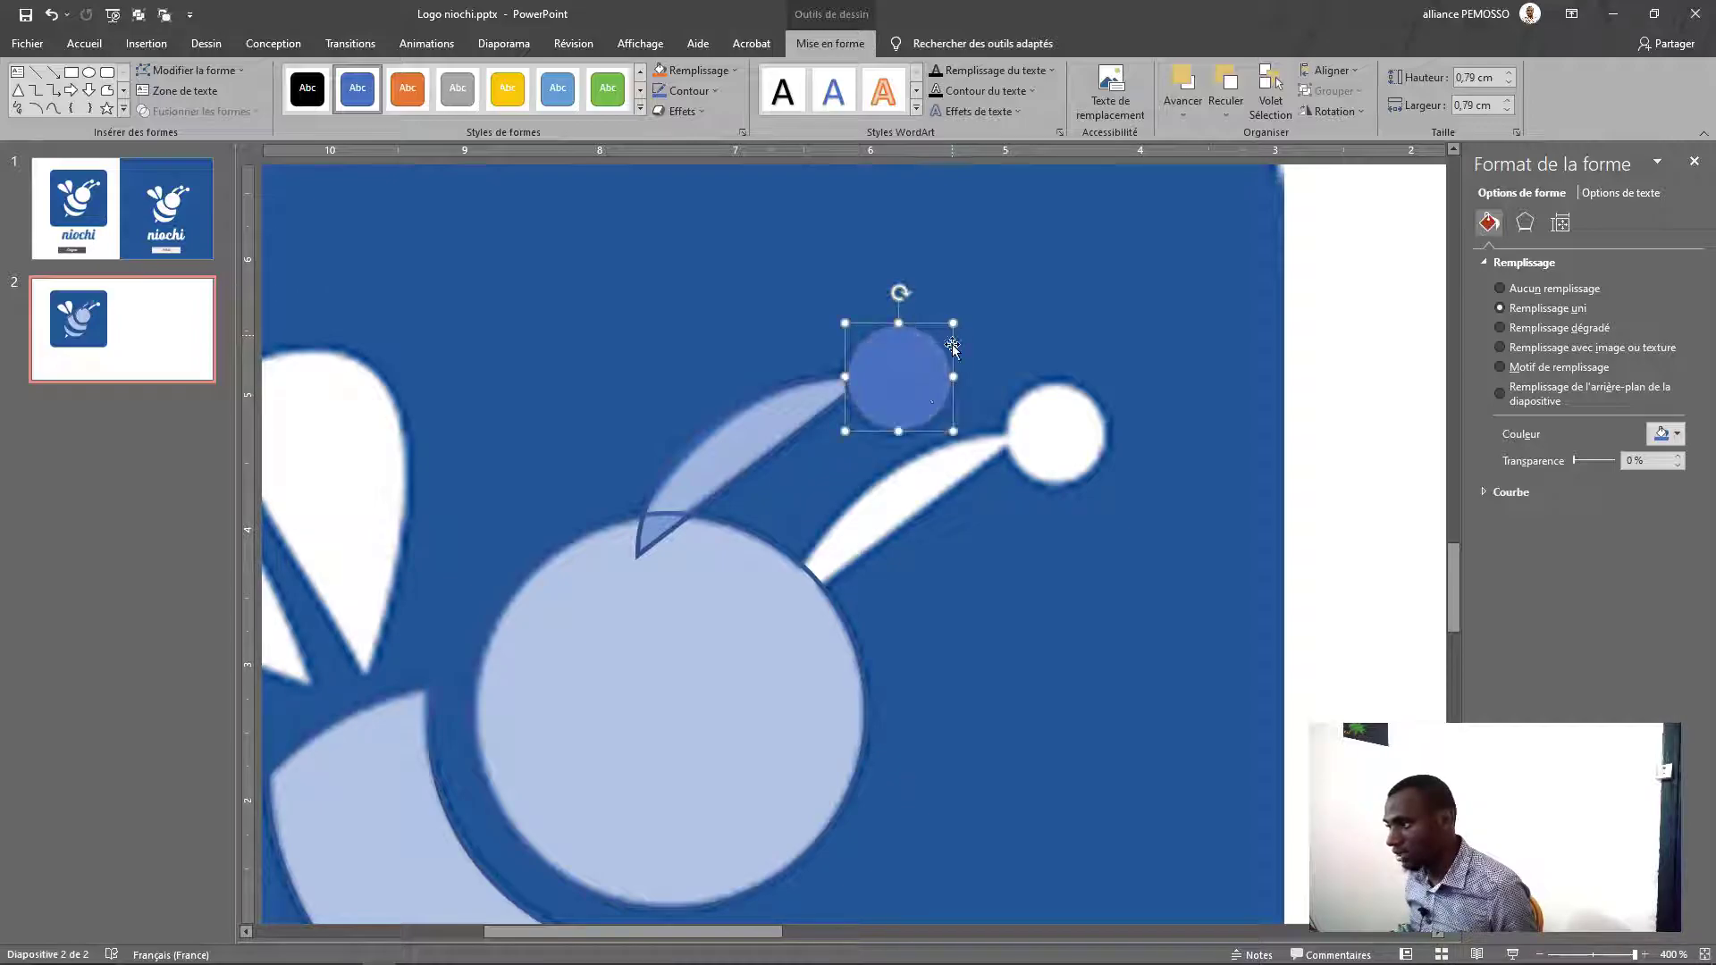
Unite the tip circle with the antenna stem and set the merged shape's transparency to 60%
{"action": "left_click", "coordinate": [779, 416], "text": "shift"}
{"action": "left_click", "coordinate": [192, 111]}
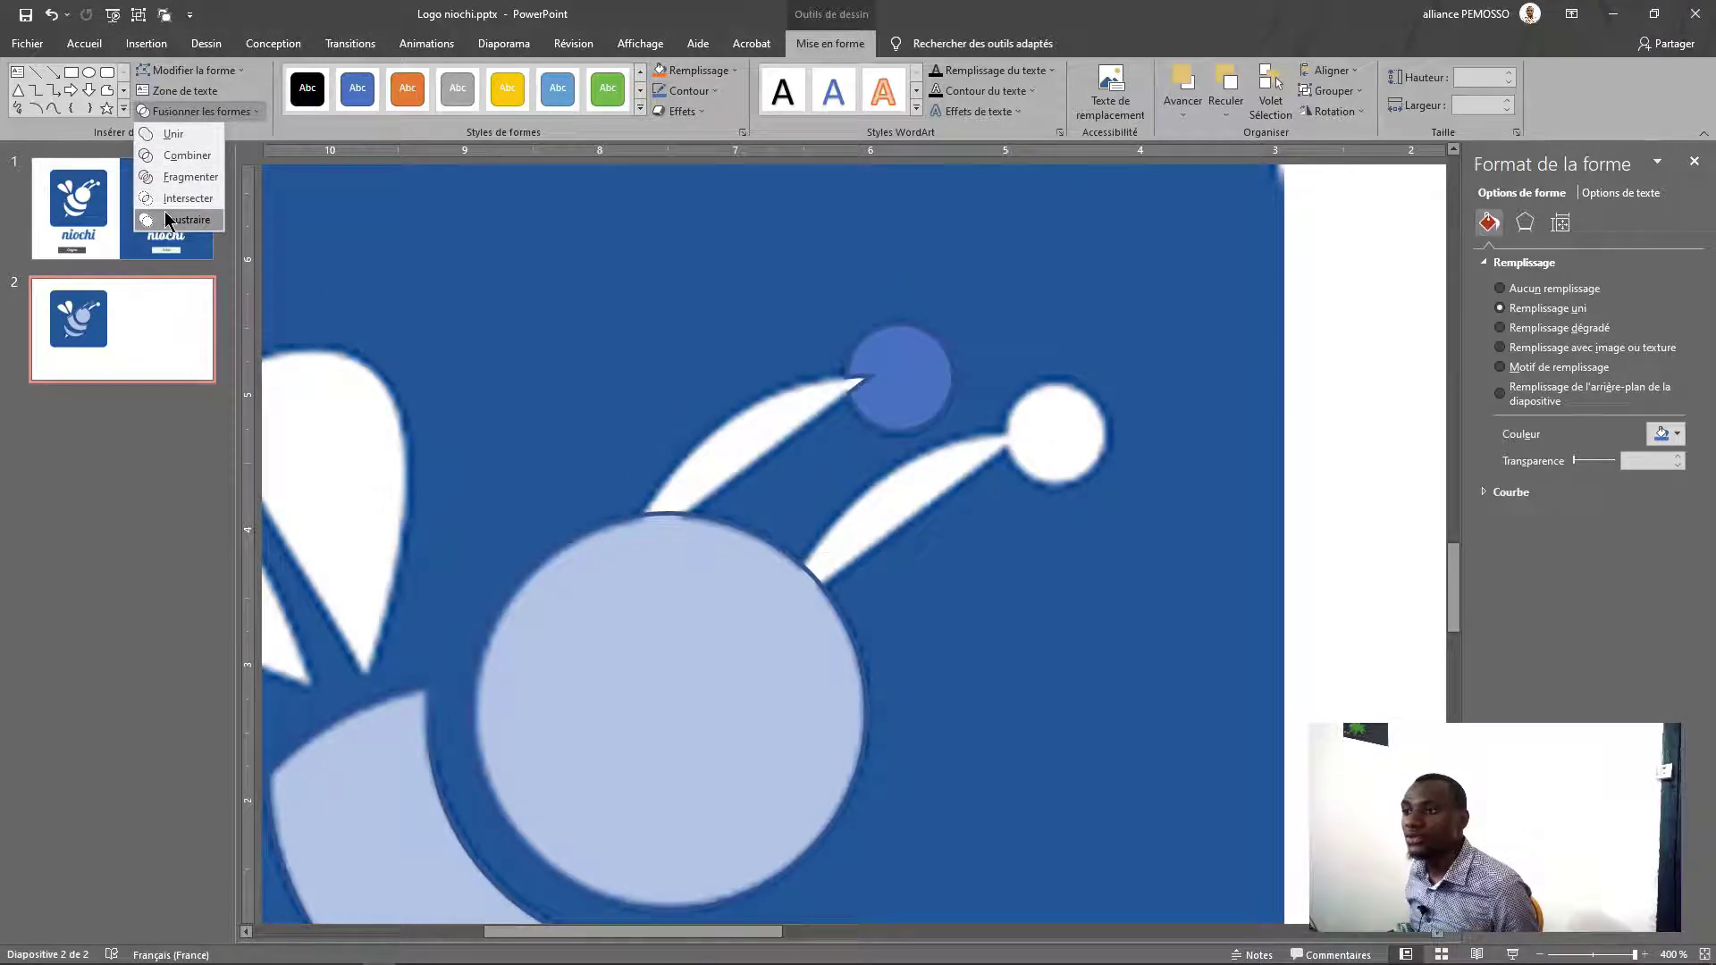
{"action": "left_click", "coordinate": [166, 217]}
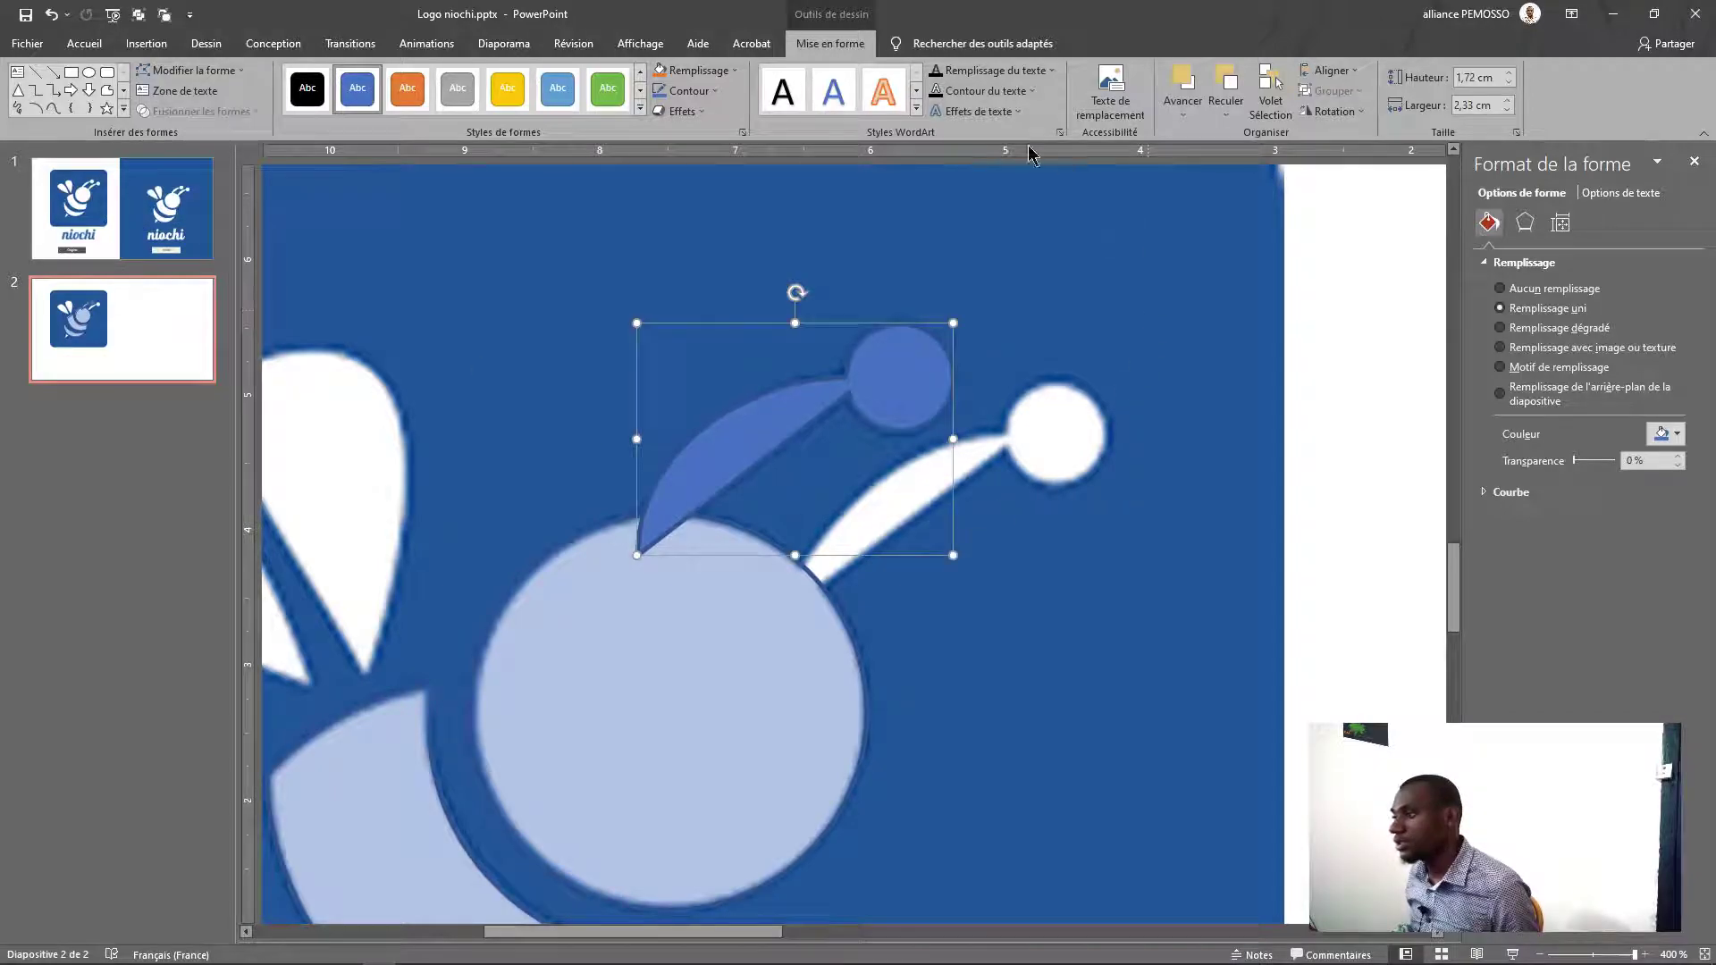
{"action": "left_click_drag", "start_coordinate": [1575, 460], "coordinate": [1599, 463]}
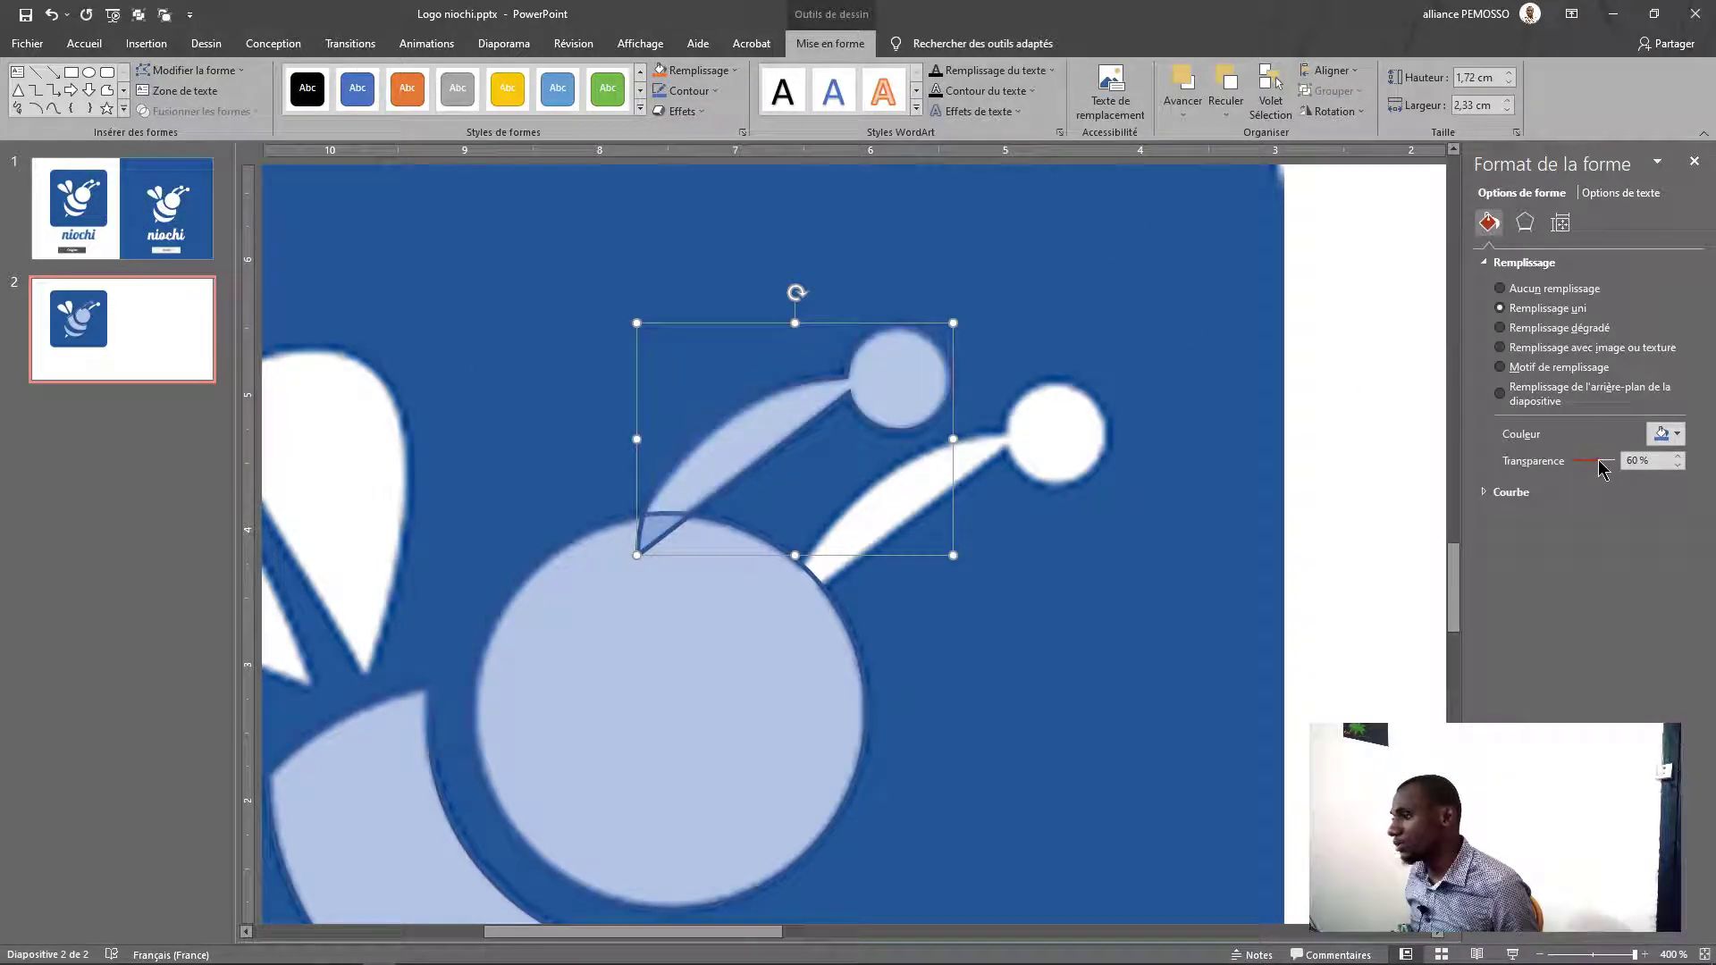
Duplicate the finished antenna onto the second antenna of the reference and nudge the copy up into alignment
{"action": "scroll", "coordinate": [766, 587], "scroll_direction": "down", "scroll_amount": 2}
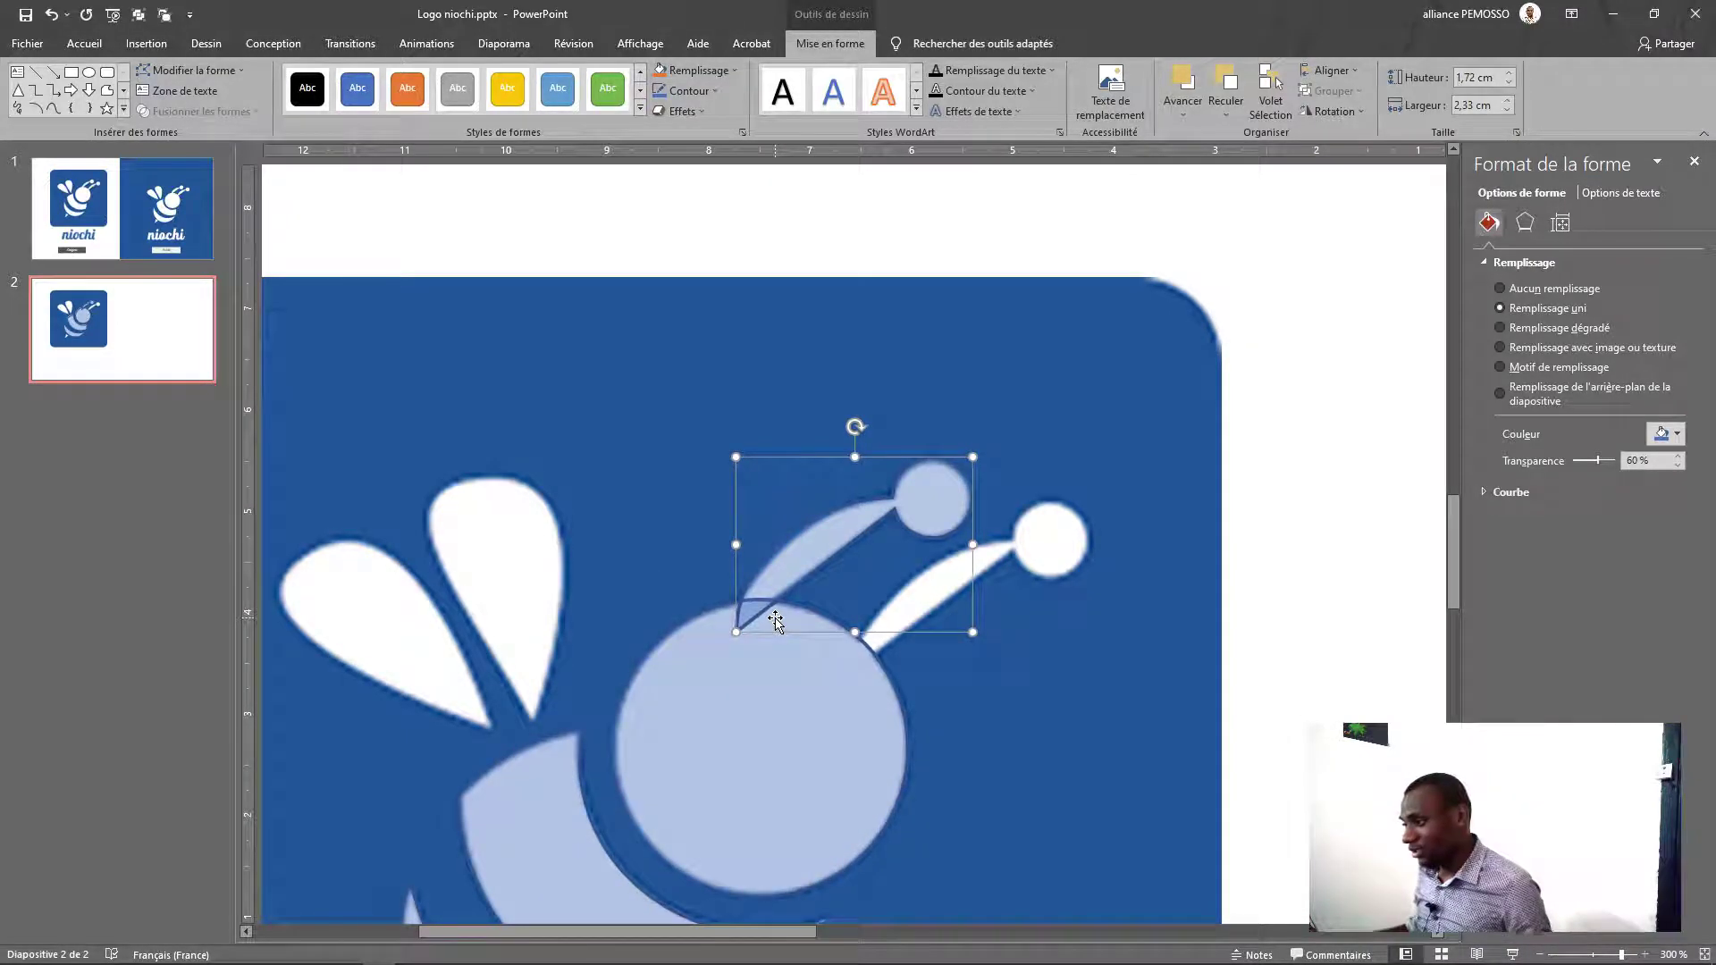
{"action": "left_click_drag", "start_coordinate": [783, 561], "coordinate": [893, 607]}
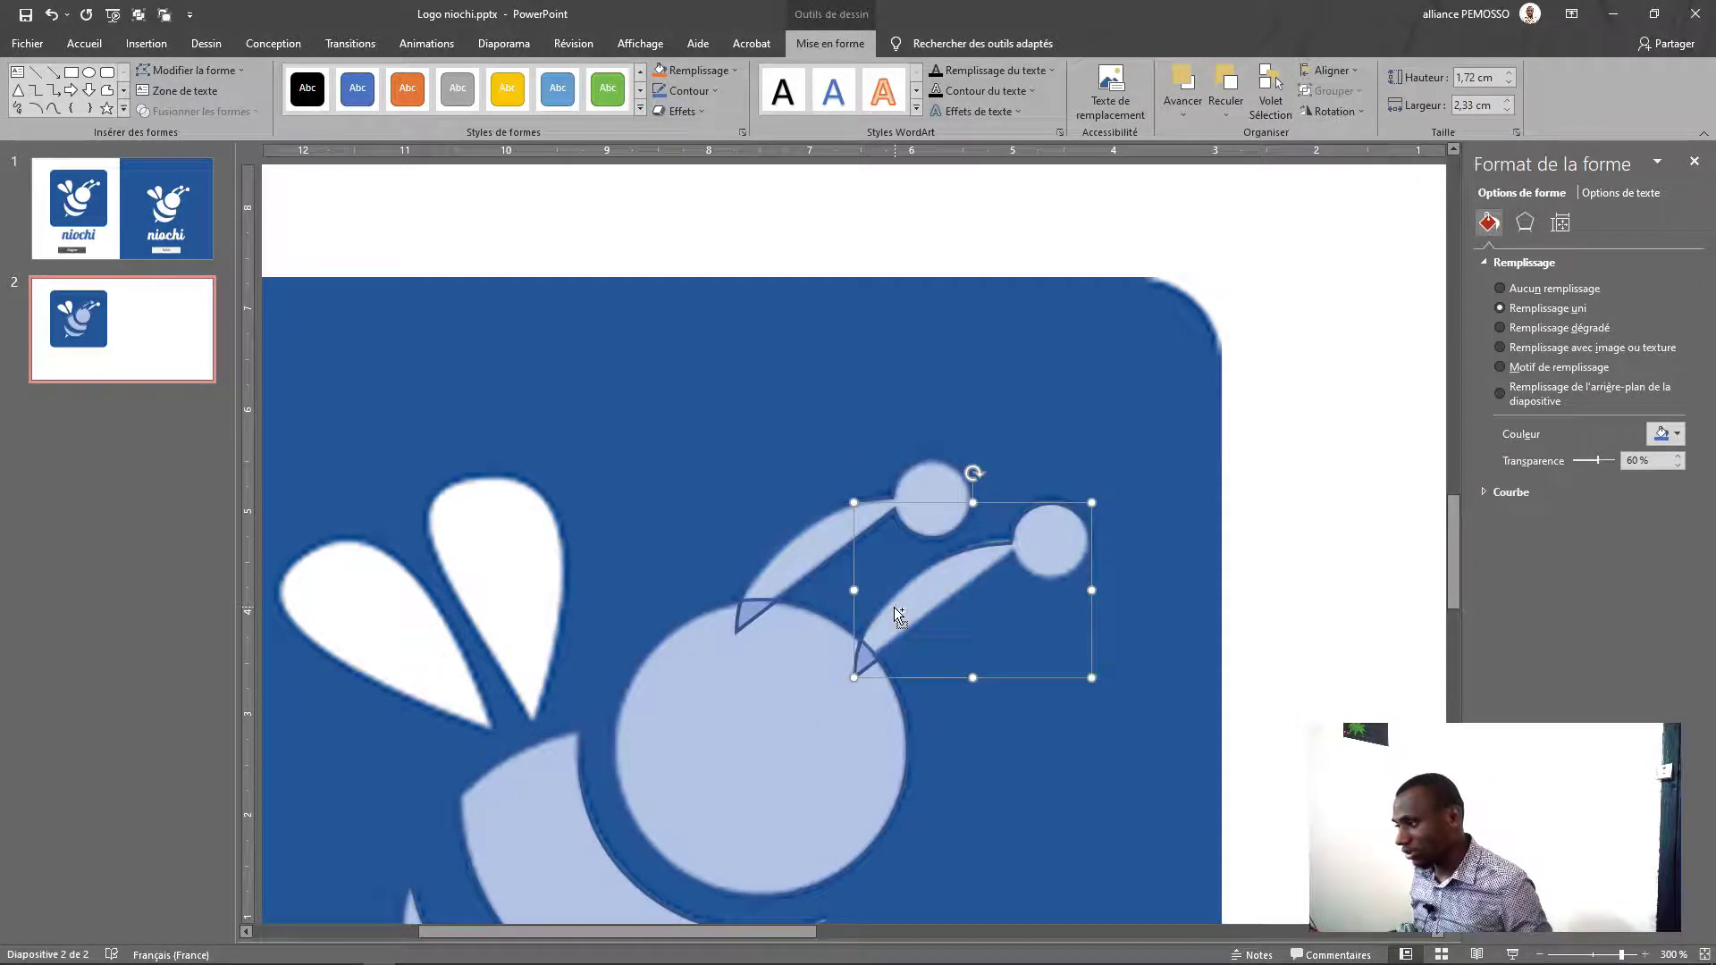
{"action": "key", "text": "Up"}
{"action": "key", "text": "Up"}
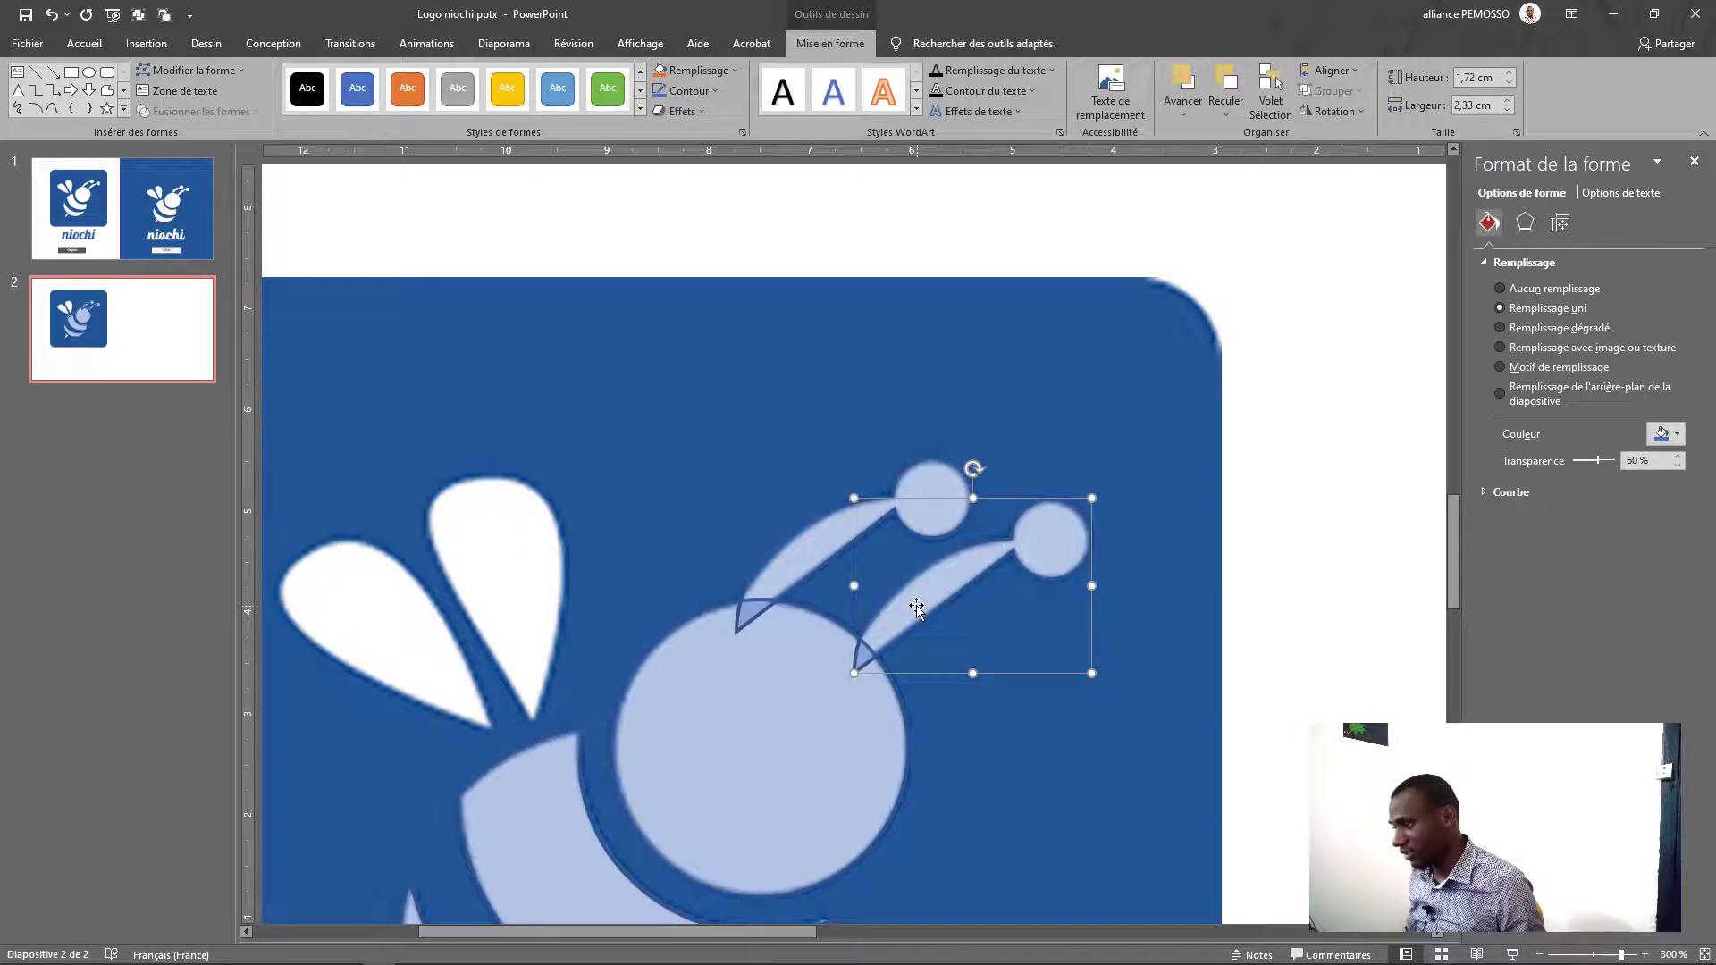
Unite both antennae with the head circle into a single shape
{"action": "left_click", "coordinate": [788, 567], "text": "shift"}
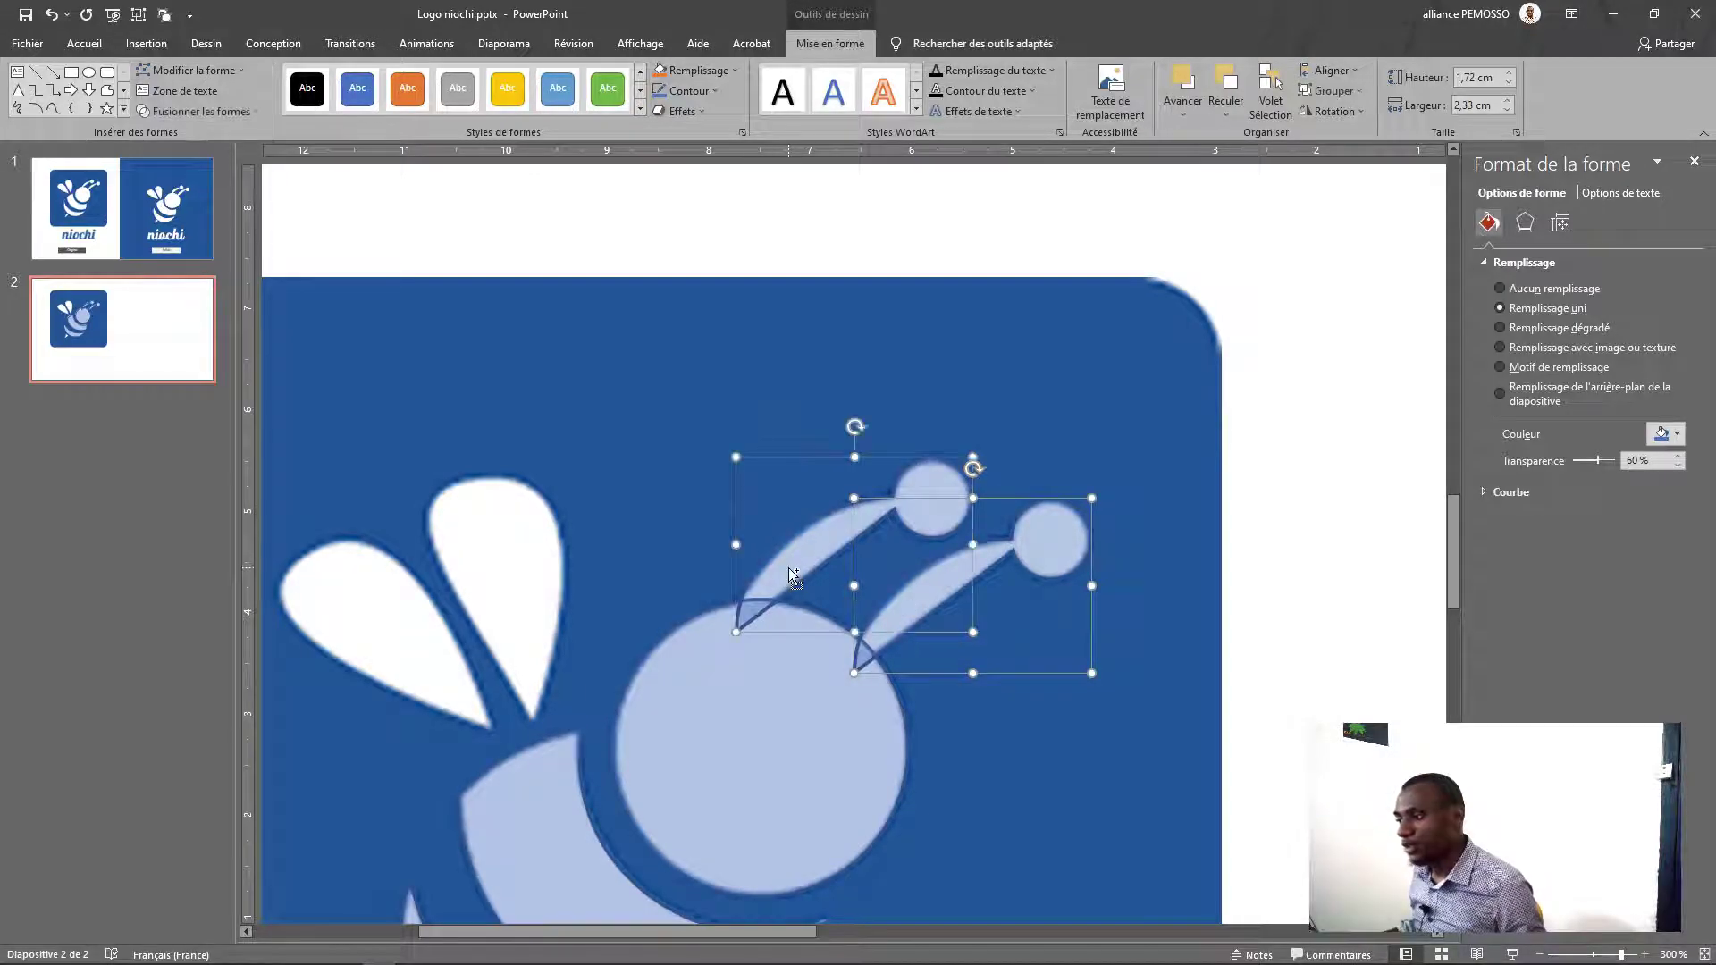
{"action": "left_click", "coordinate": [763, 704], "text": "shift"}
{"action": "left_click", "coordinate": [214, 113]}
{"action": "left_click", "coordinate": [179, 134]}
Draw a small triangle for the stinger, turn its tip downward and place it over the stinger below the lowest stripe
{"action": "scroll", "coordinate": [1041, 614], "scroll_direction": "down", "scroll_amount": 5}
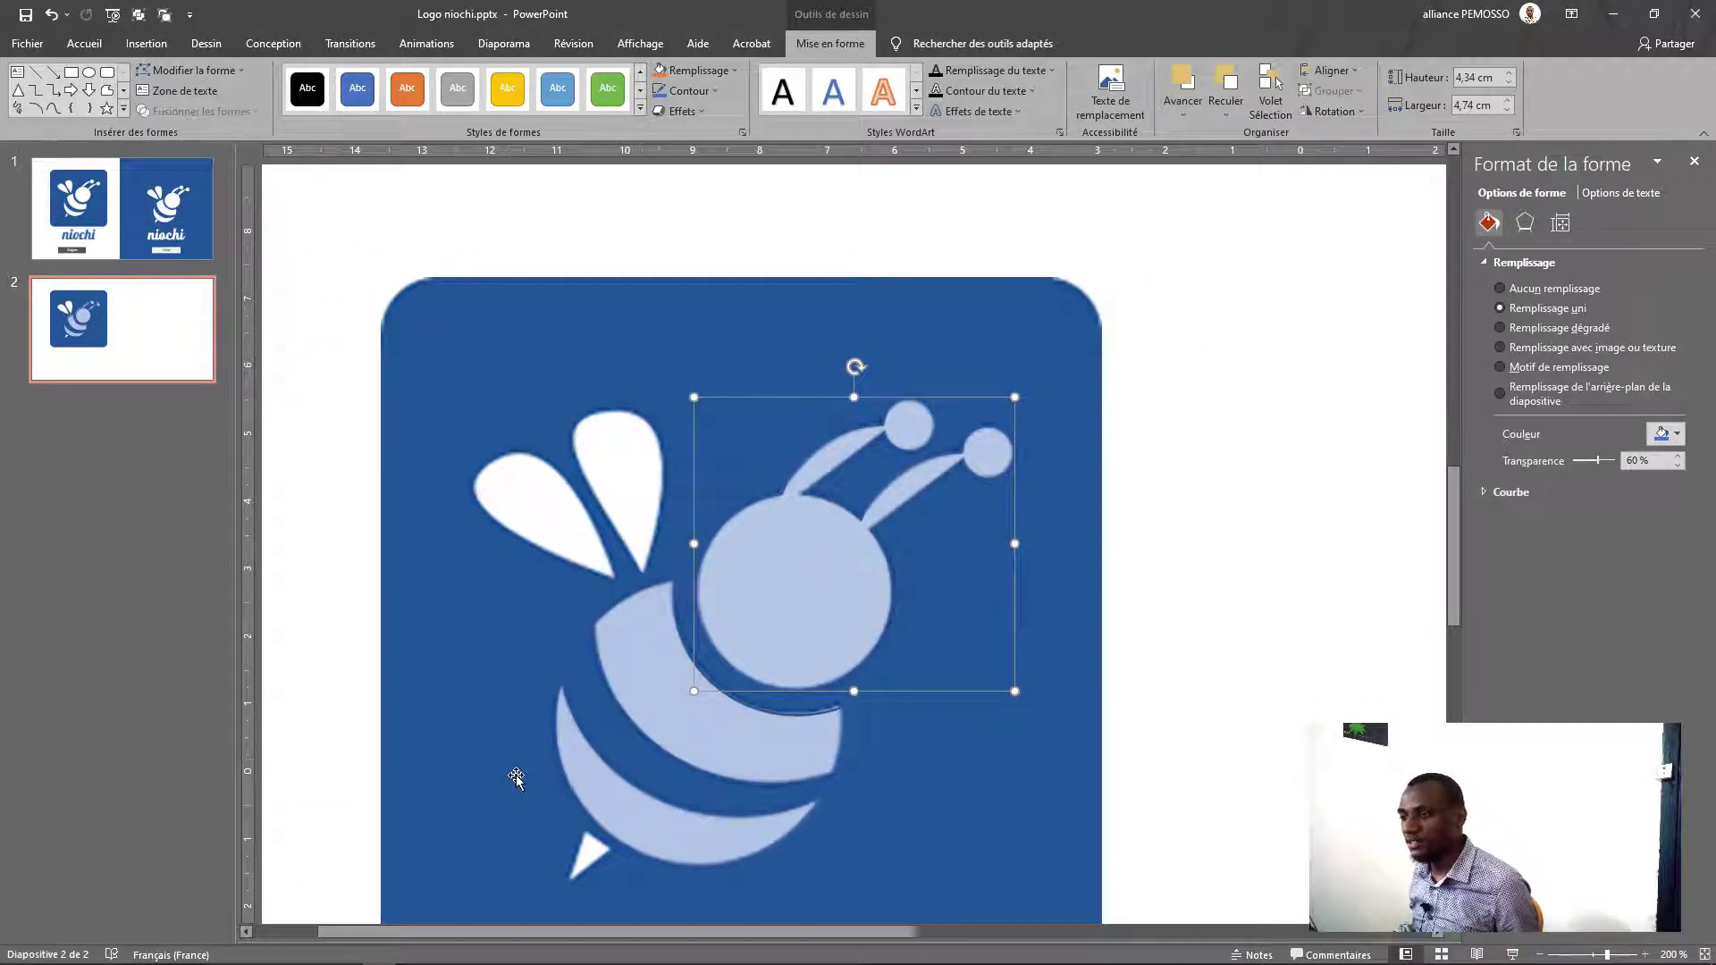
{"action": "left_click", "coordinate": [17, 92]}
{"action": "left_click_drag", "start_coordinate": [556, 811], "coordinate": [603, 874]}
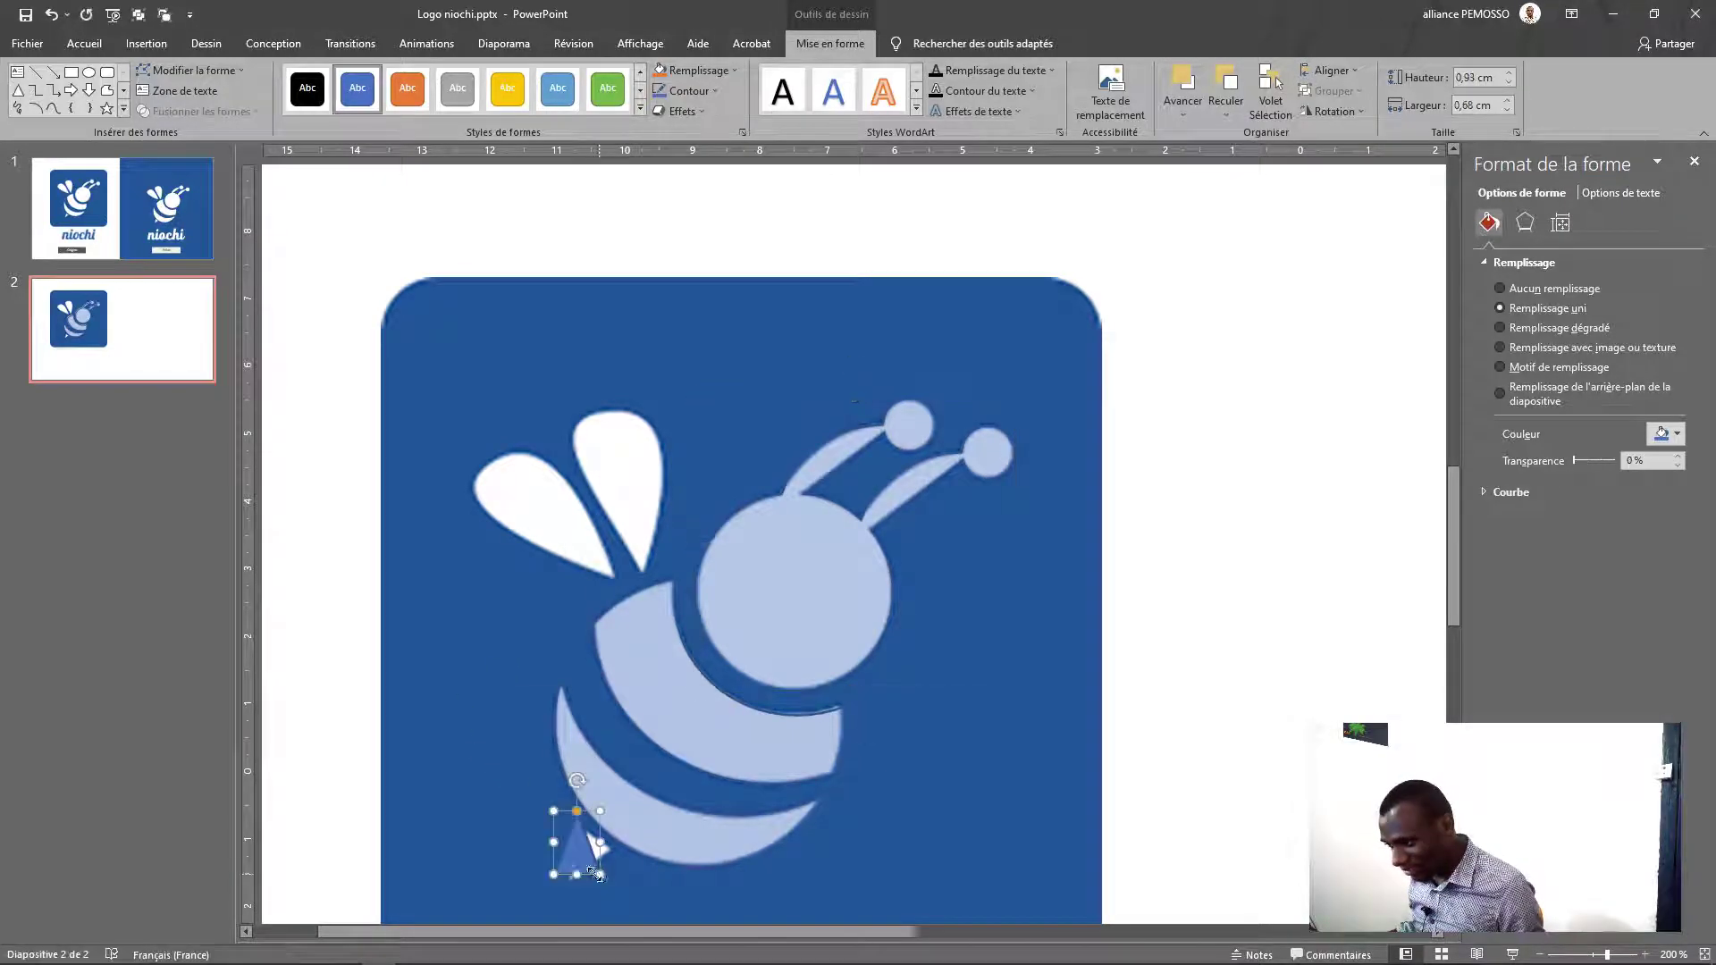
{"action": "scroll", "coordinate": [593, 840], "scroll_direction": "up", "scroll_amount": 5}
{"action": "left_click_drag", "start_coordinate": [856, 451], "coordinate": [761, 752]}
{"action": "left_click_drag", "start_coordinate": [876, 547], "coordinate": [882, 576]}
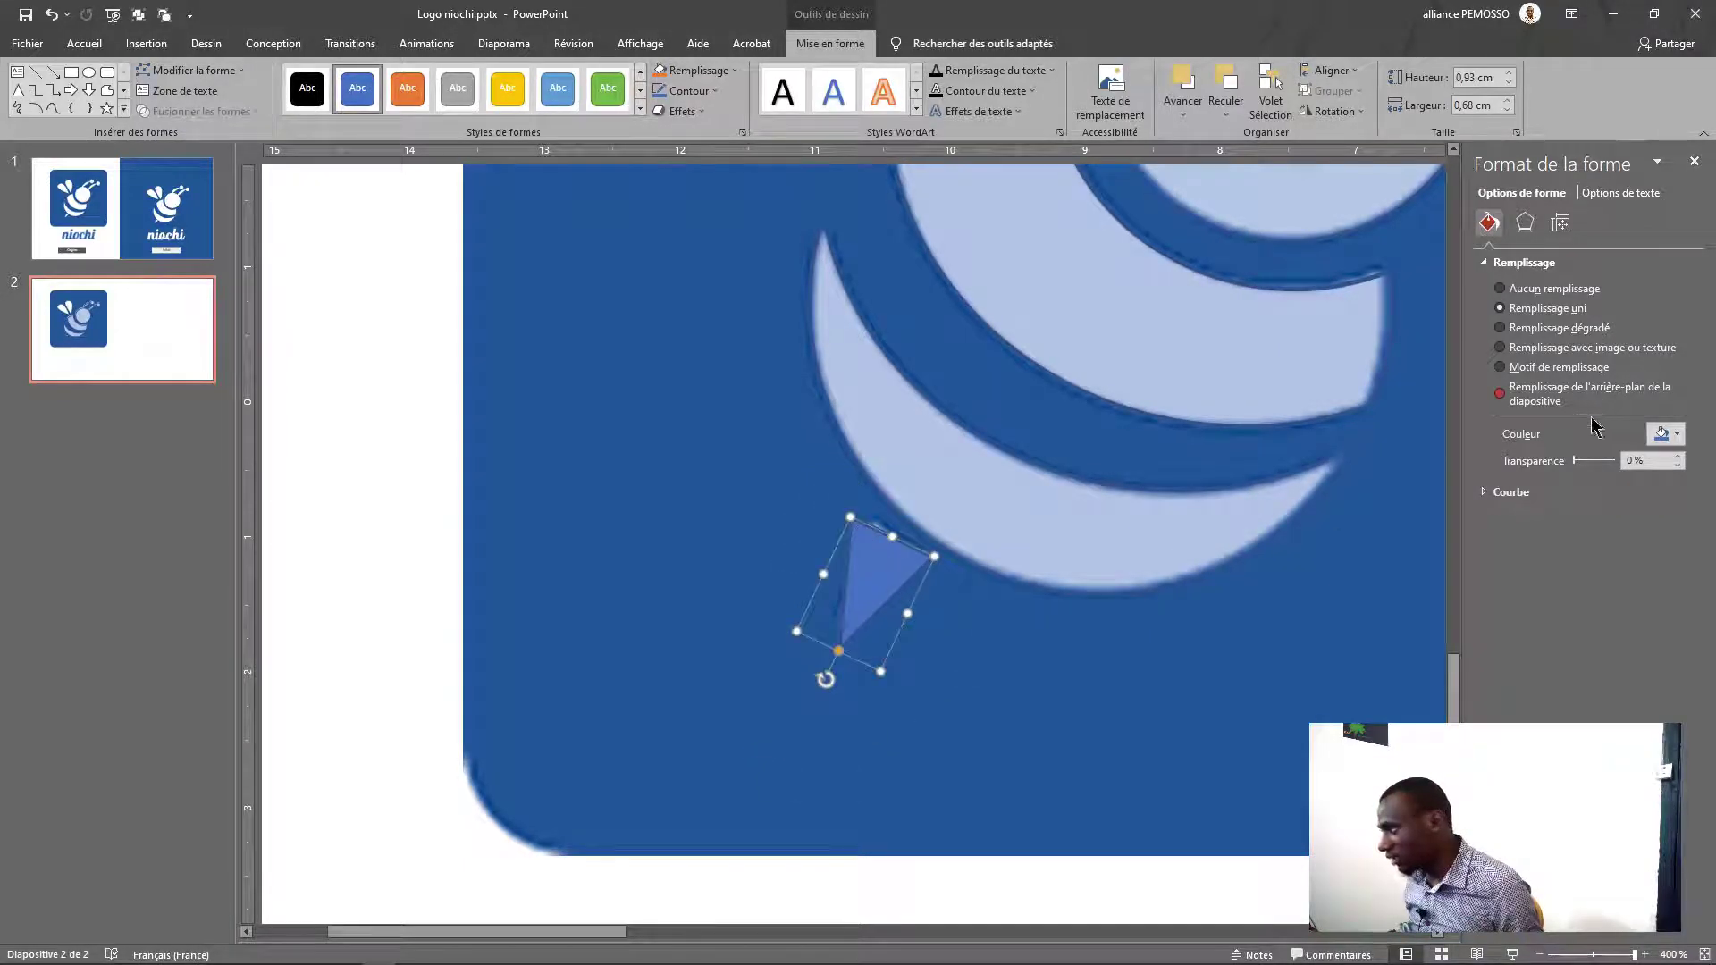
Set the triangle's transparency to 50%, fine-tune its rotation and shrink it to about 0.82 by 0.55 cm to match the stinger
{"action": "left_click_drag", "start_coordinate": [1578, 471], "coordinate": [1593, 467]}
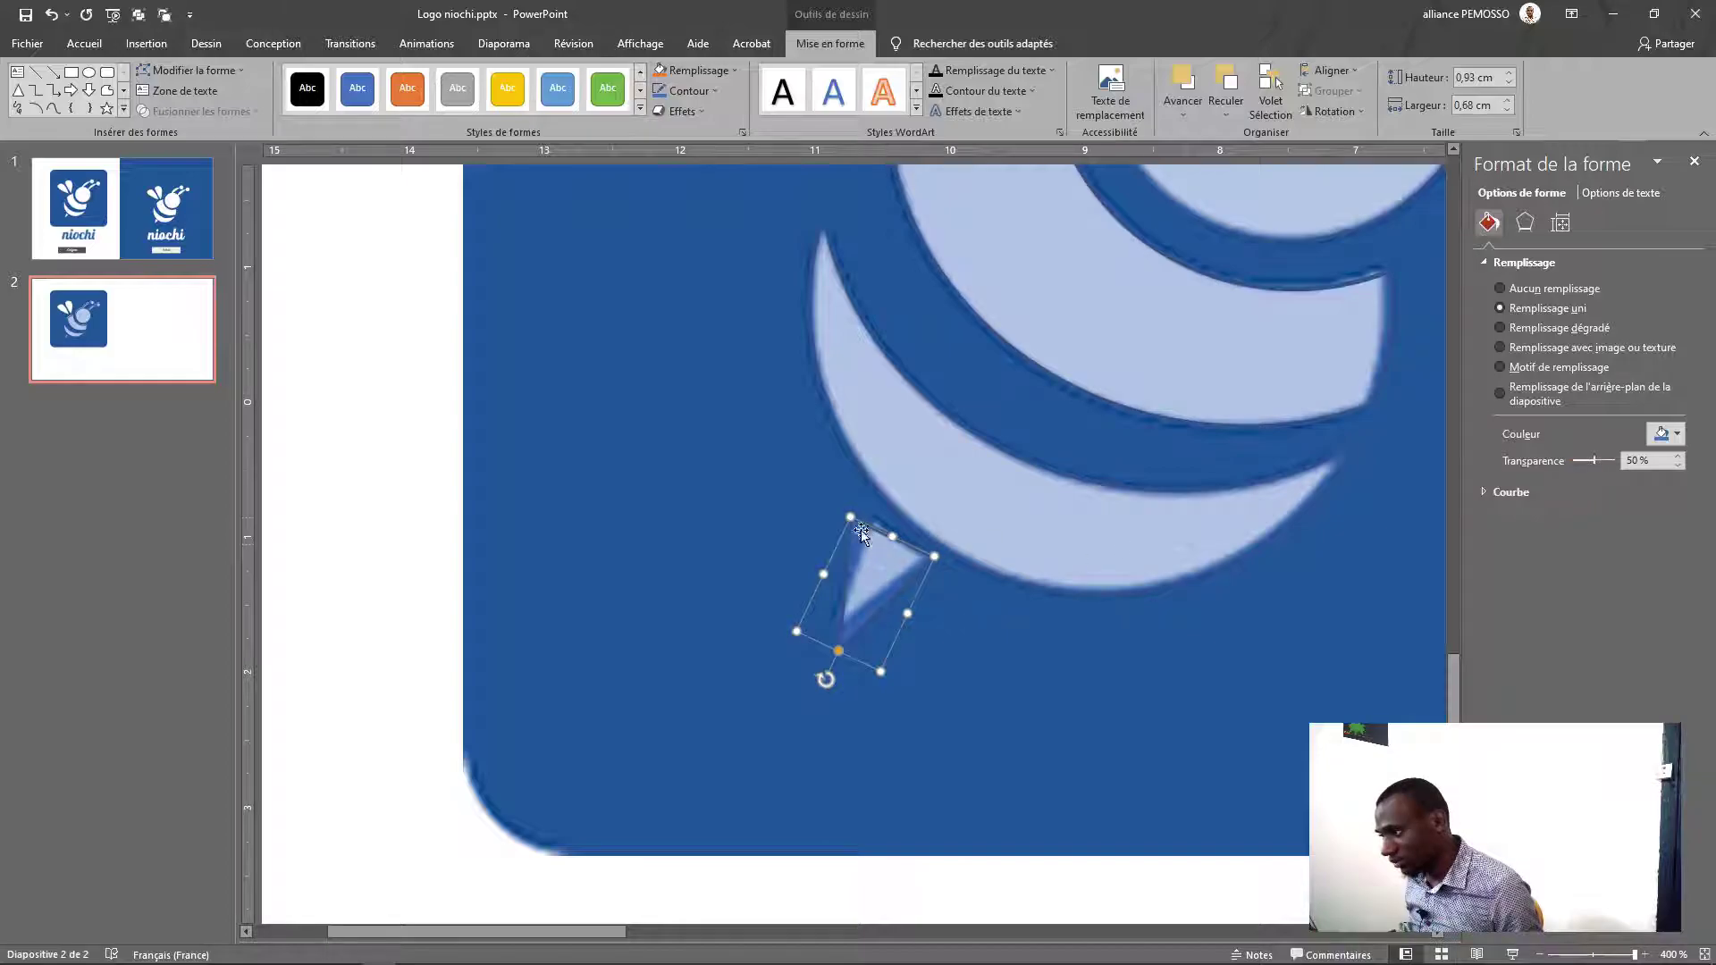
{"action": "left_click_drag", "start_coordinate": [828, 680], "coordinate": [813, 673]}
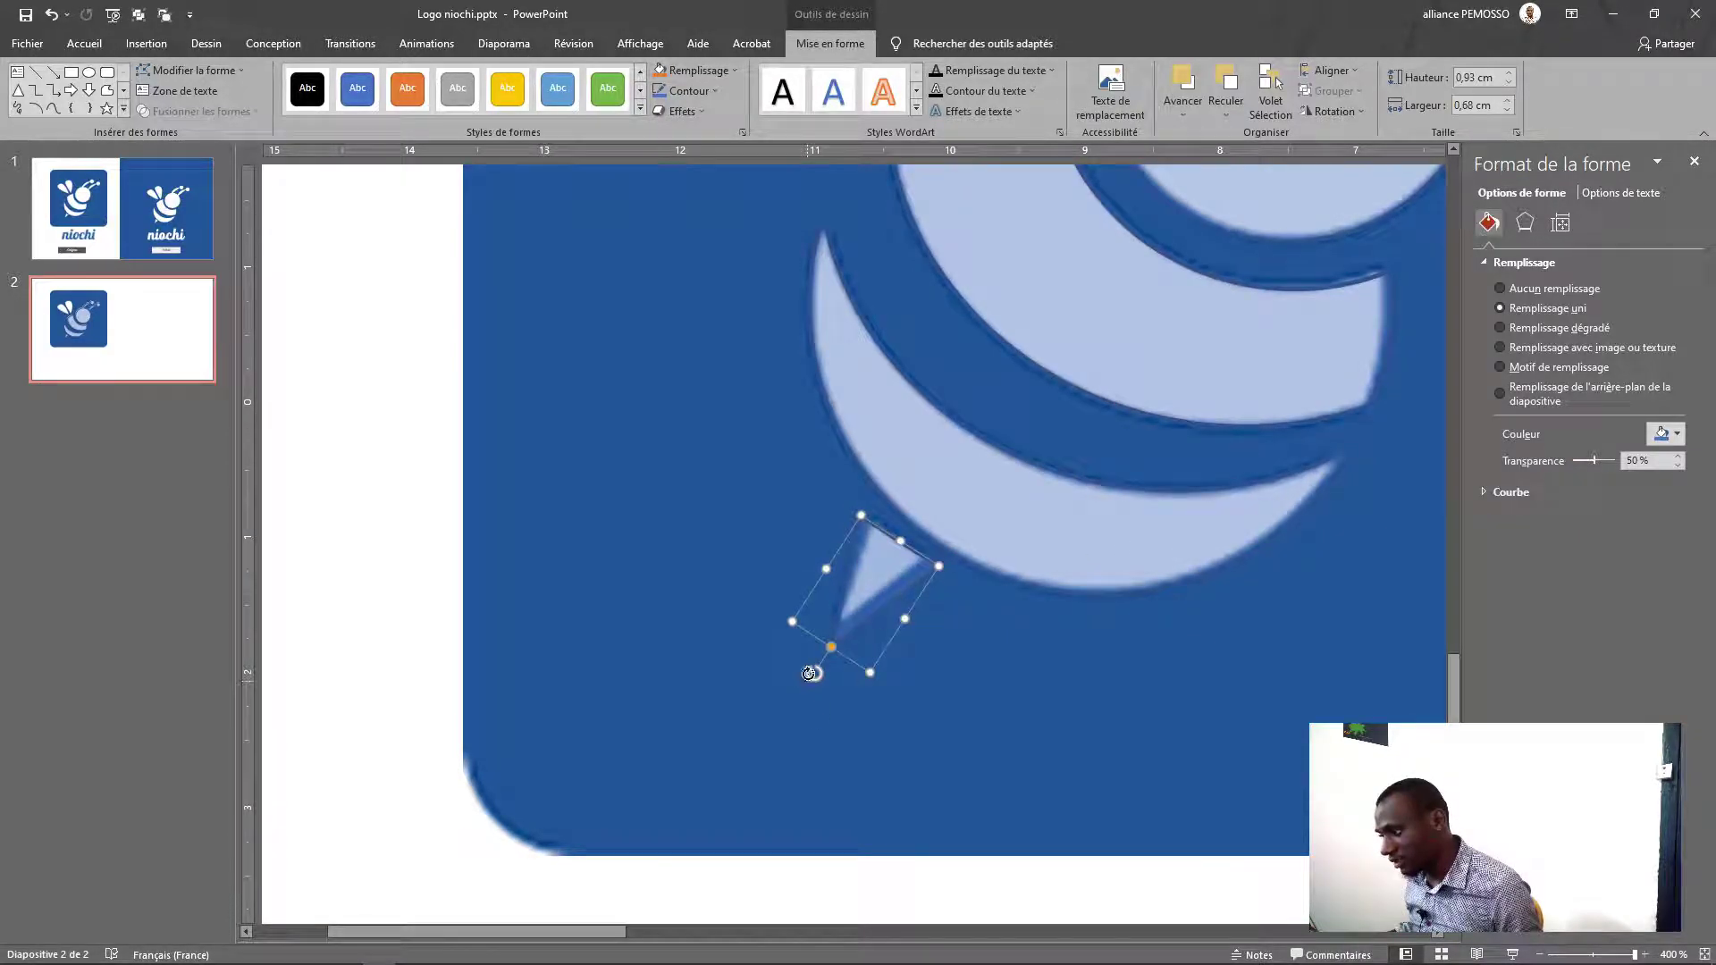
{"action": "left_click_drag", "start_coordinate": [811, 672], "coordinate": [807, 670]}
{"action": "left_click_drag", "start_coordinate": [870, 604], "coordinate": [831, 637]}
{"action": "key", "text": "Escape"}
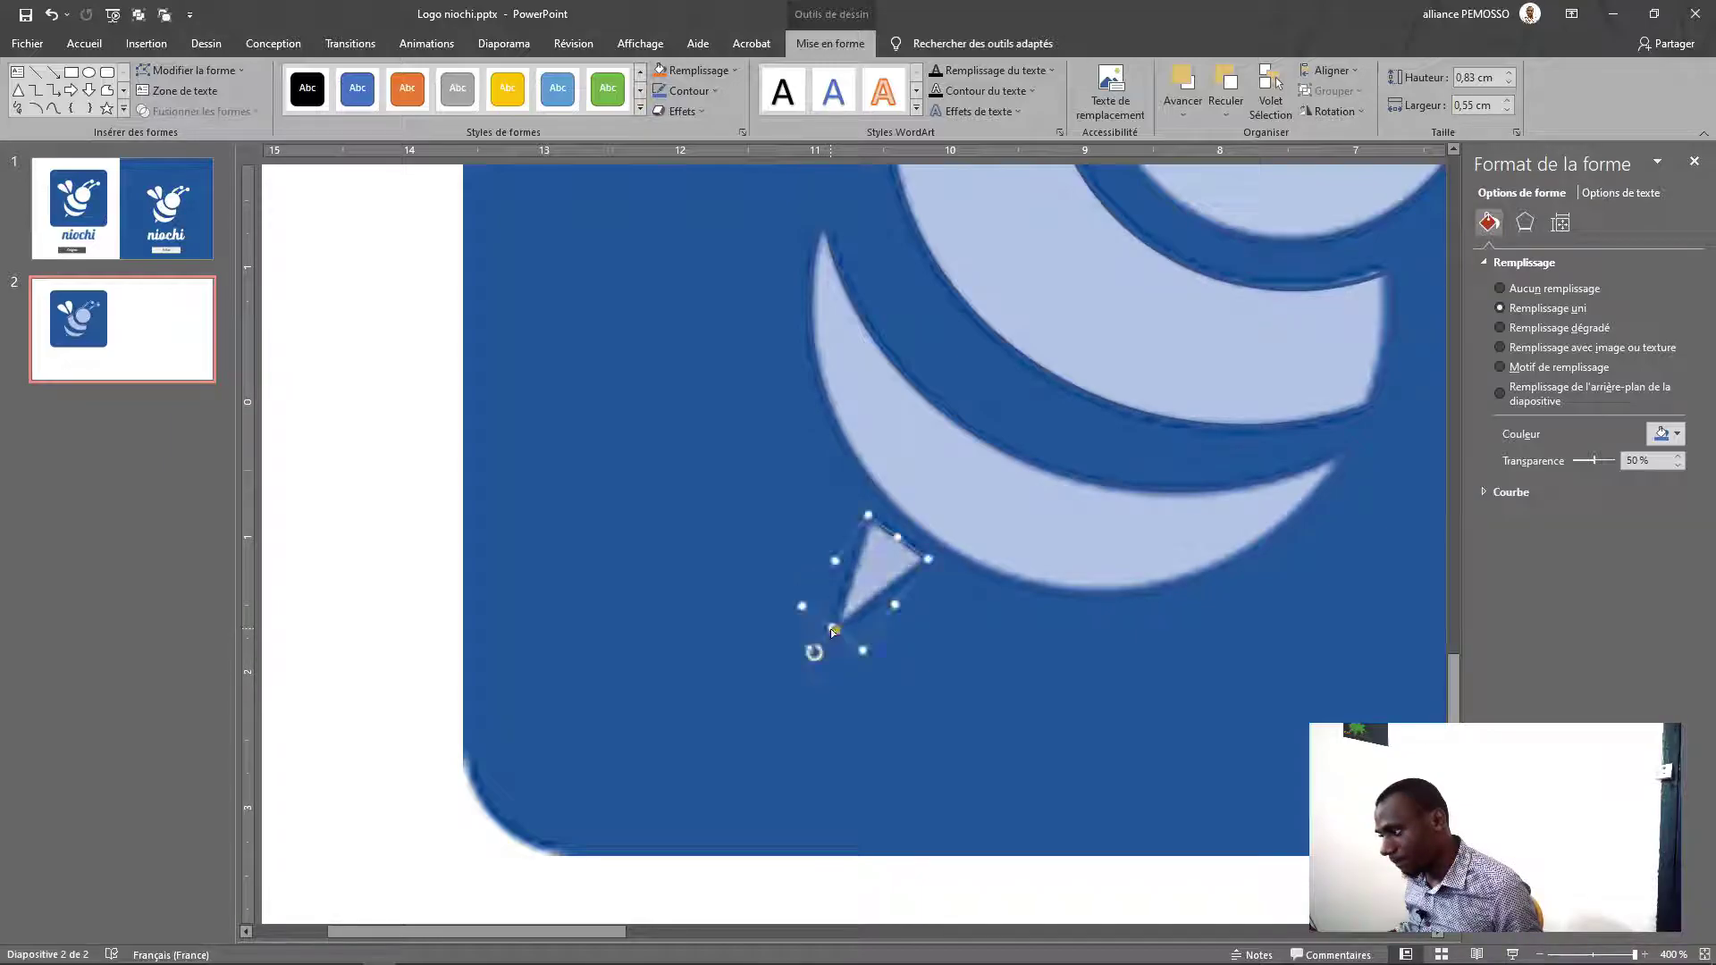
{"action": "scroll", "coordinate": [917, 550], "scroll_direction": "down", "scroll_amount": 3}
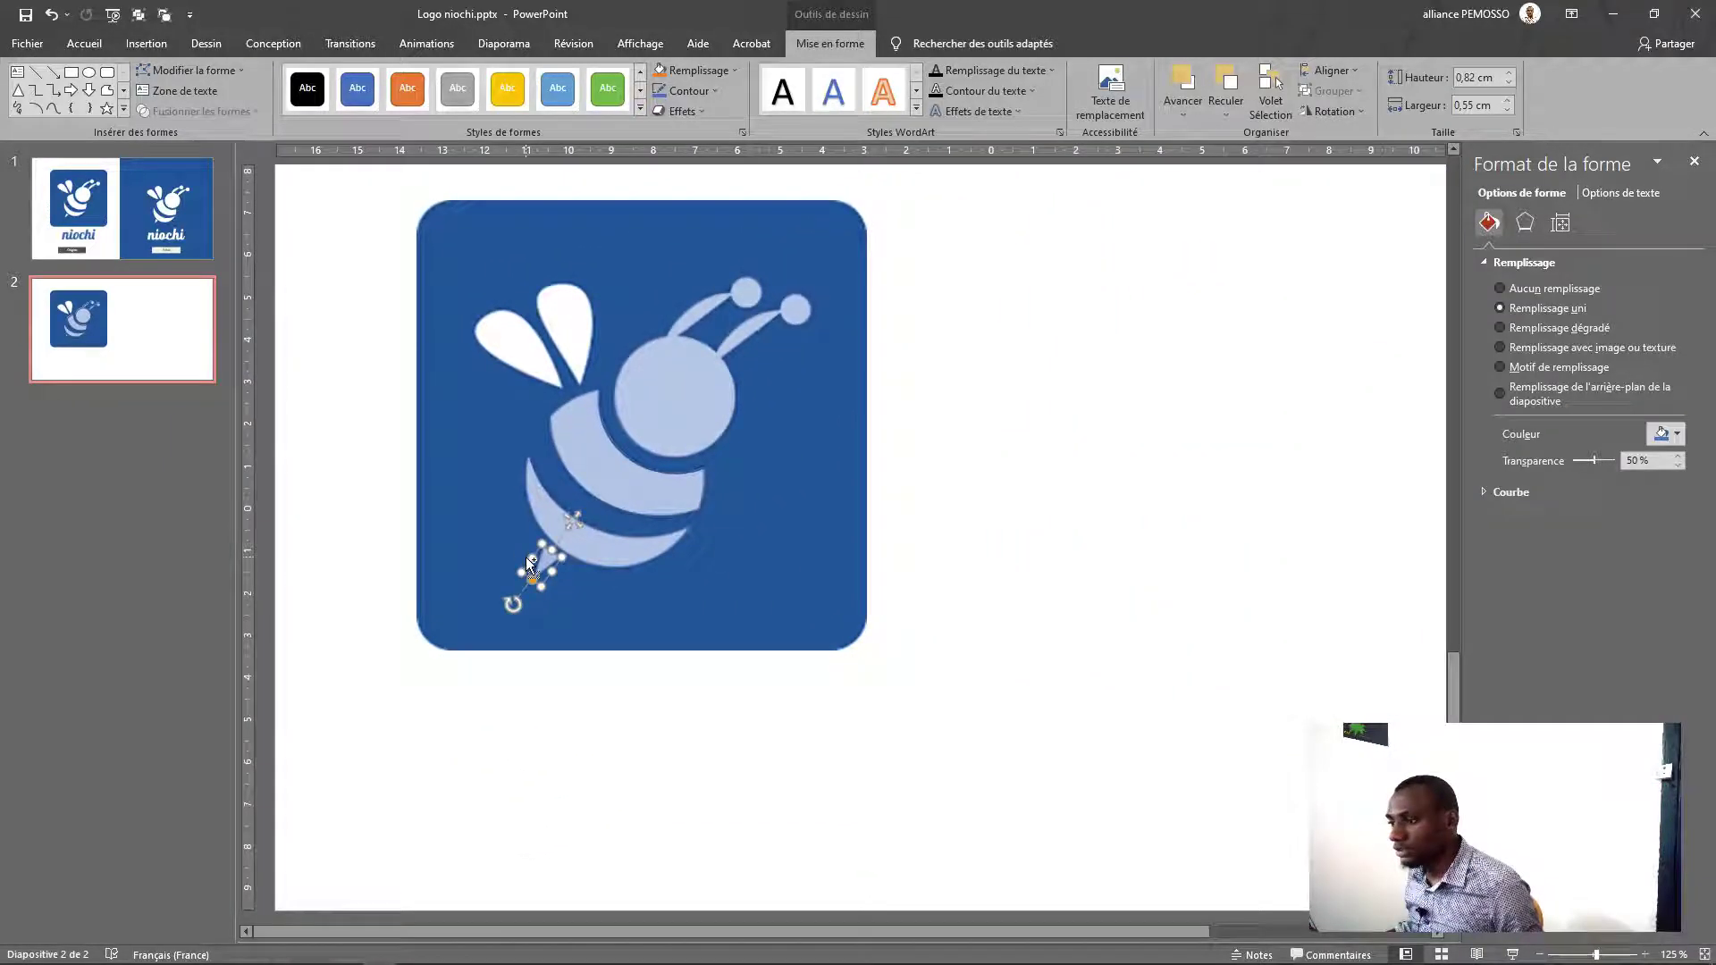
{"action": "scroll", "coordinate": [525, 555], "scroll_direction": "up", "scroll_amount": 2}
{"action": "scroll", "coordinate": [822, 416], "scroll_direction": "up", "scroll_amount": 2}
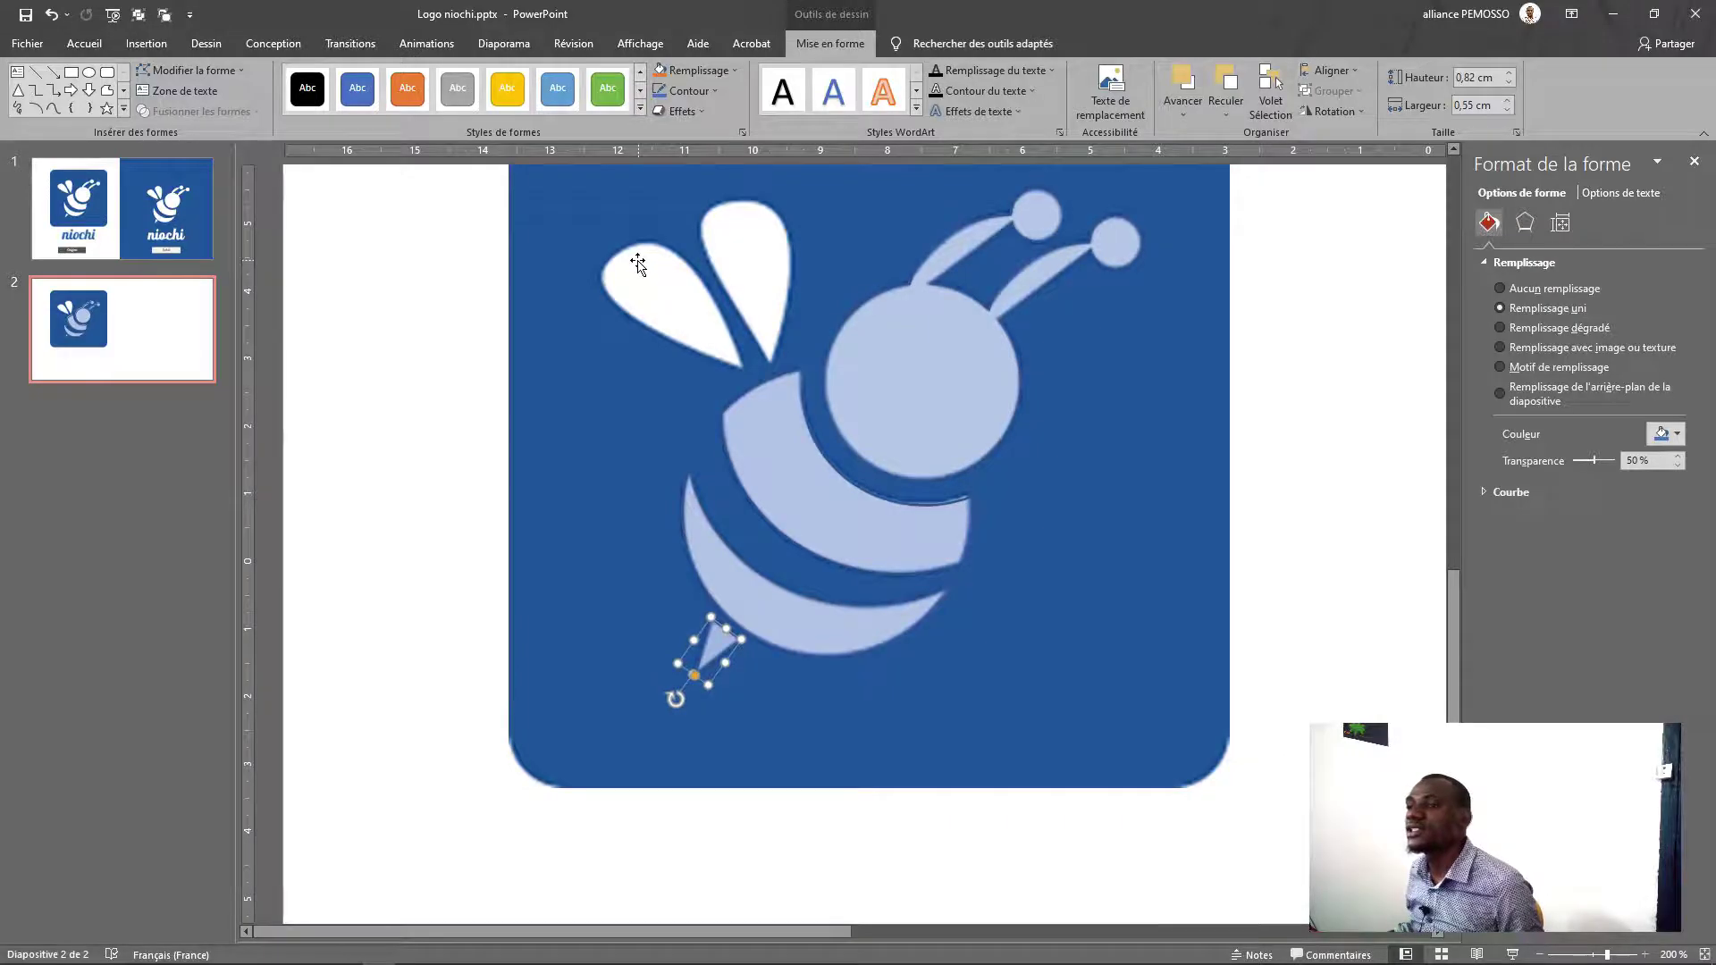
Duplicate the stinger triangle onto the outer wing of the reference, turn its tip toward the body and enlarge it to about 2.29 by 1.4 cm
{"action": "left_click_drag", "start_coordinate": [726, 652], "coordinate": [699, 303]}
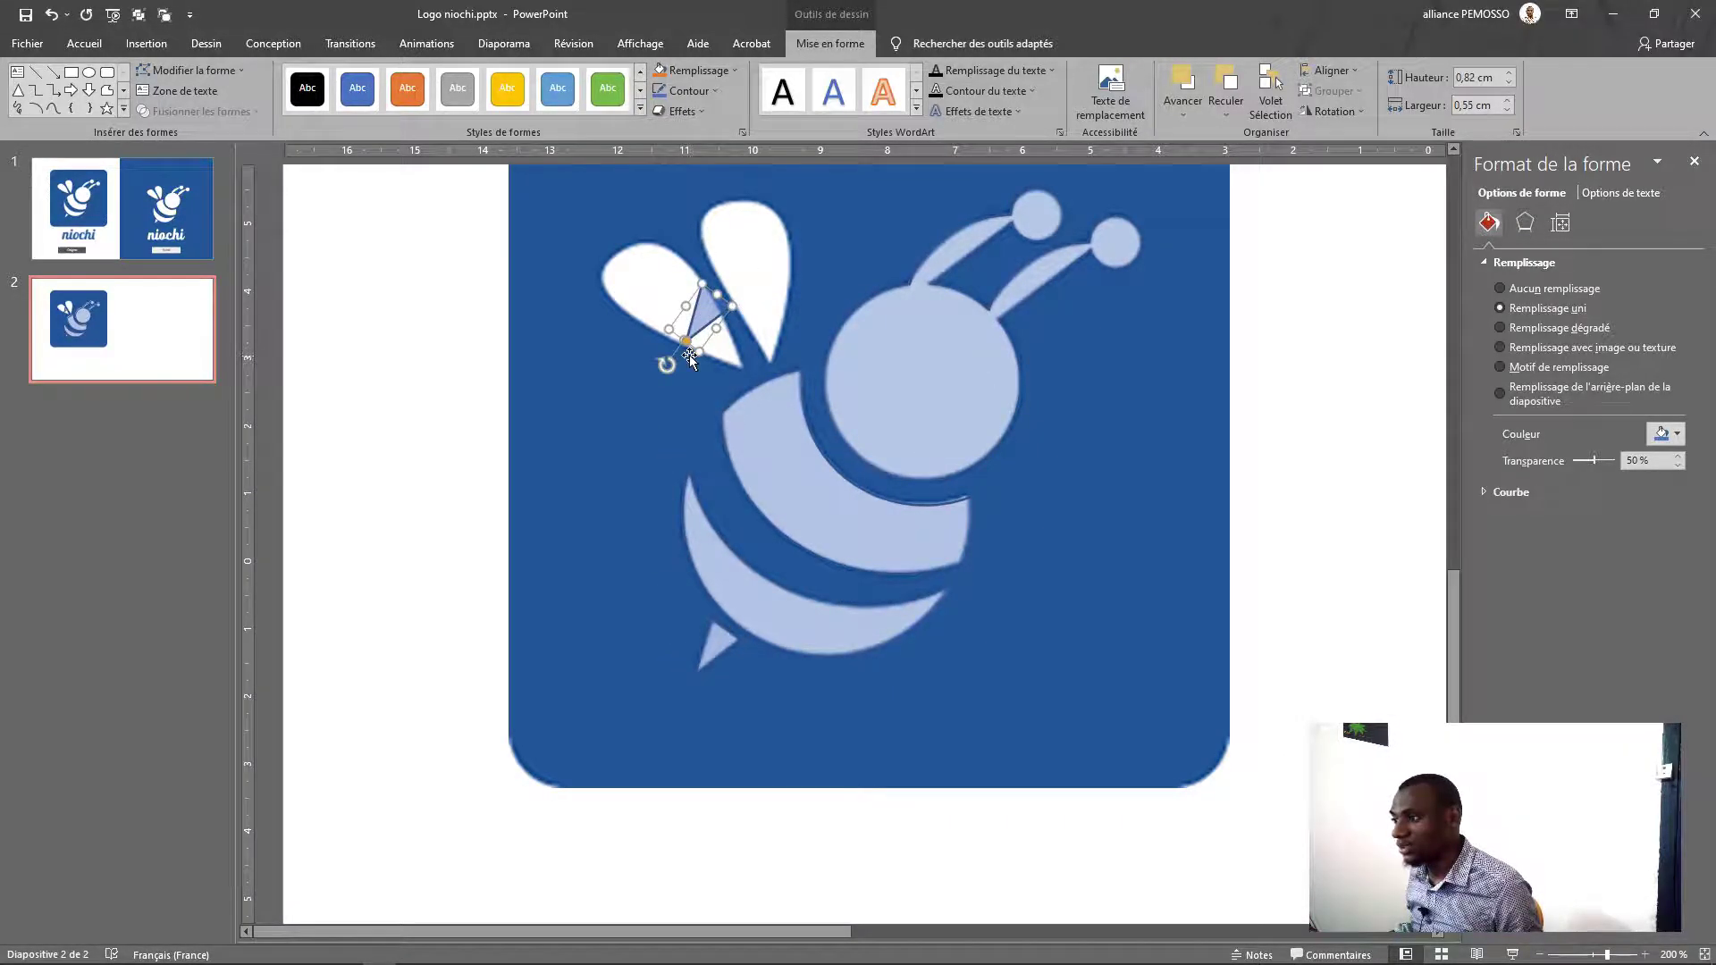
{"action": "left_click_drag", "start_coordinate": [667, 365], "coordinate": [747, 385]}
{"action": "left_click_drag", "start_coordinate": [666, 306], "coordinate": [597, 283]}
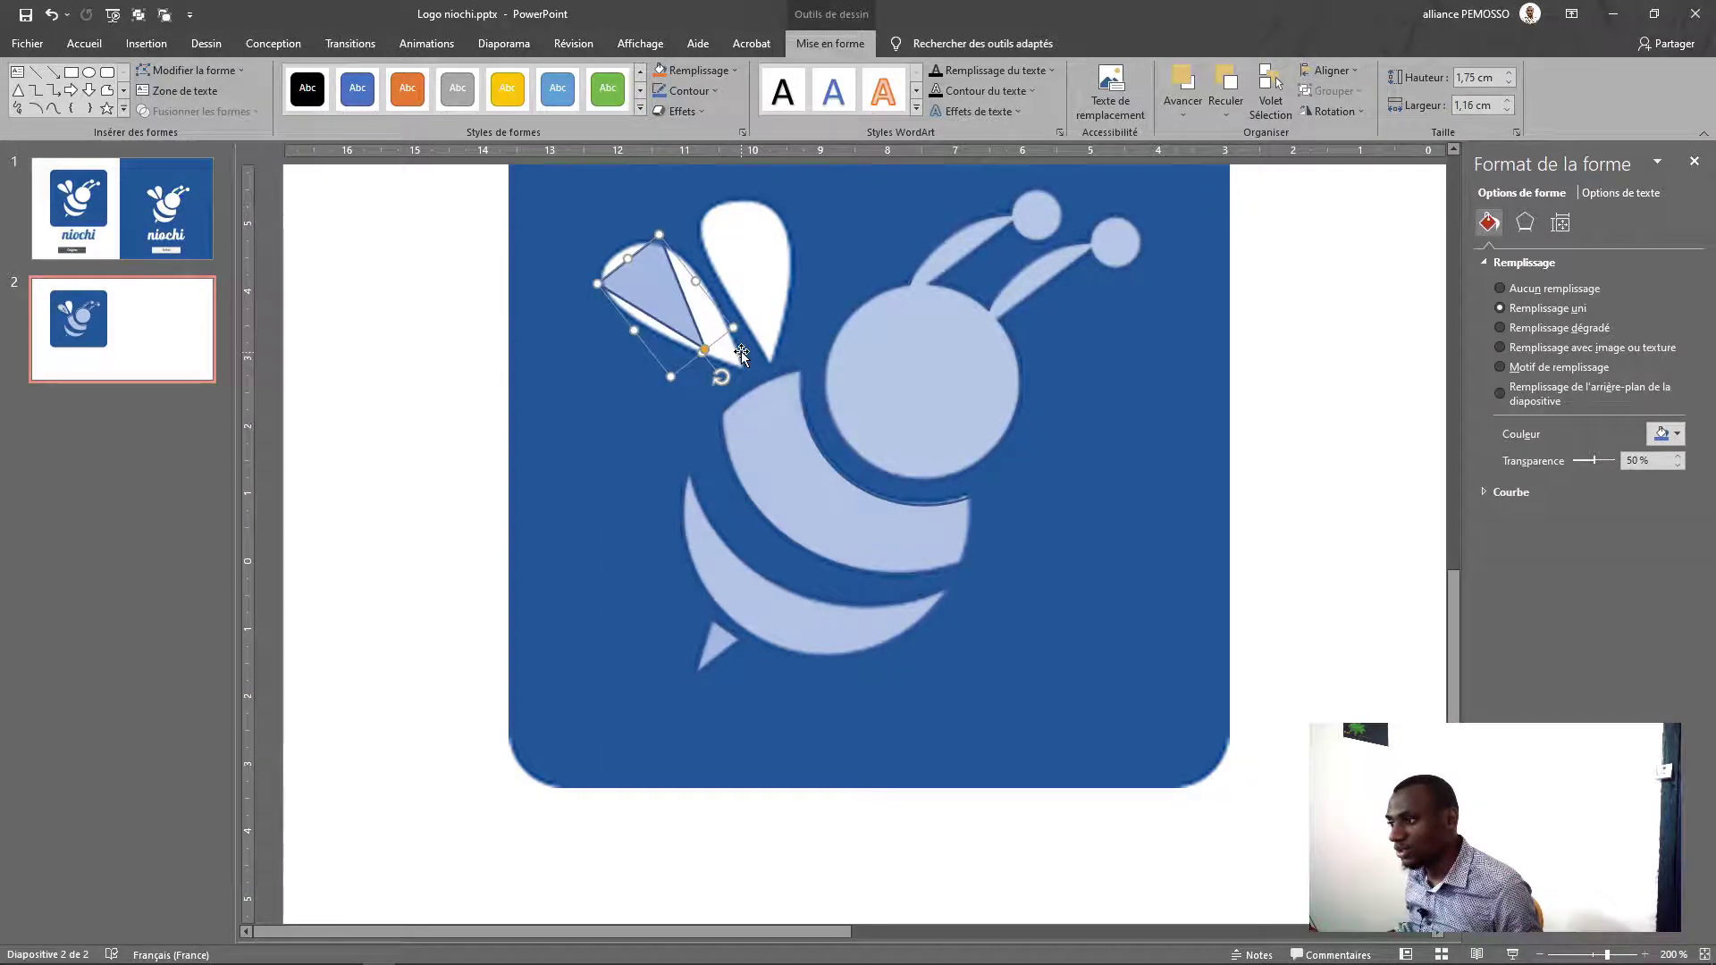
{"action": "left_click_drag", "start_coordinate": [735, 331], "coordinate": [768, 348]}
{"action": "scroll", "coordinate": [707, 320], "scroll_direction": "up", "scroll_amount": 4}
{"action": "left_click_drag", "start_coordinate": [814, 430], "coordinate": [816, 432]}
Edit the wing triangle's points and convert its two outer corners to smooth points, leaving the tip as a corner
{"action": "right_click", "coordinate": [815, 465]}
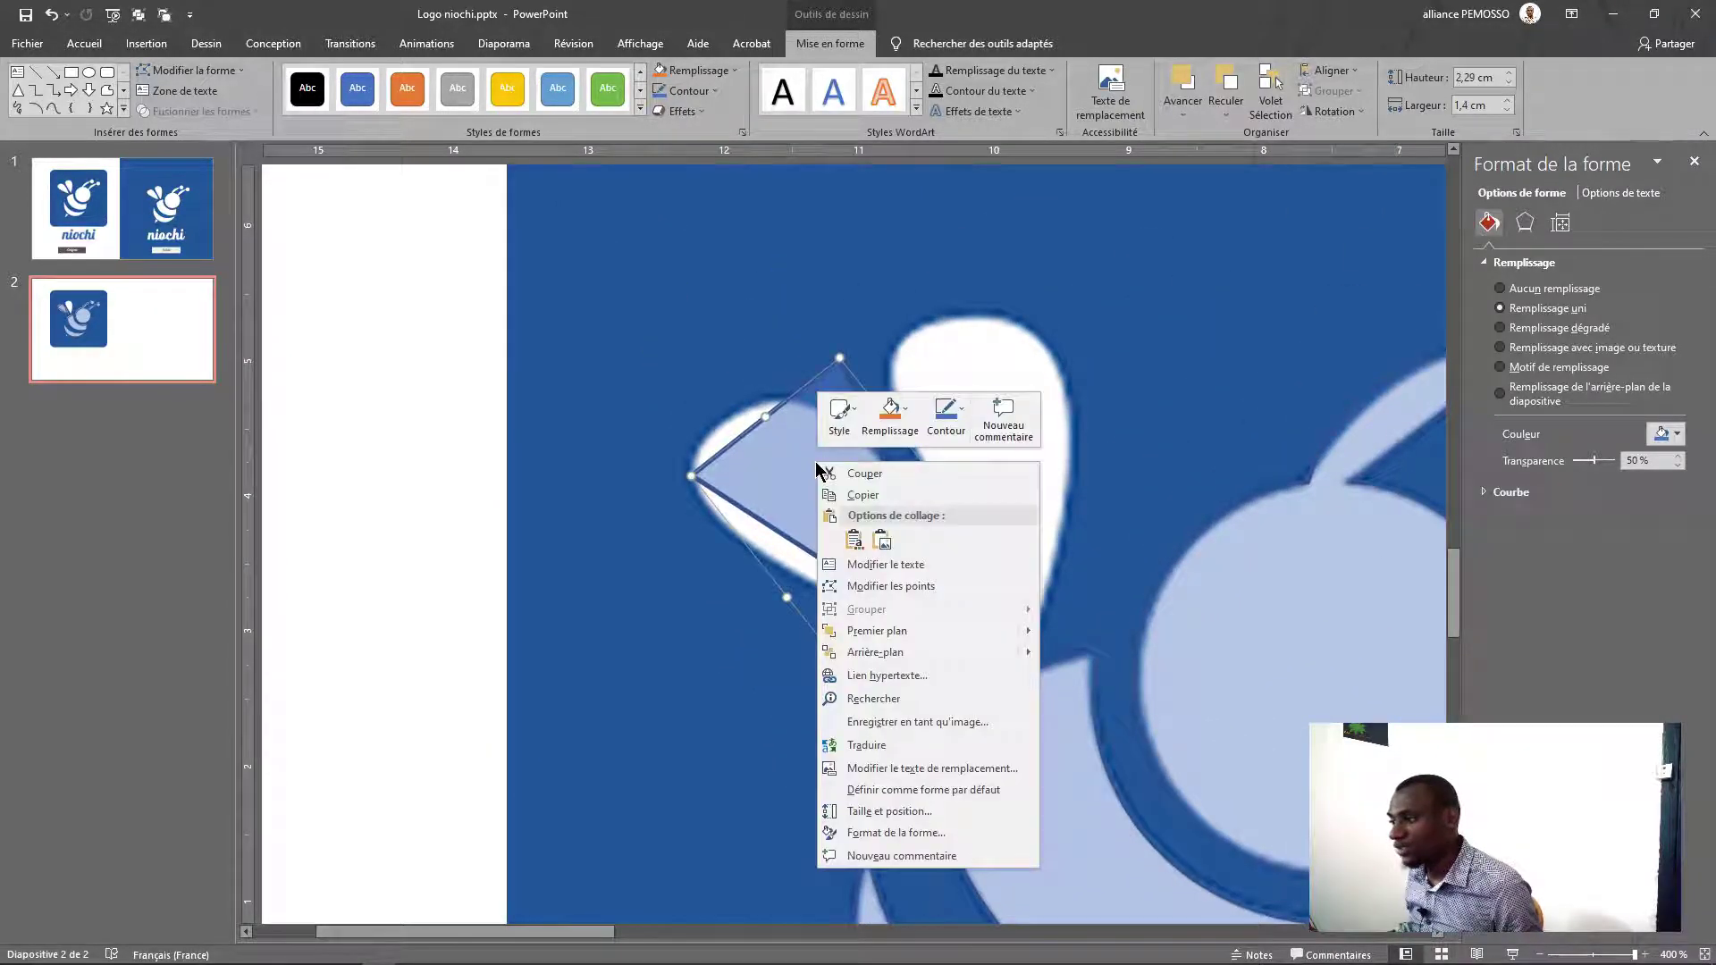
{"action": "left_click", "coordinate": [871, 586]}
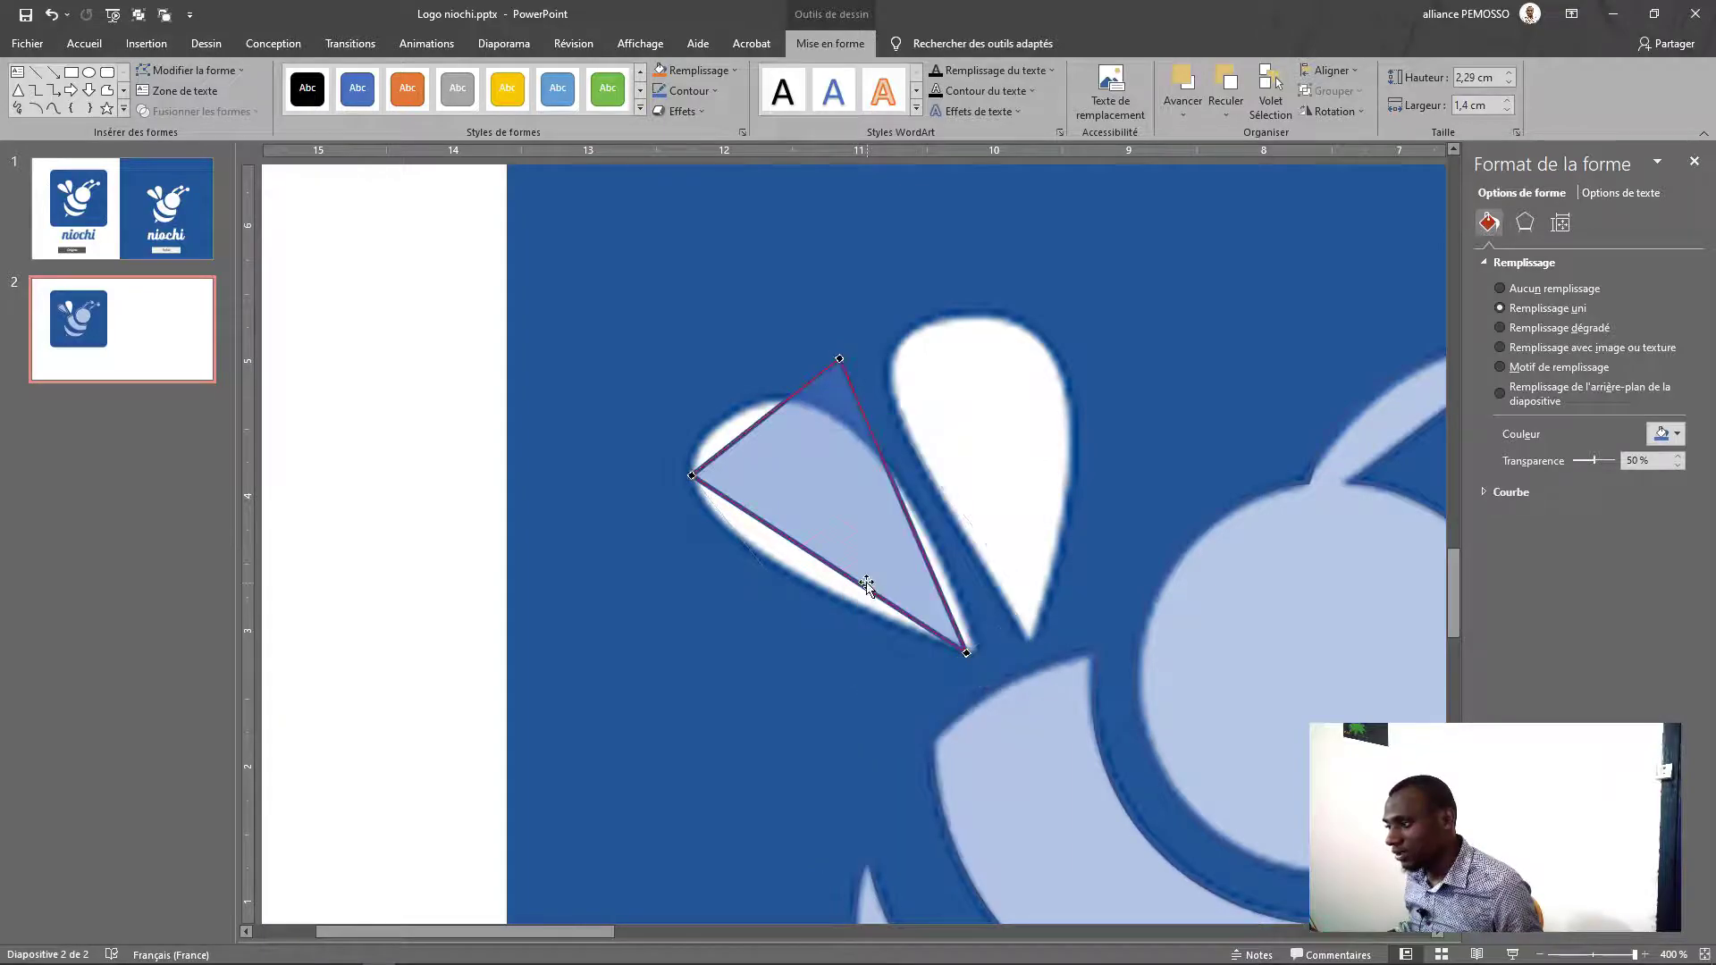
{"action": "right_click", "coordinate": [688, 474]}
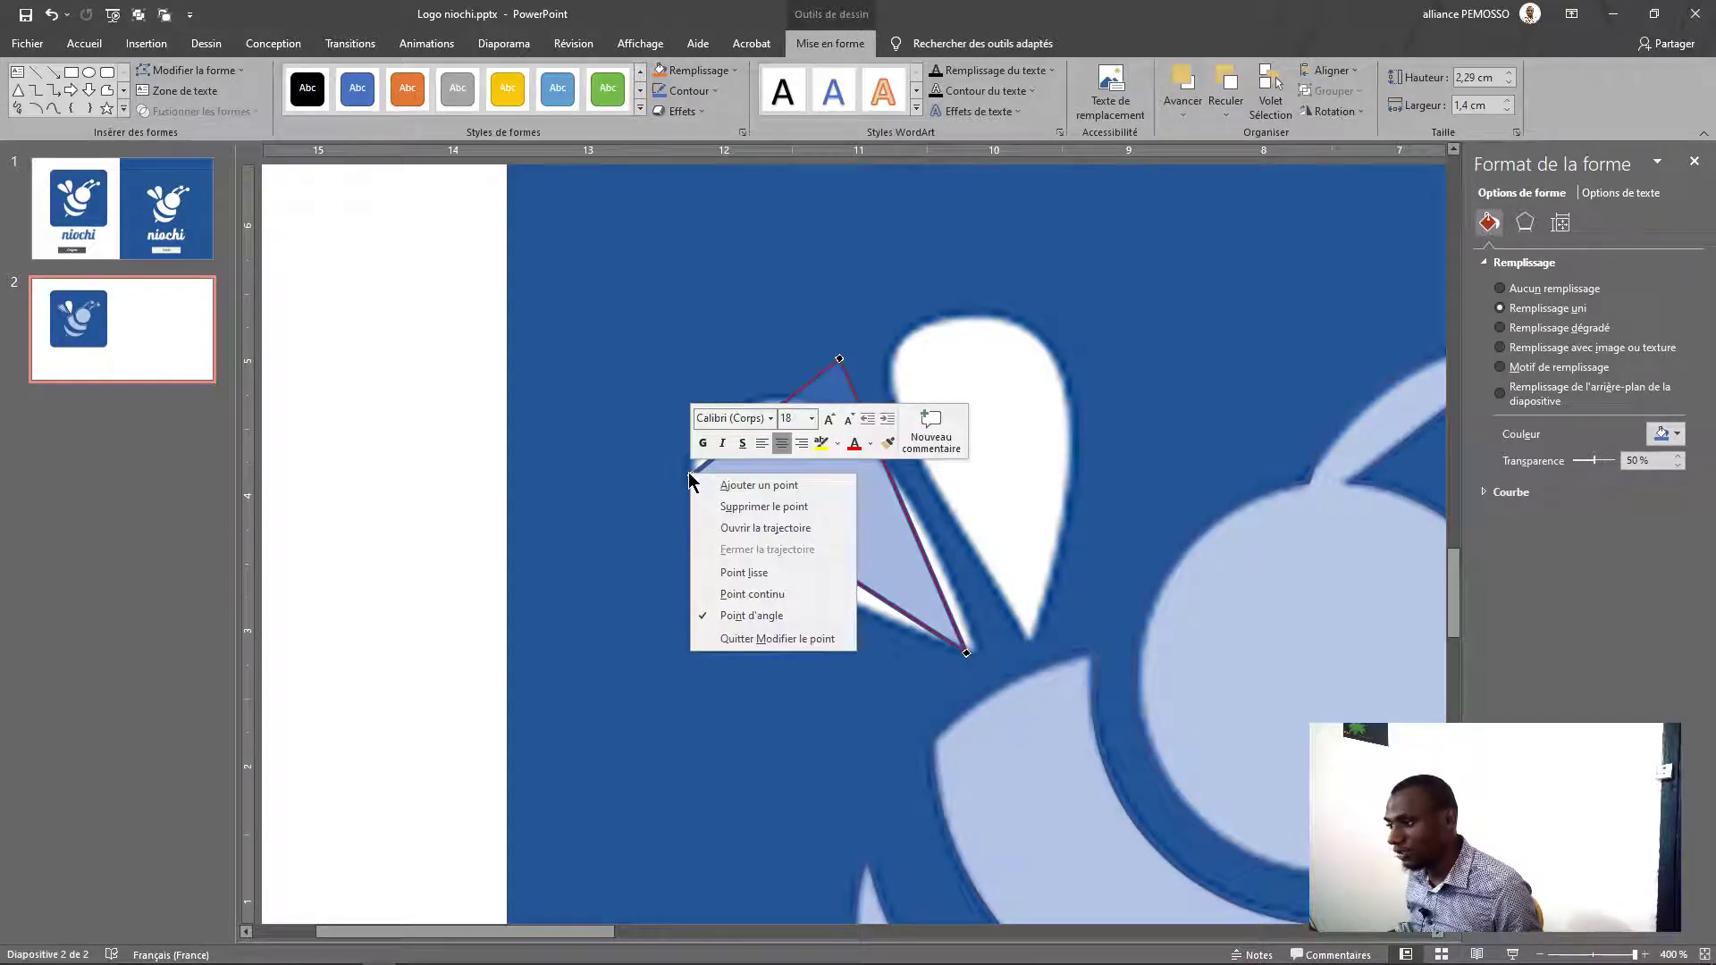
{"action": "left_click", "coordinate": [743, 572]}
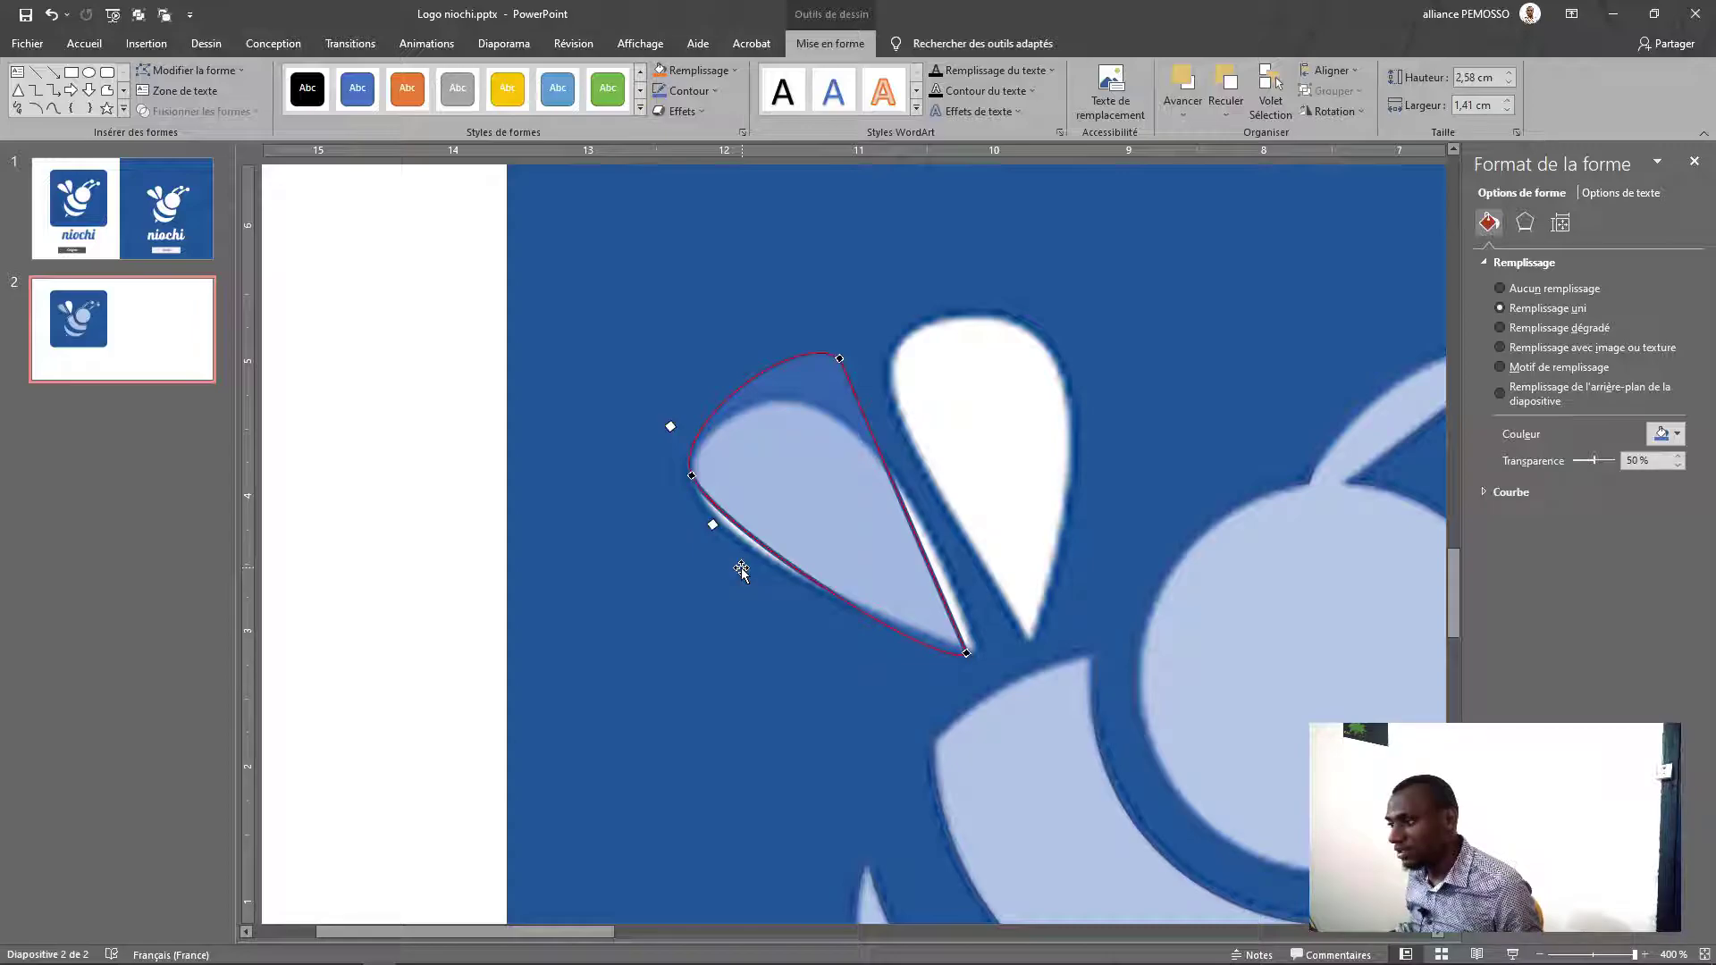
{"action": "right_click", "coordinate": [839, 355]}
{"action": "left_click", "coordinate": [896, 453]}
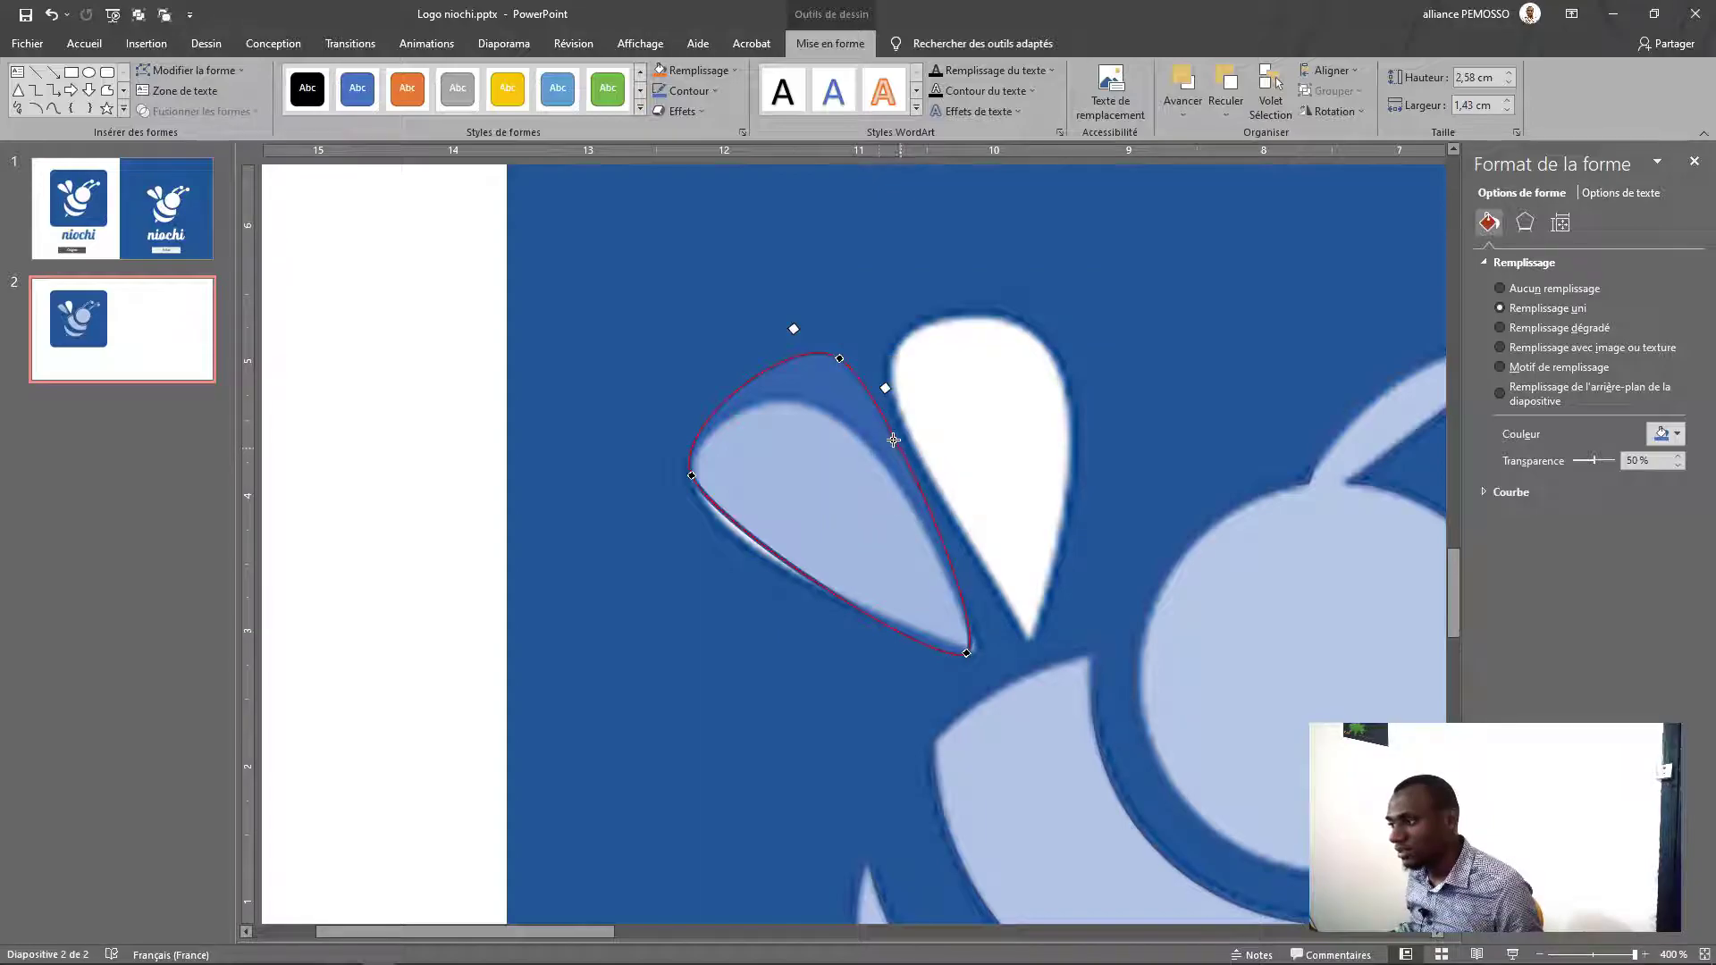
Move the wing's two rounded points onto the reference outline and adjust the upper point's handle to follow the inner edge
{"action": "left_click_drag", "start_coordinate": [840, 357], "coordinate": [825, 406]}
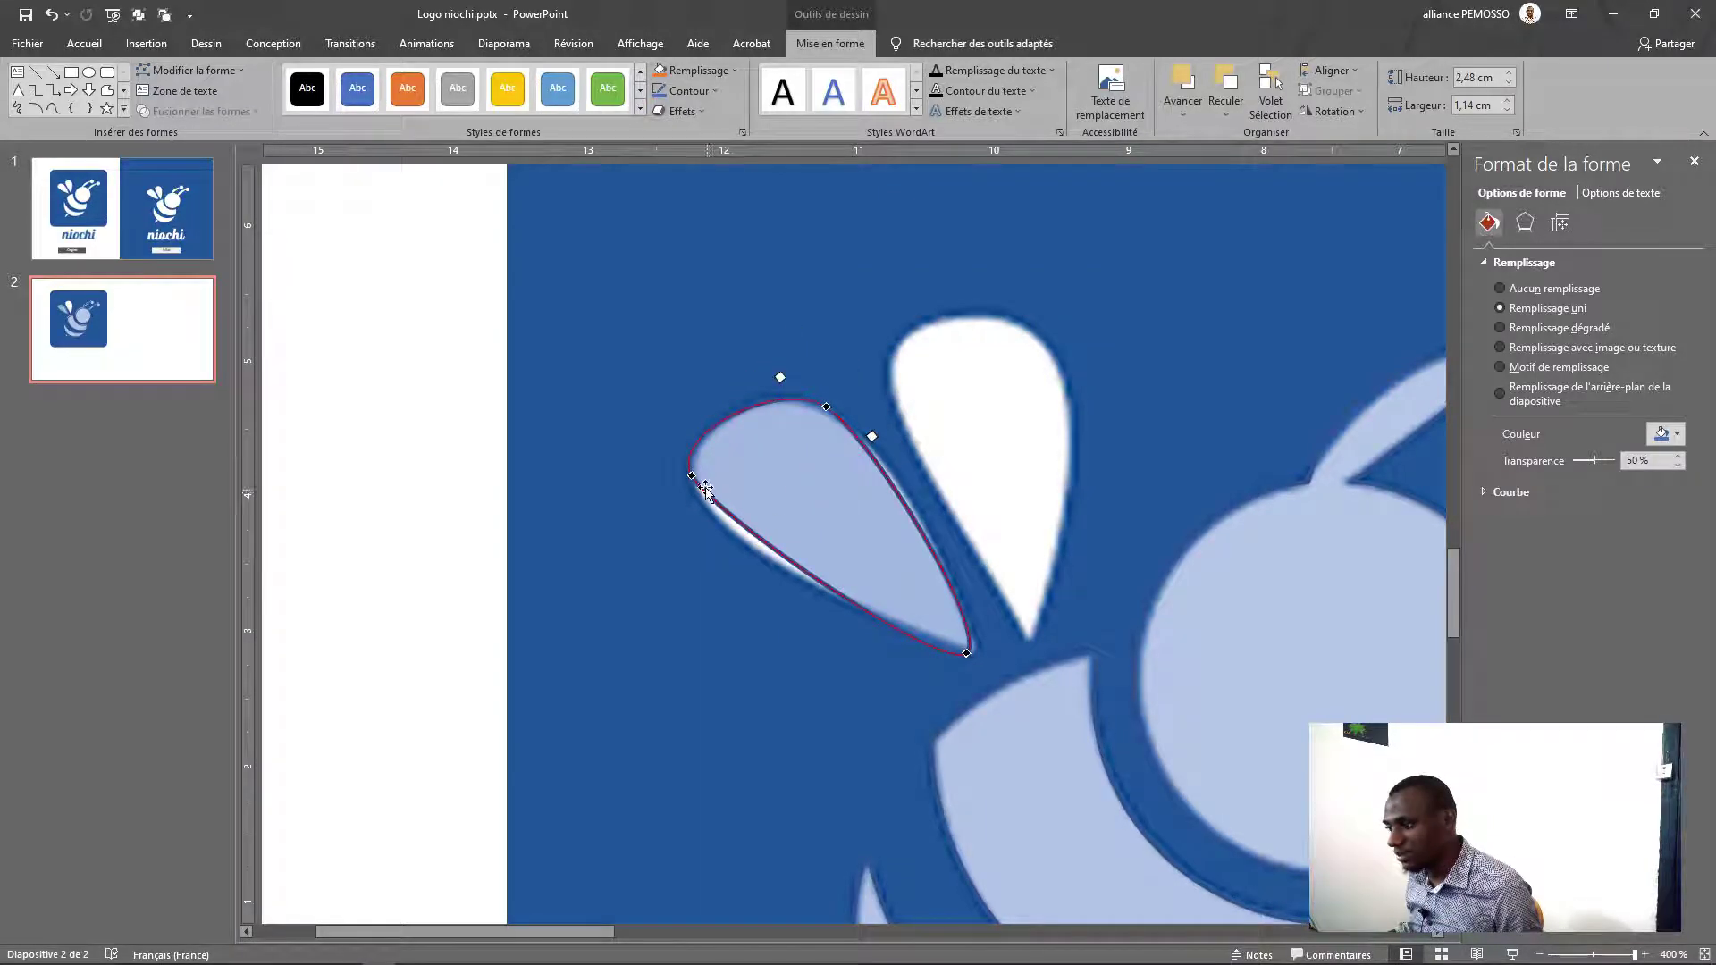
{"action": "left_click_drag", "start_coordinate": [692, 475], "coordinate": [702, 497]}
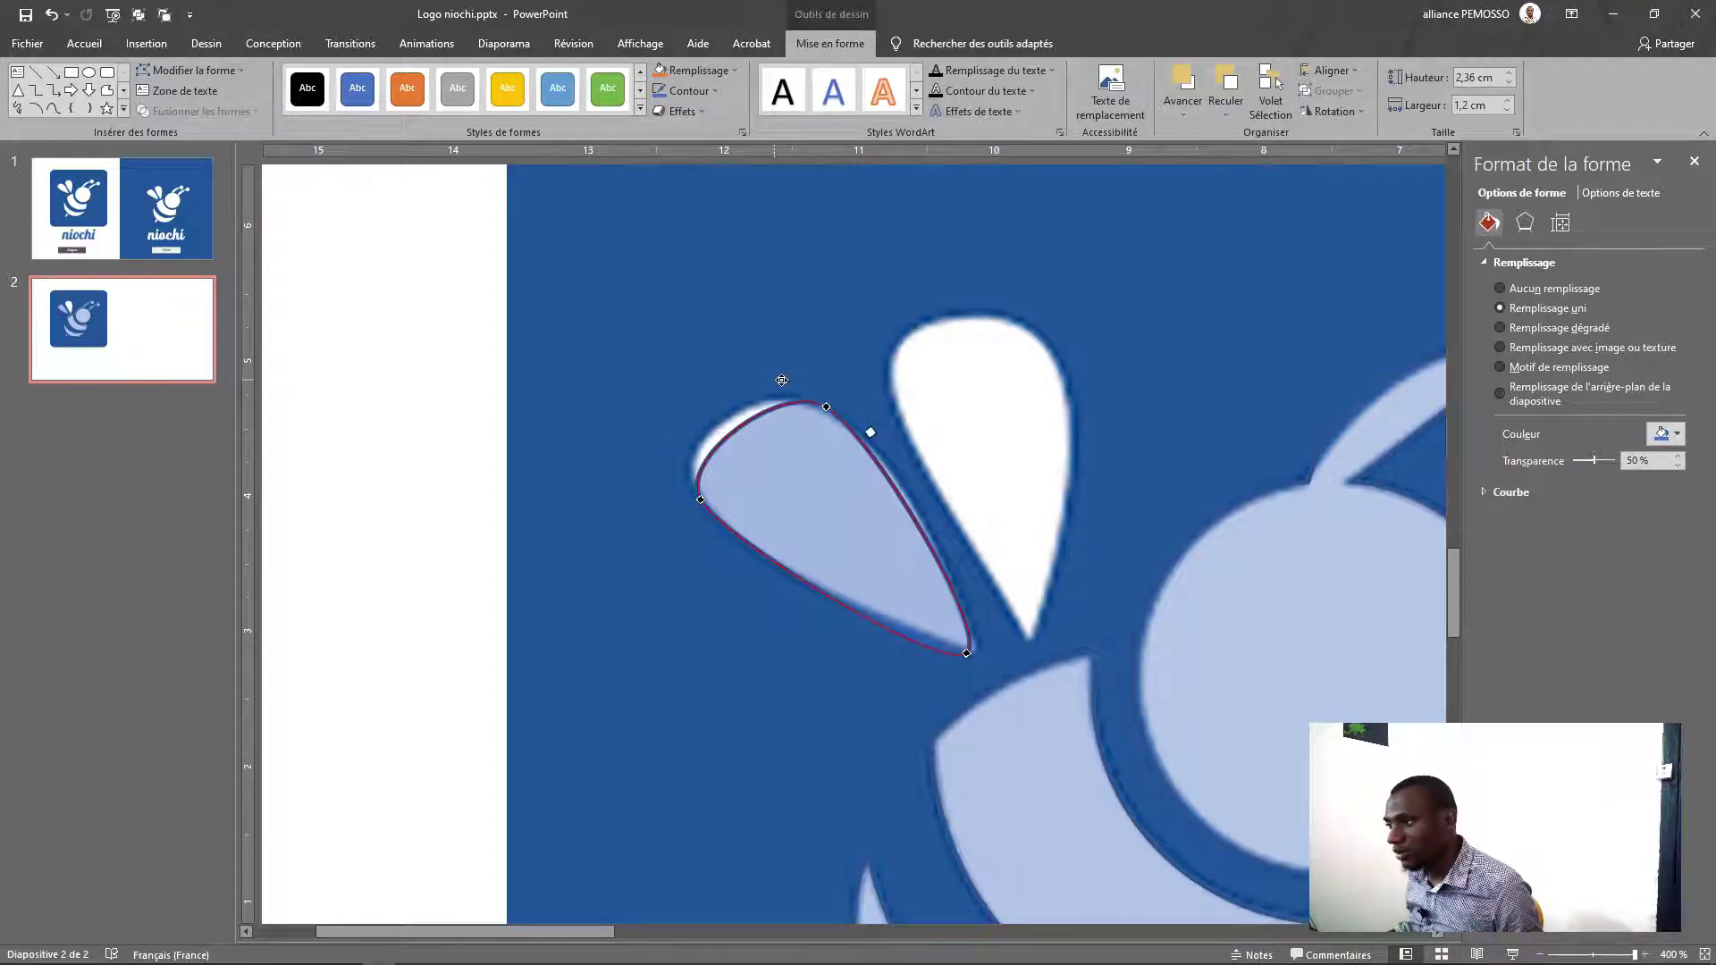
{"action": "left_click_drag", "start_coordinate": [870, 433], "coordinate": [920, 449]}
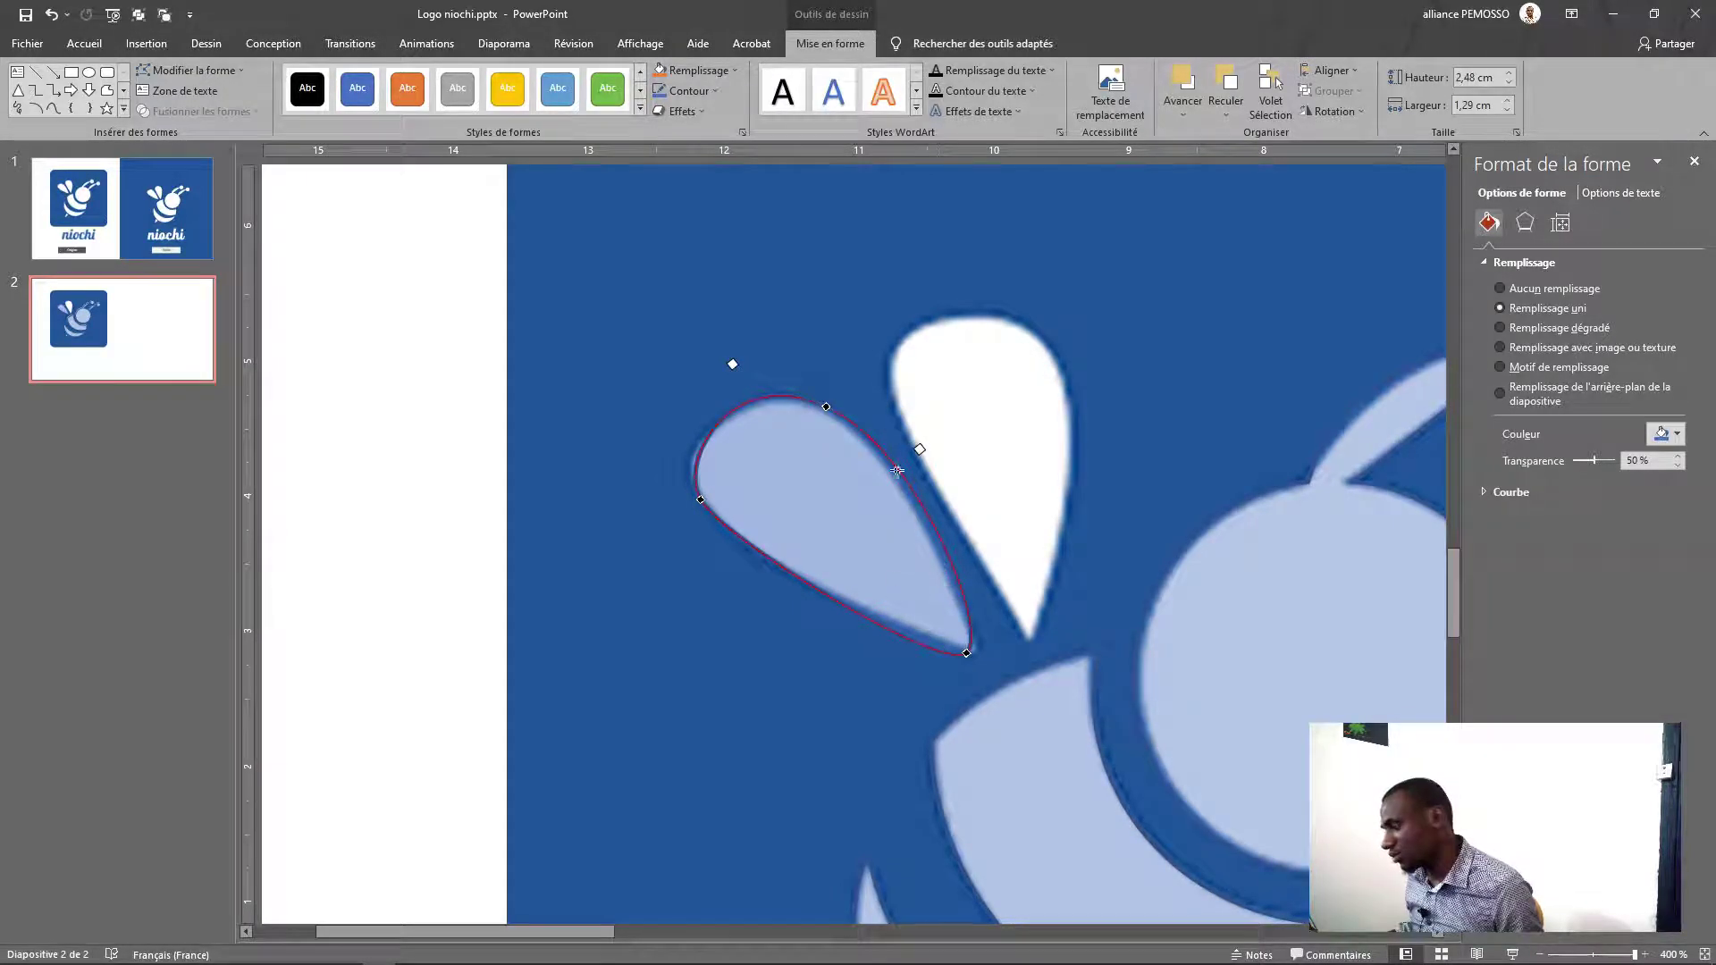
{"action": "key", "text": "alt"}
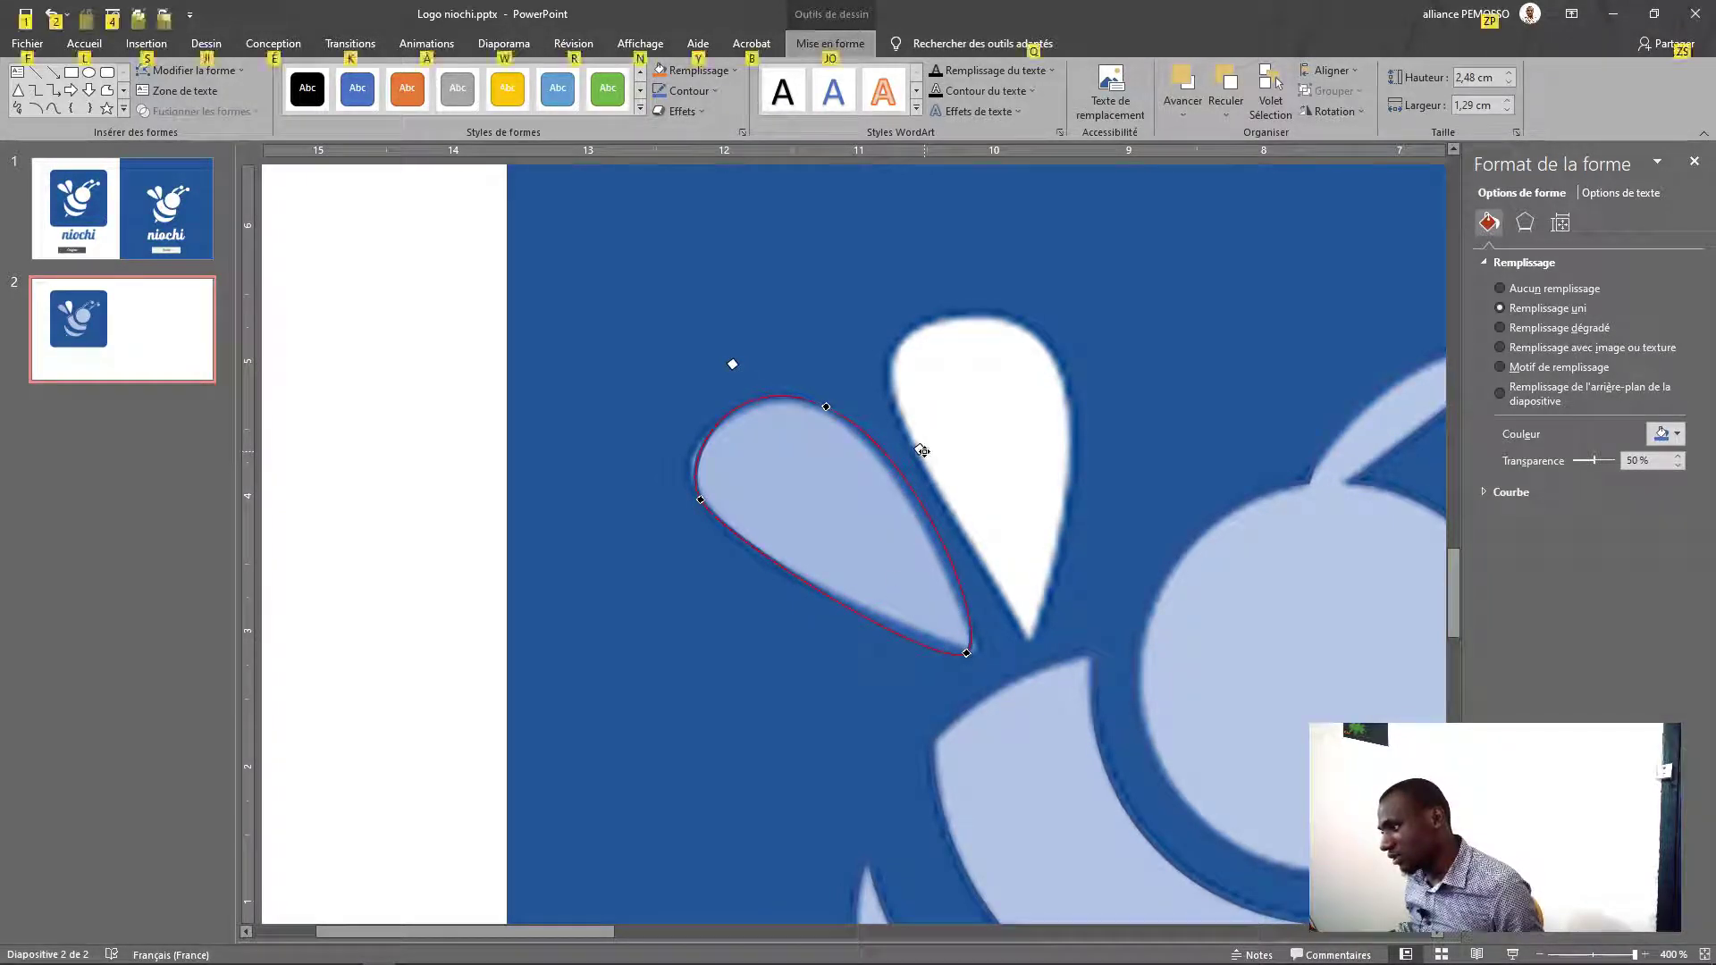
{"action": "left_click_drag", "start_coordinate": [922, 451], "coordinate": [912, 467]}
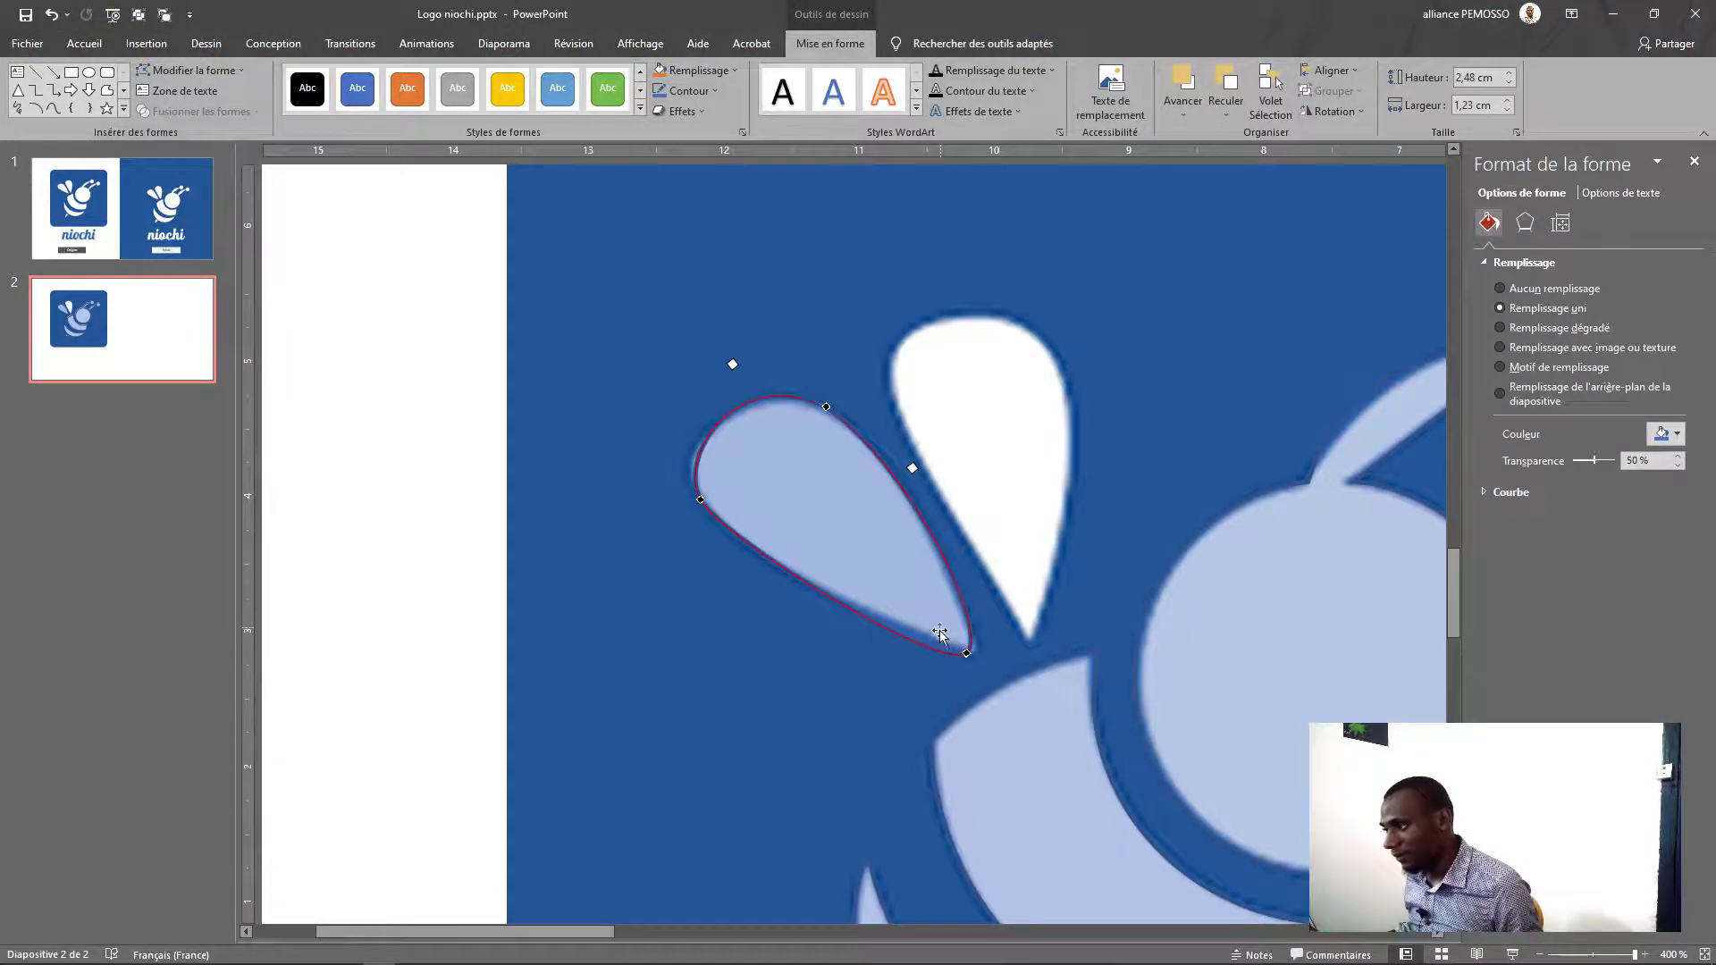
Refine the outer wing's lower curve and tip to match the reference, bringing the shape to about 2.52 by 1.22 cm
{"action": "left_click_drag", "start_coordinate": [698, 498], "coordinate": [688, 447]}
{"action": "left_click_drag", "start_coordinate": [718, 529], "coordinate": [726, 552]}
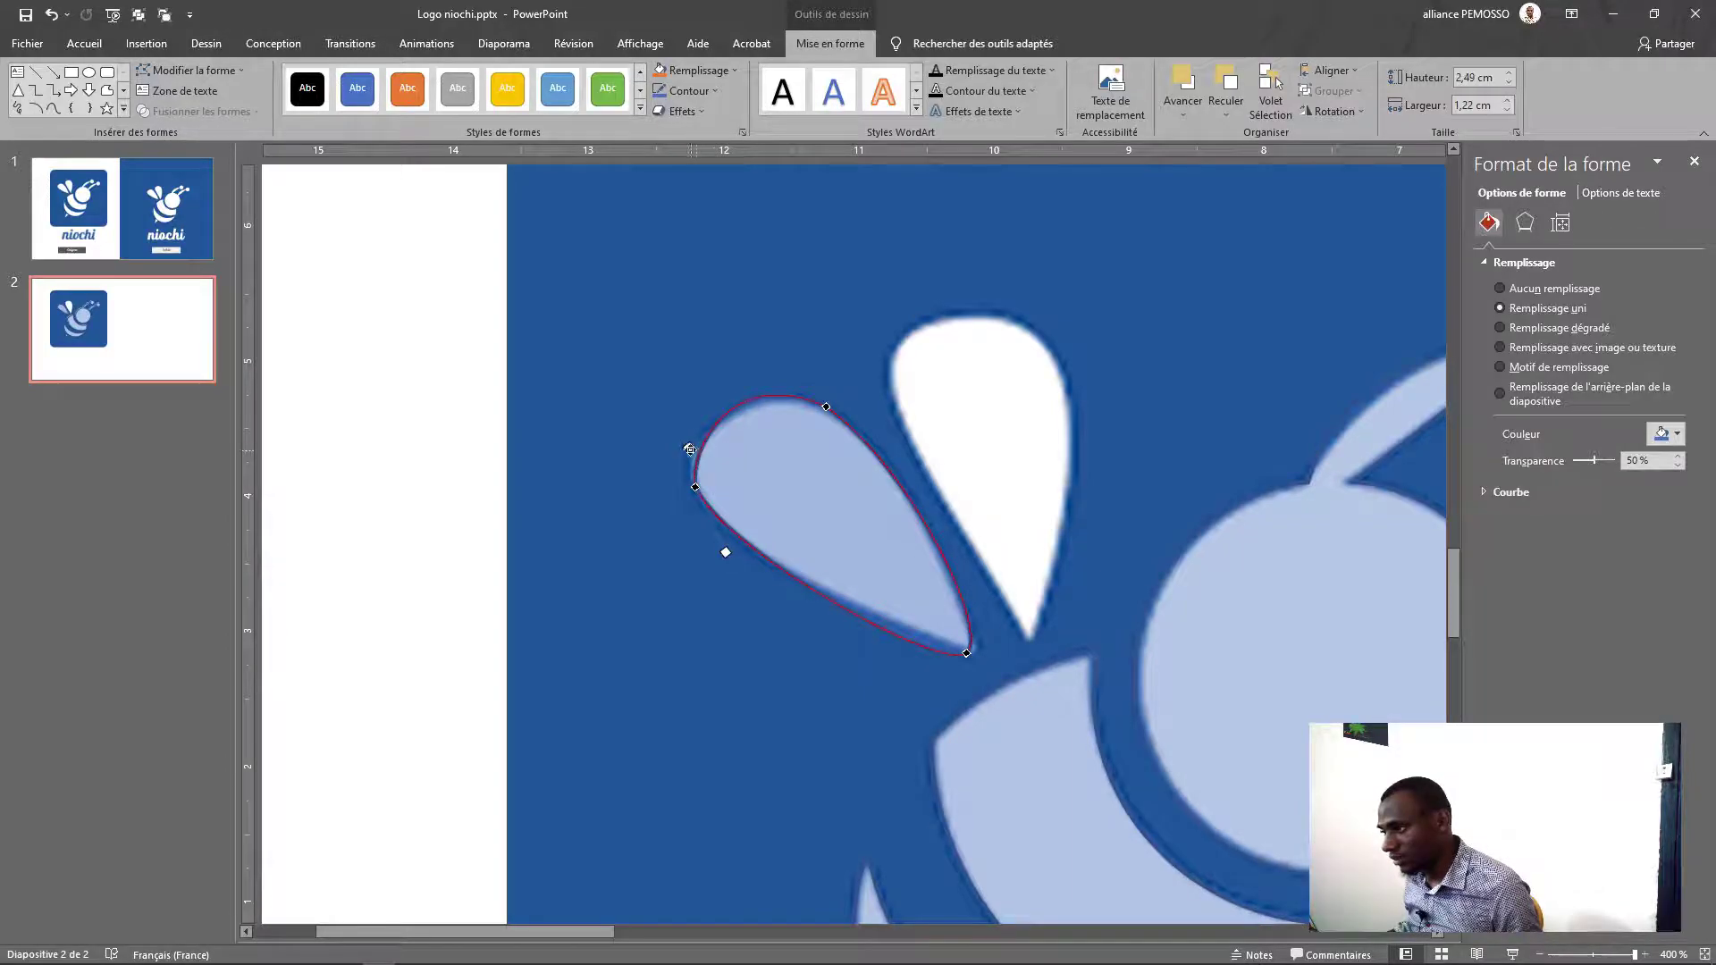
{"action": "left_click_drag", "start_coordinate": [688, 447], "coordinate": [675, 458]}
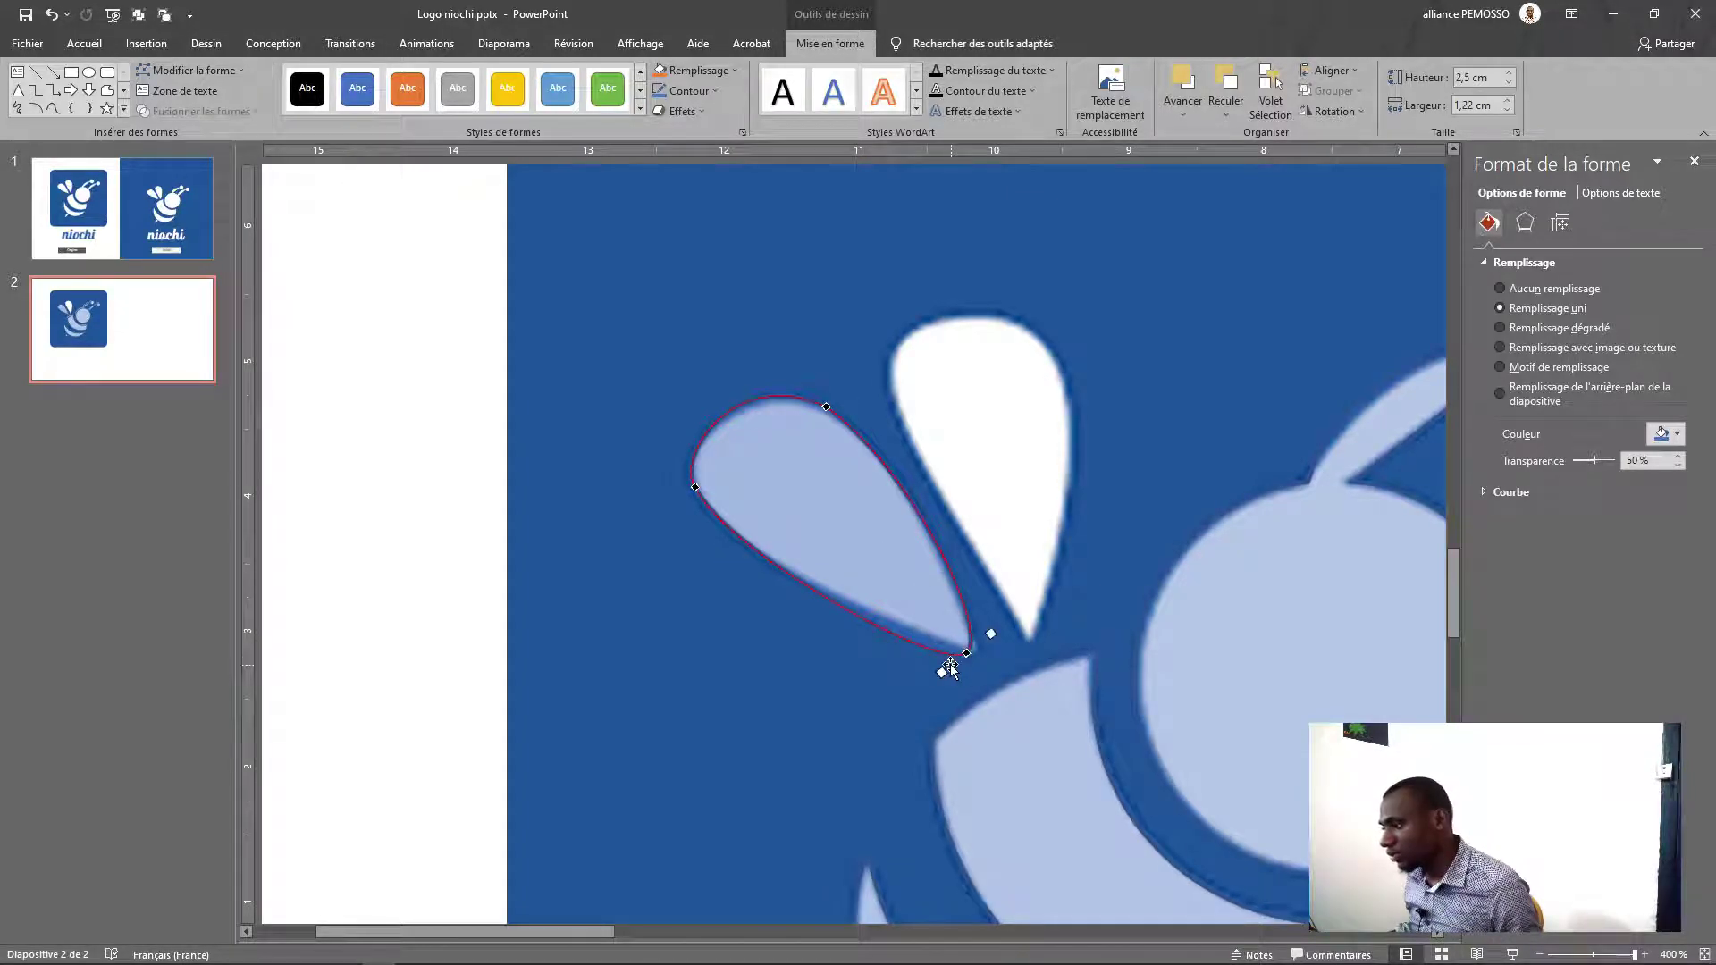
{"action": "left_click_drag", "start_coordinate": [941, 672], "coordinate": [944, 664]}
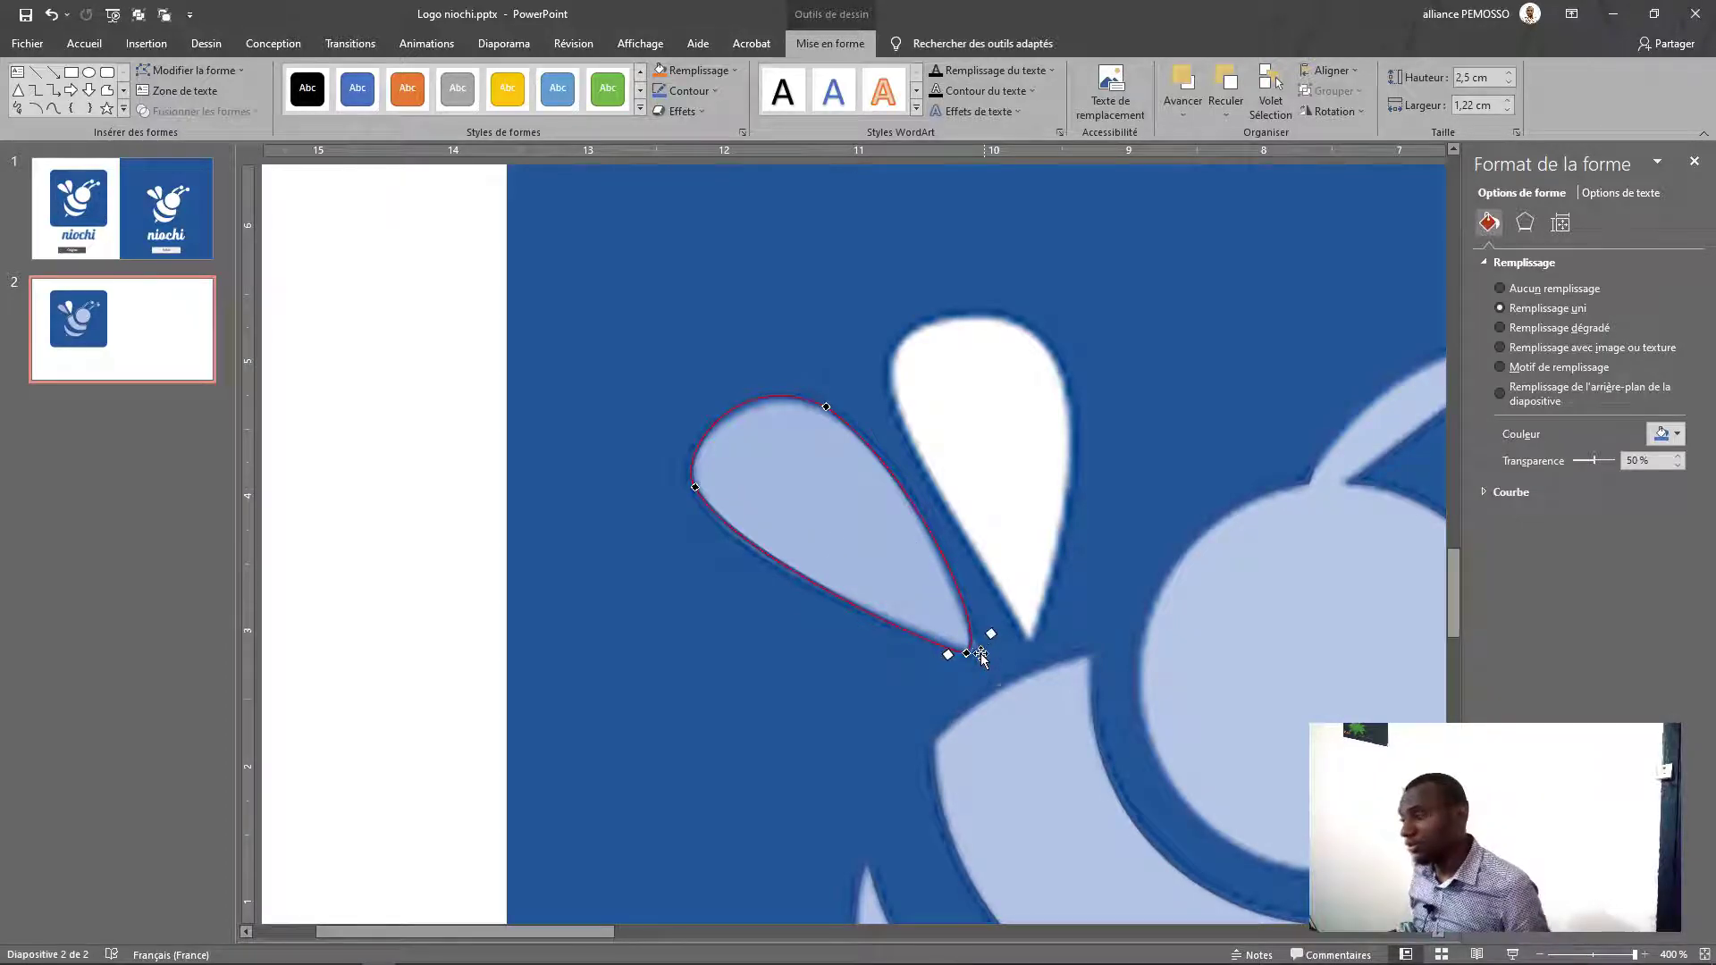
{"action": "left_click_drag", "start_coordinate": [967, 653], "coordinate": [970, 654]}
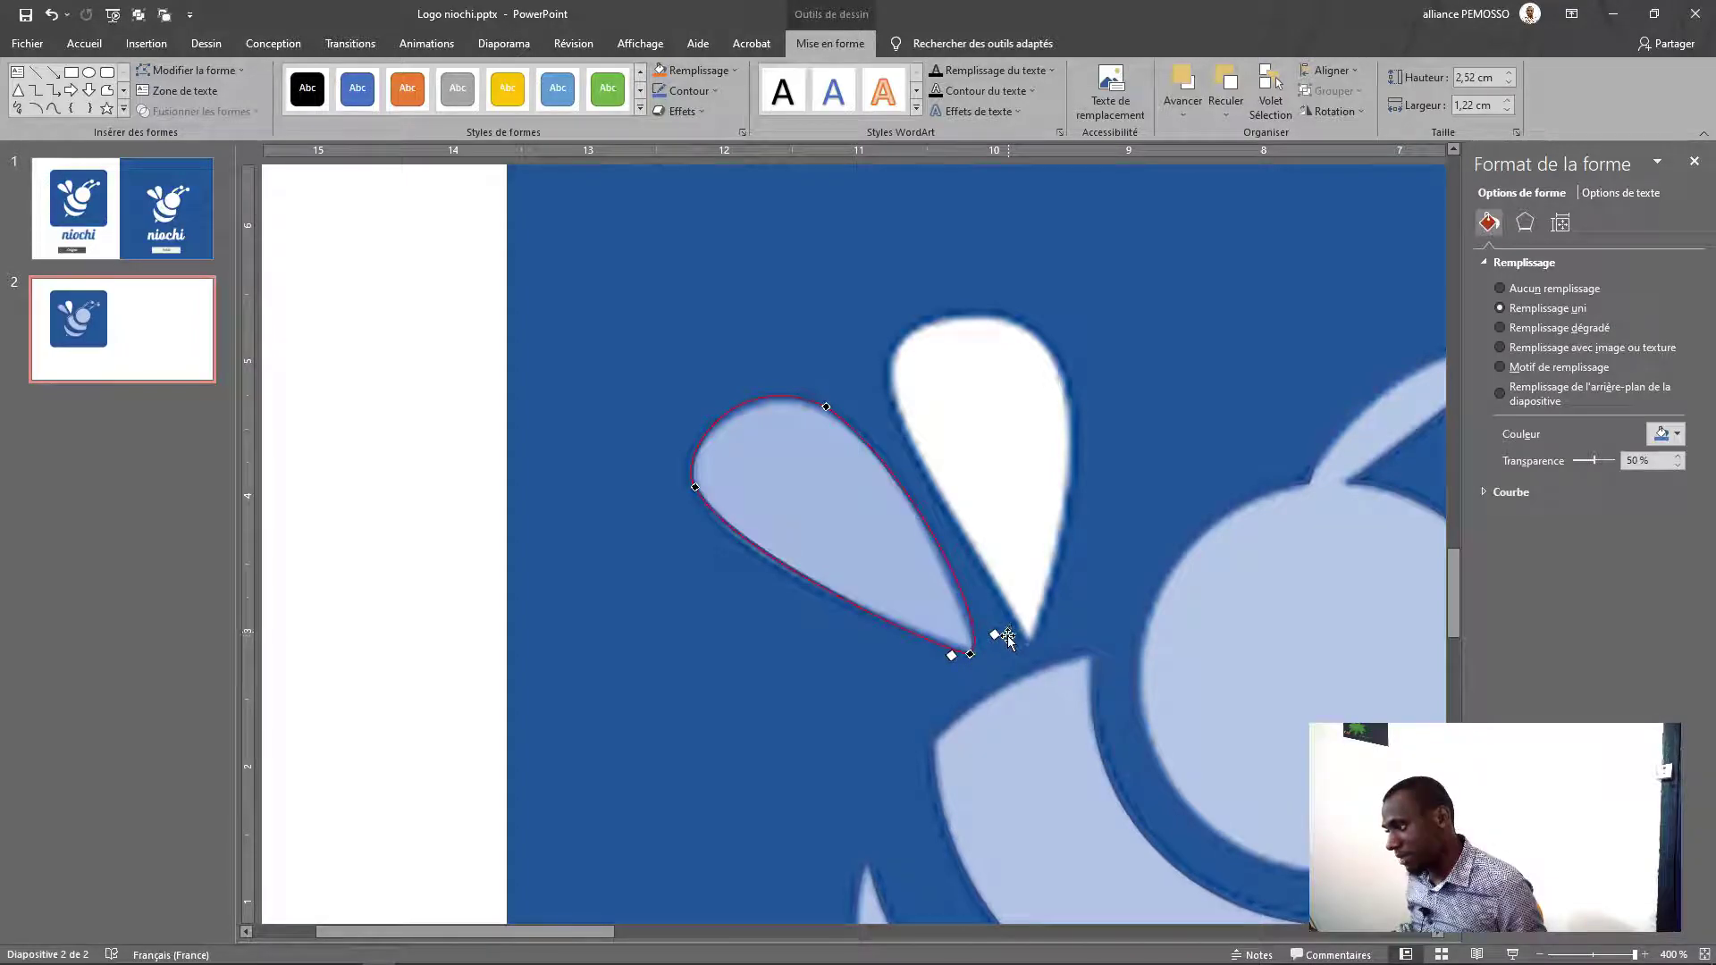
{"action": "left_click", "coordinate": [996, 464]}
{"action": "left_click", "coordinate": [865, 516]}
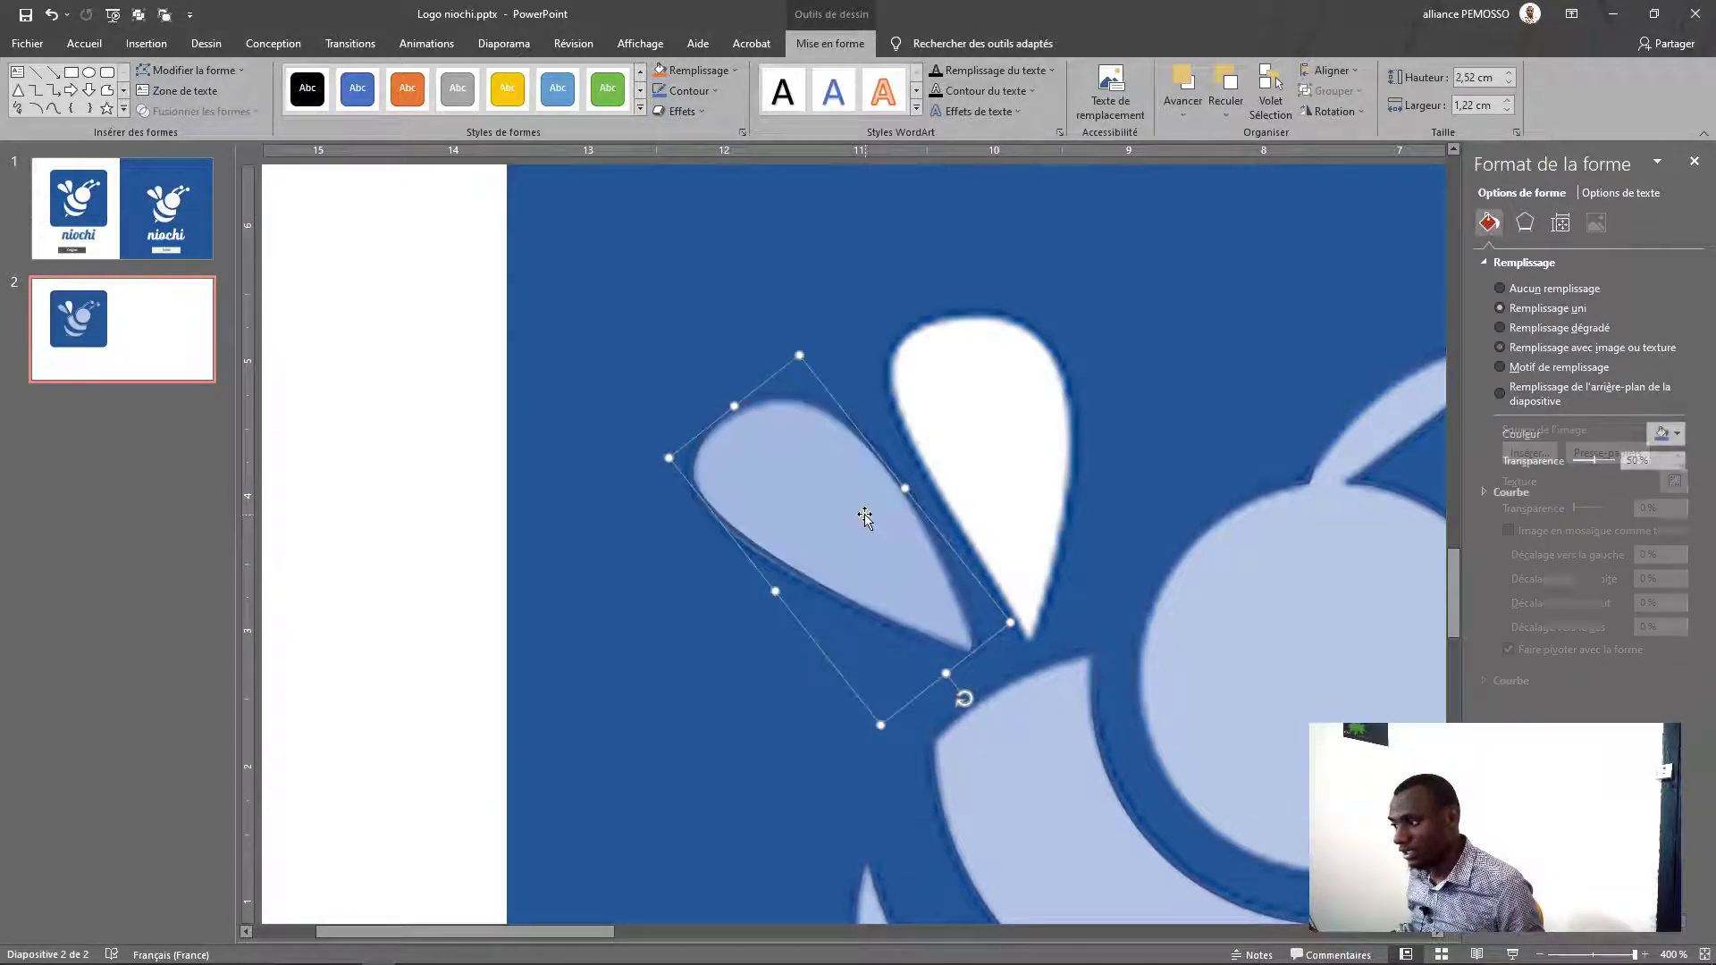
Duplicate the finished wing onto the second wing of the reference and rotate the copy until it lines up
{"action": "left_click_drag", "start_coordinate": [835, 538], "coordinate": [974, 463]}
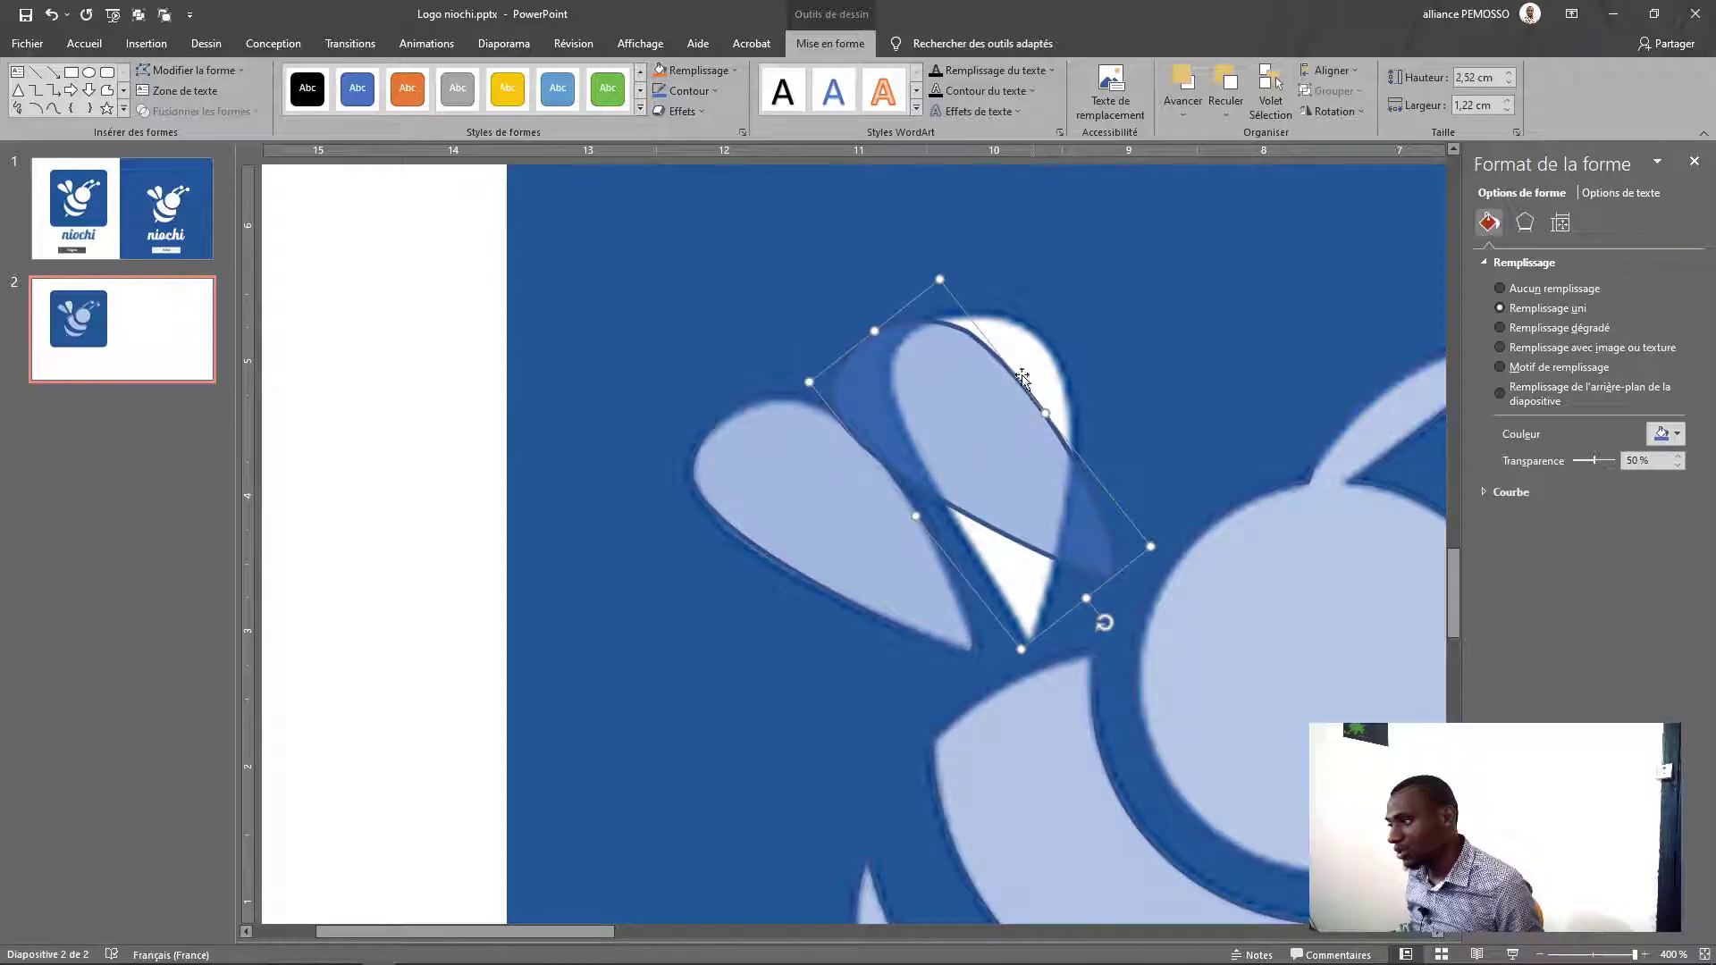
{"action": "left_click_drag", "start_coordinate": [1103, 623], "coordinate": [1003, 704]}
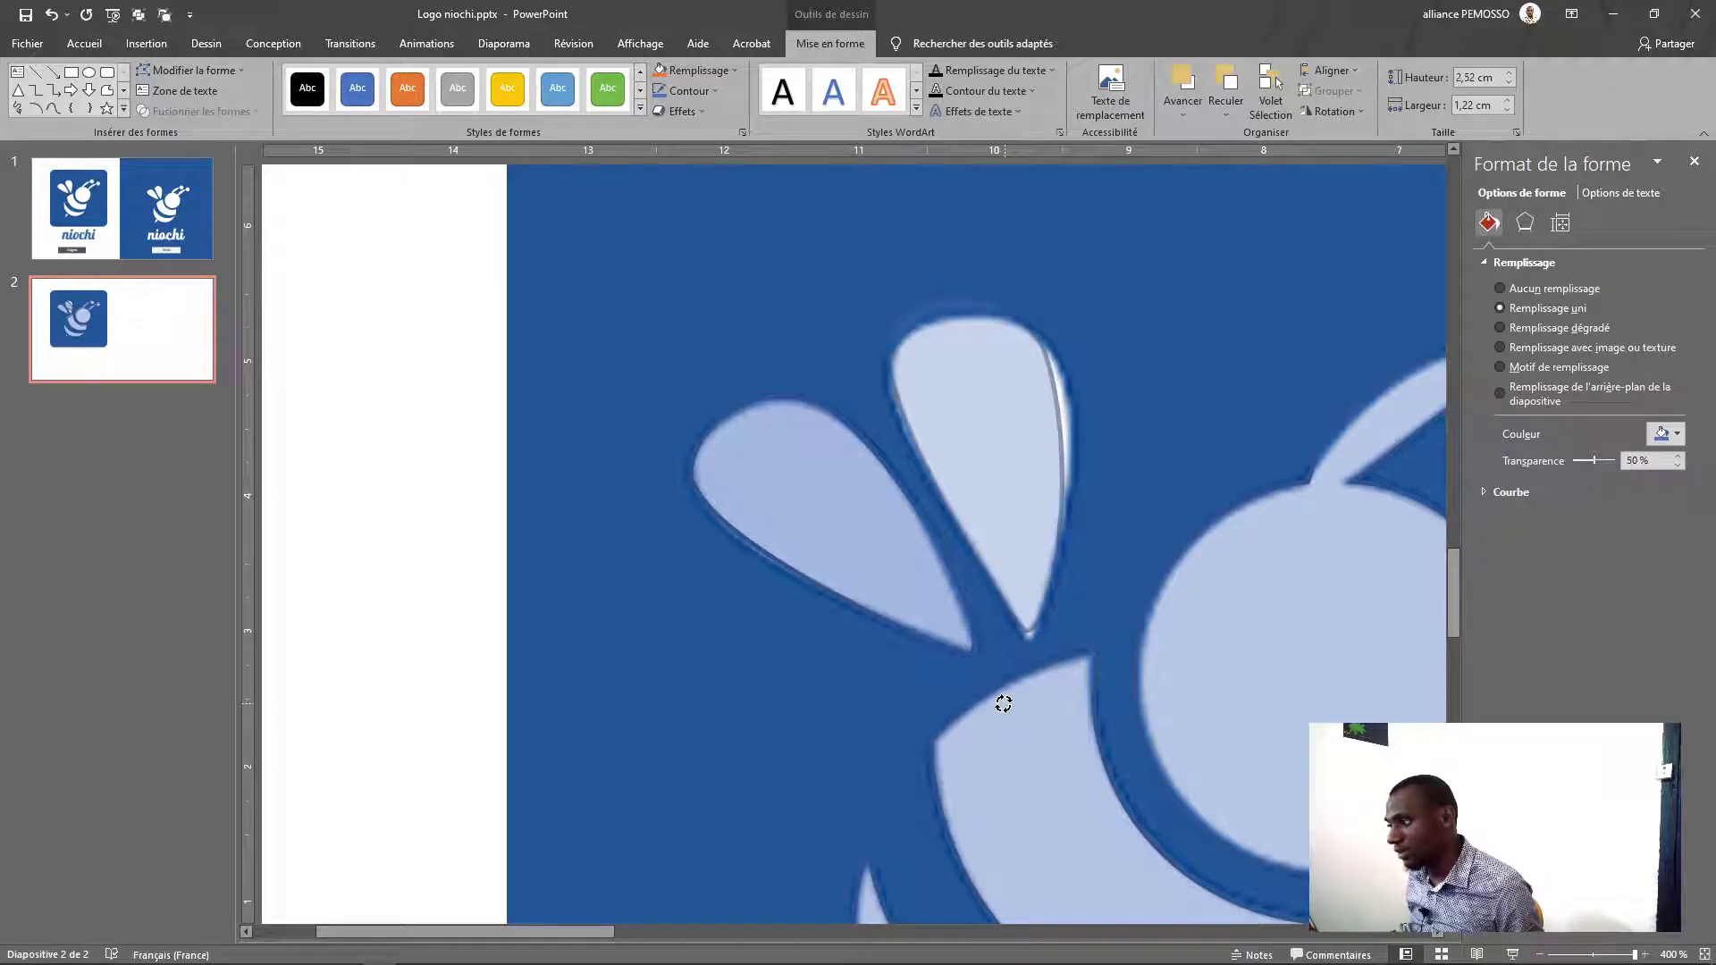
{"action": "left_click_drag", "start_coordinate": [1015, 491], "coordinate": [1016, 502]}
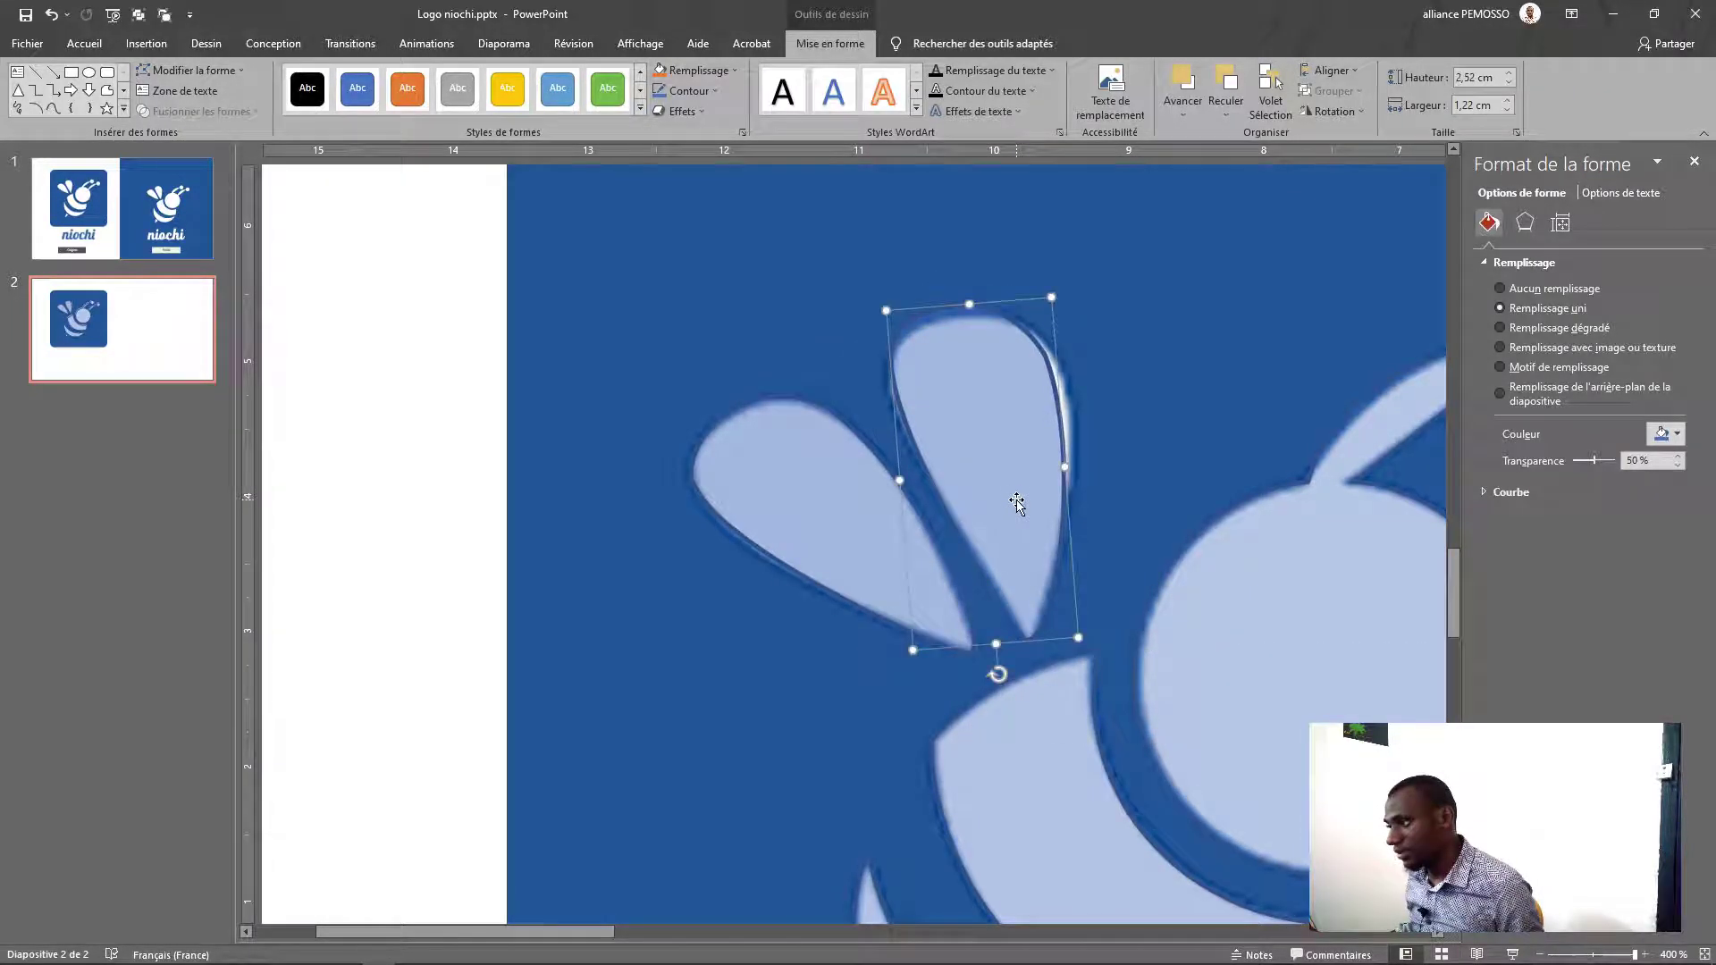
Edit the second wing's points and reshape its head-side edge and the curve near its tip to follow the reference
{"action": "right_click", "coordinate": [1027, 426]}
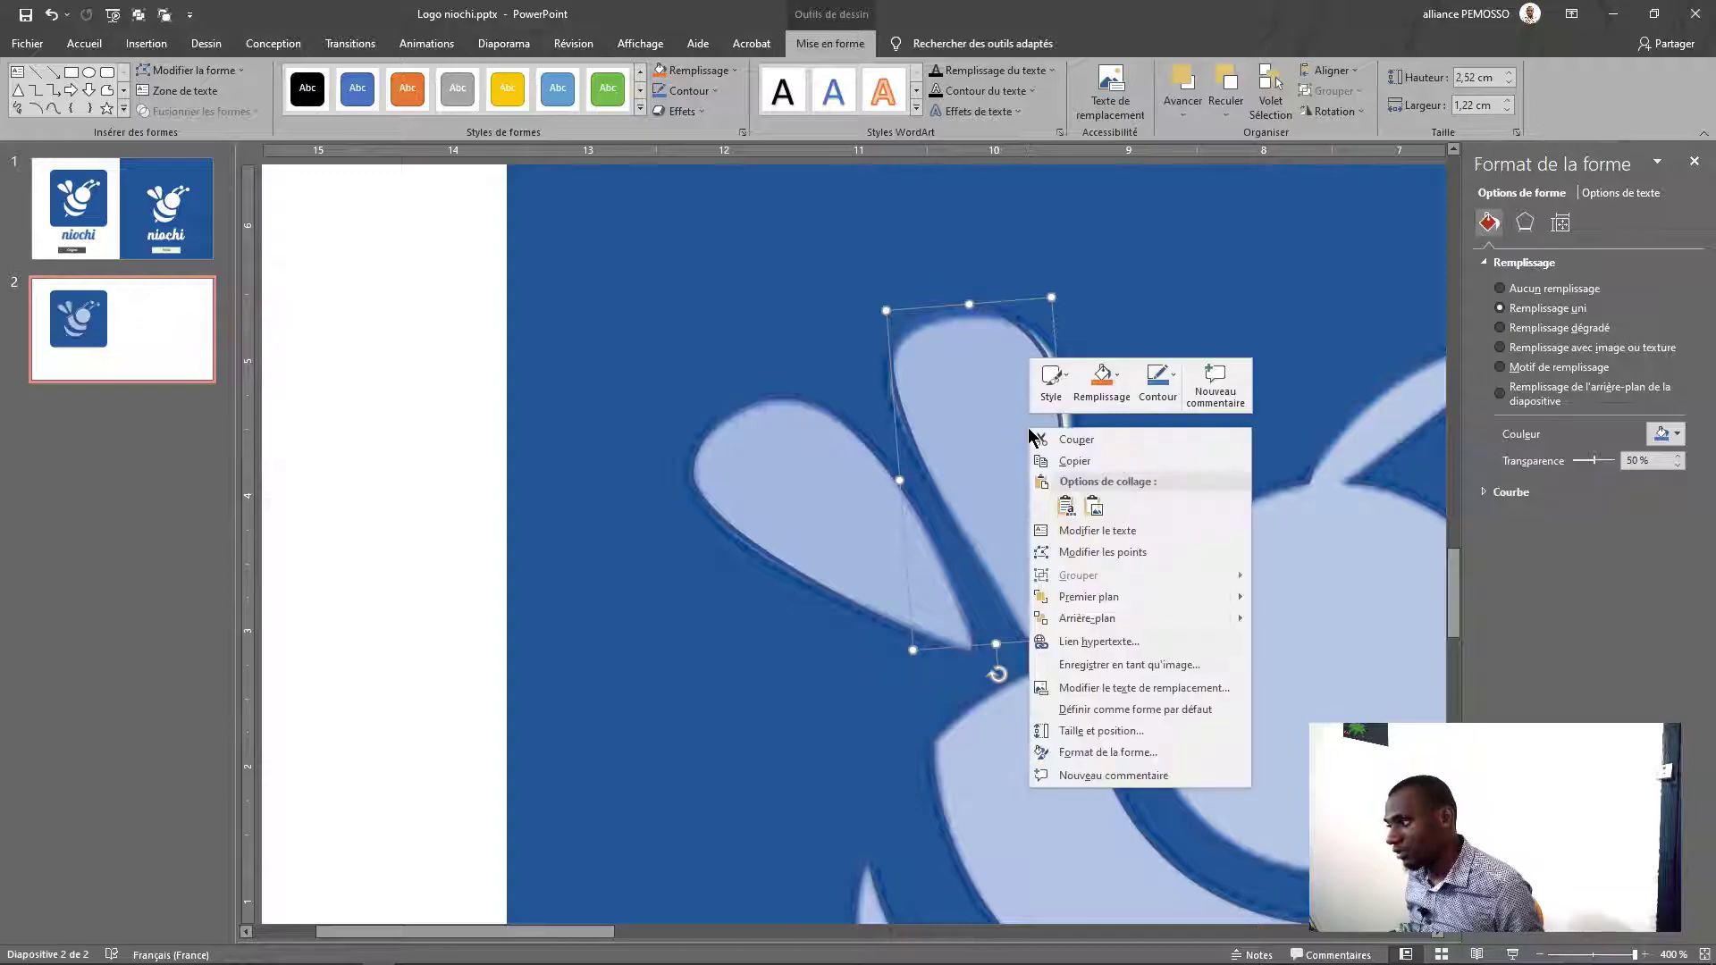
{"action": "left_click", "coordinate": [1088, 563]}
{"action": "left_click_drag", "start_coordinate": [1045, 355], "coordinate": [1054, 360]}
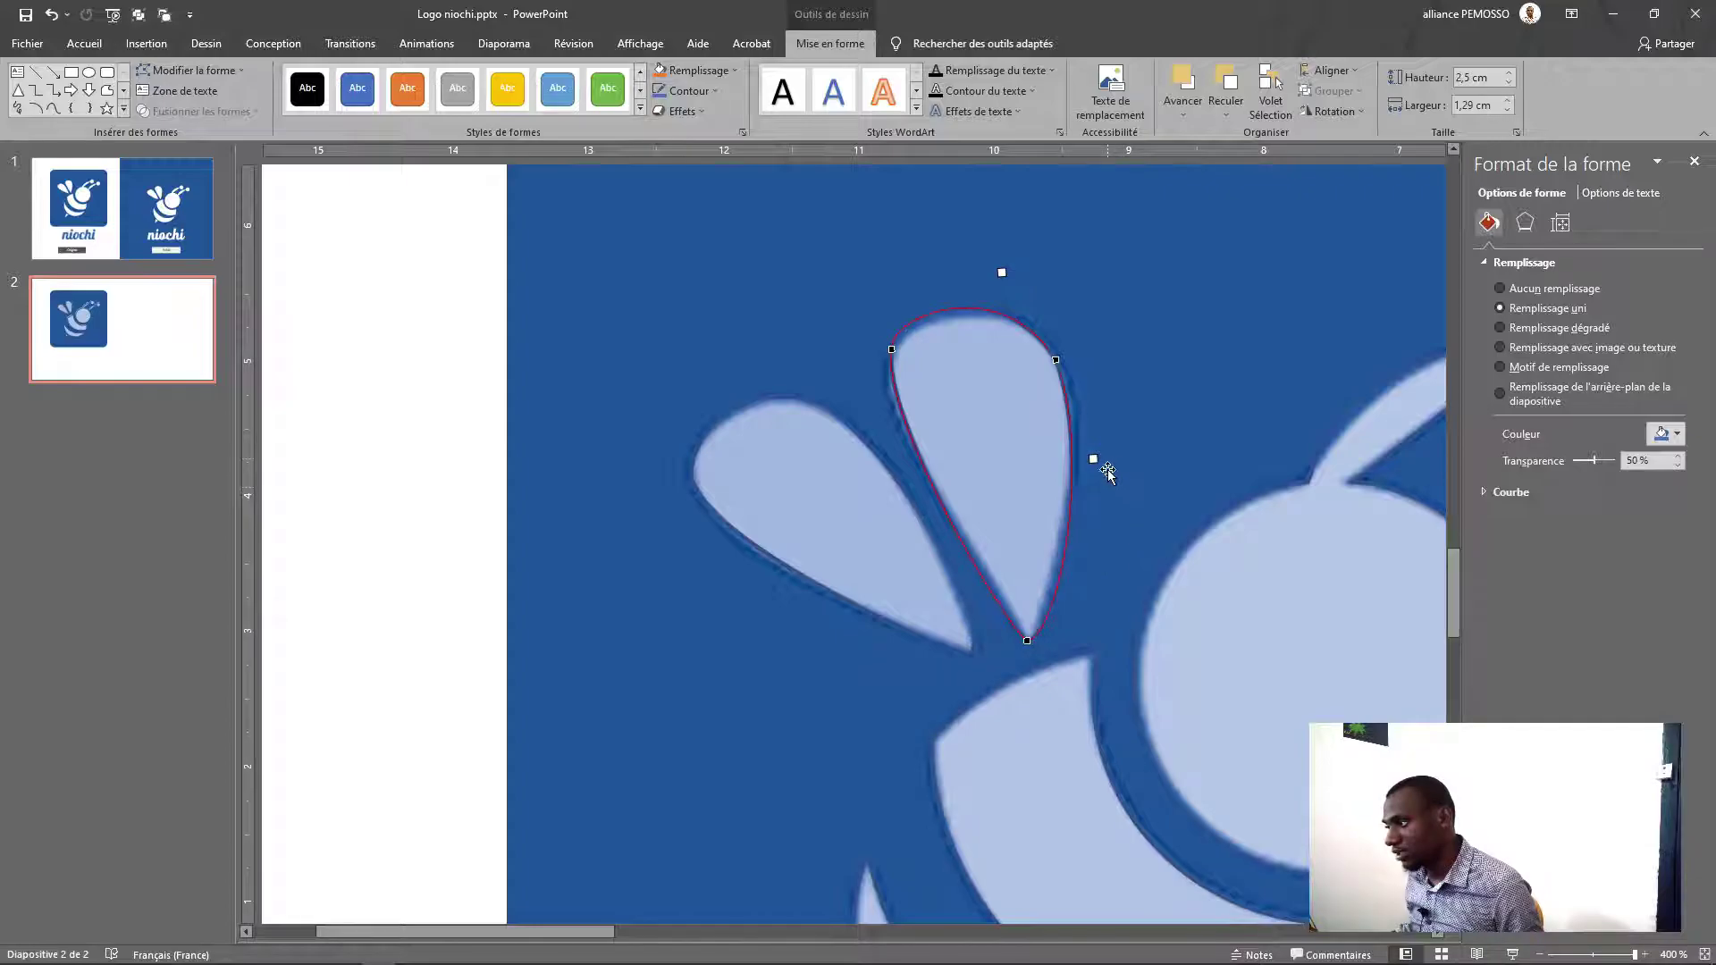
{"action": "left_click_drag", "start_coordinate": [1088, 461], "coordinate": [1074, 467]}
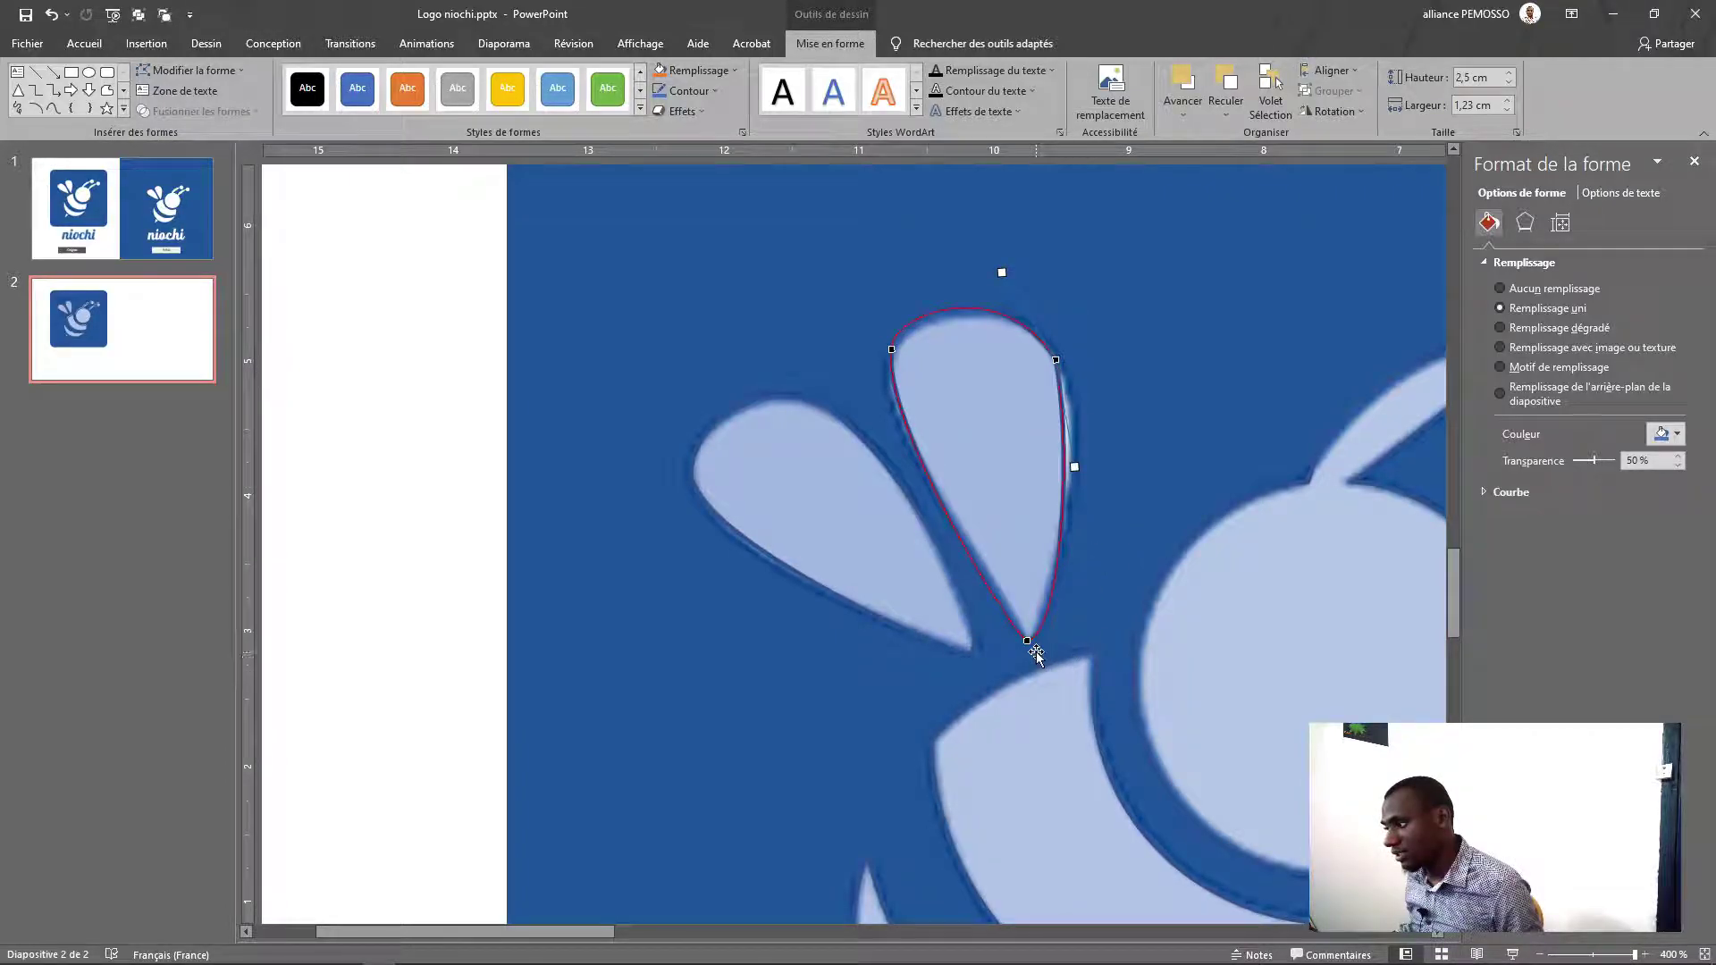
{"action": "left_click_drag", "start_coordinate": [1058, 638], "coordinate": [1059, 611]}
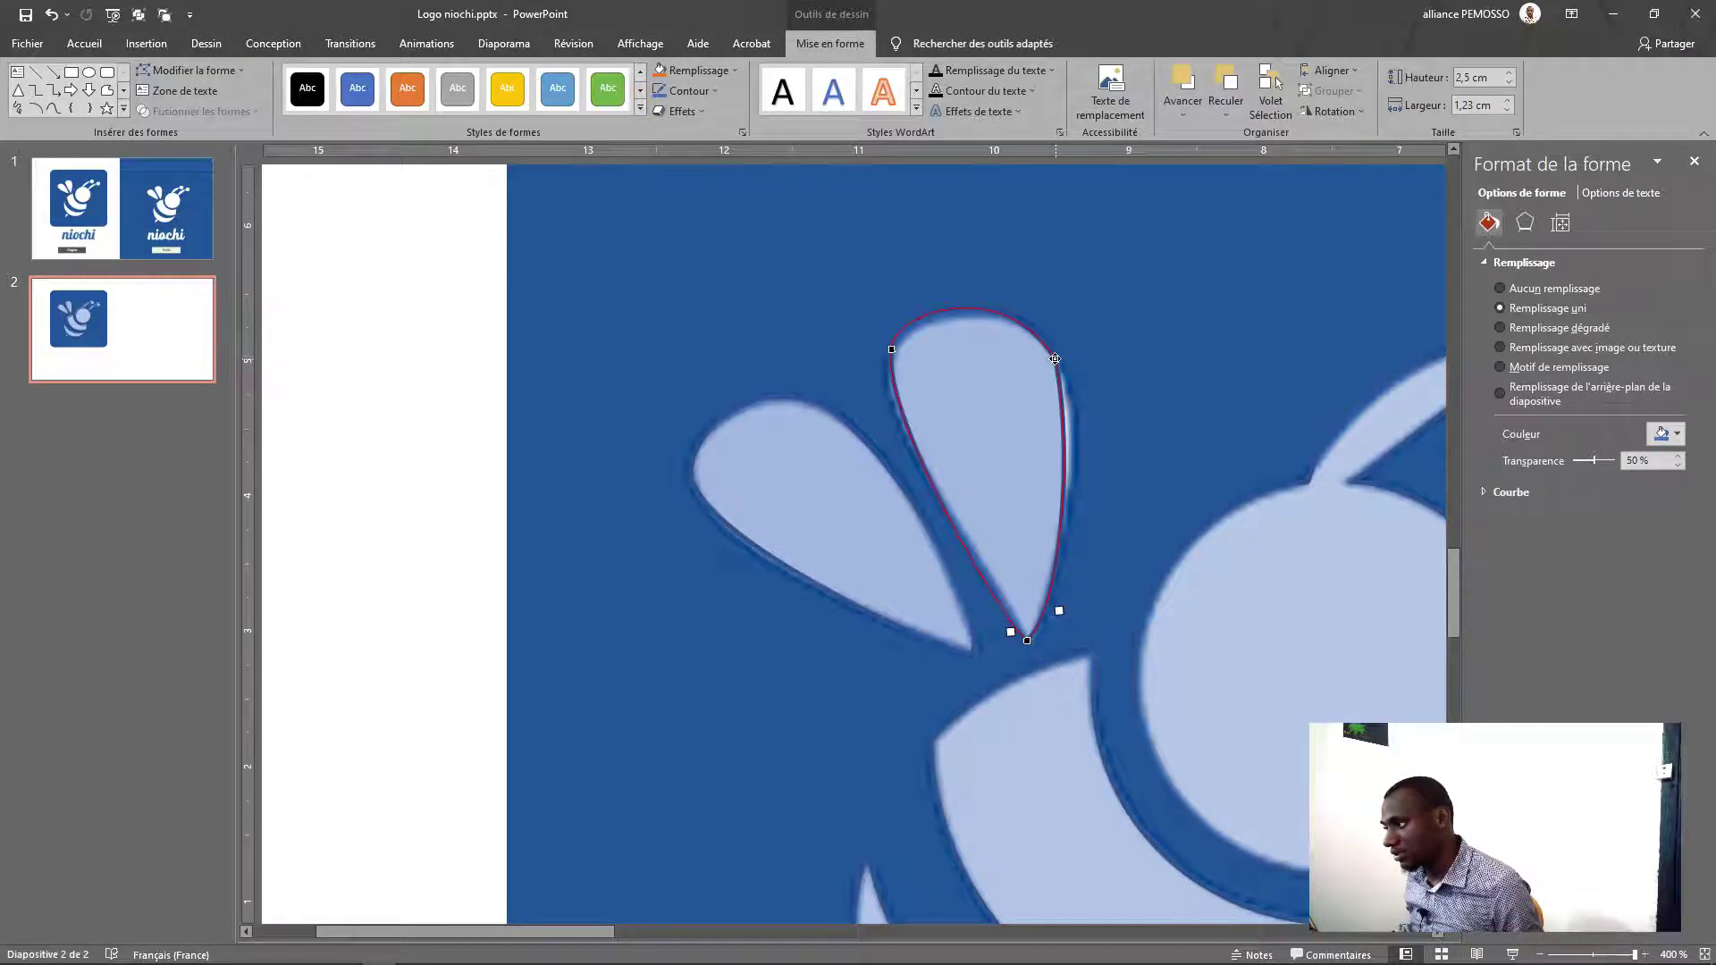
{"action": "left_click_drag", "start_coordinate": [1074, 466], "coordinate": [1088, 429]}
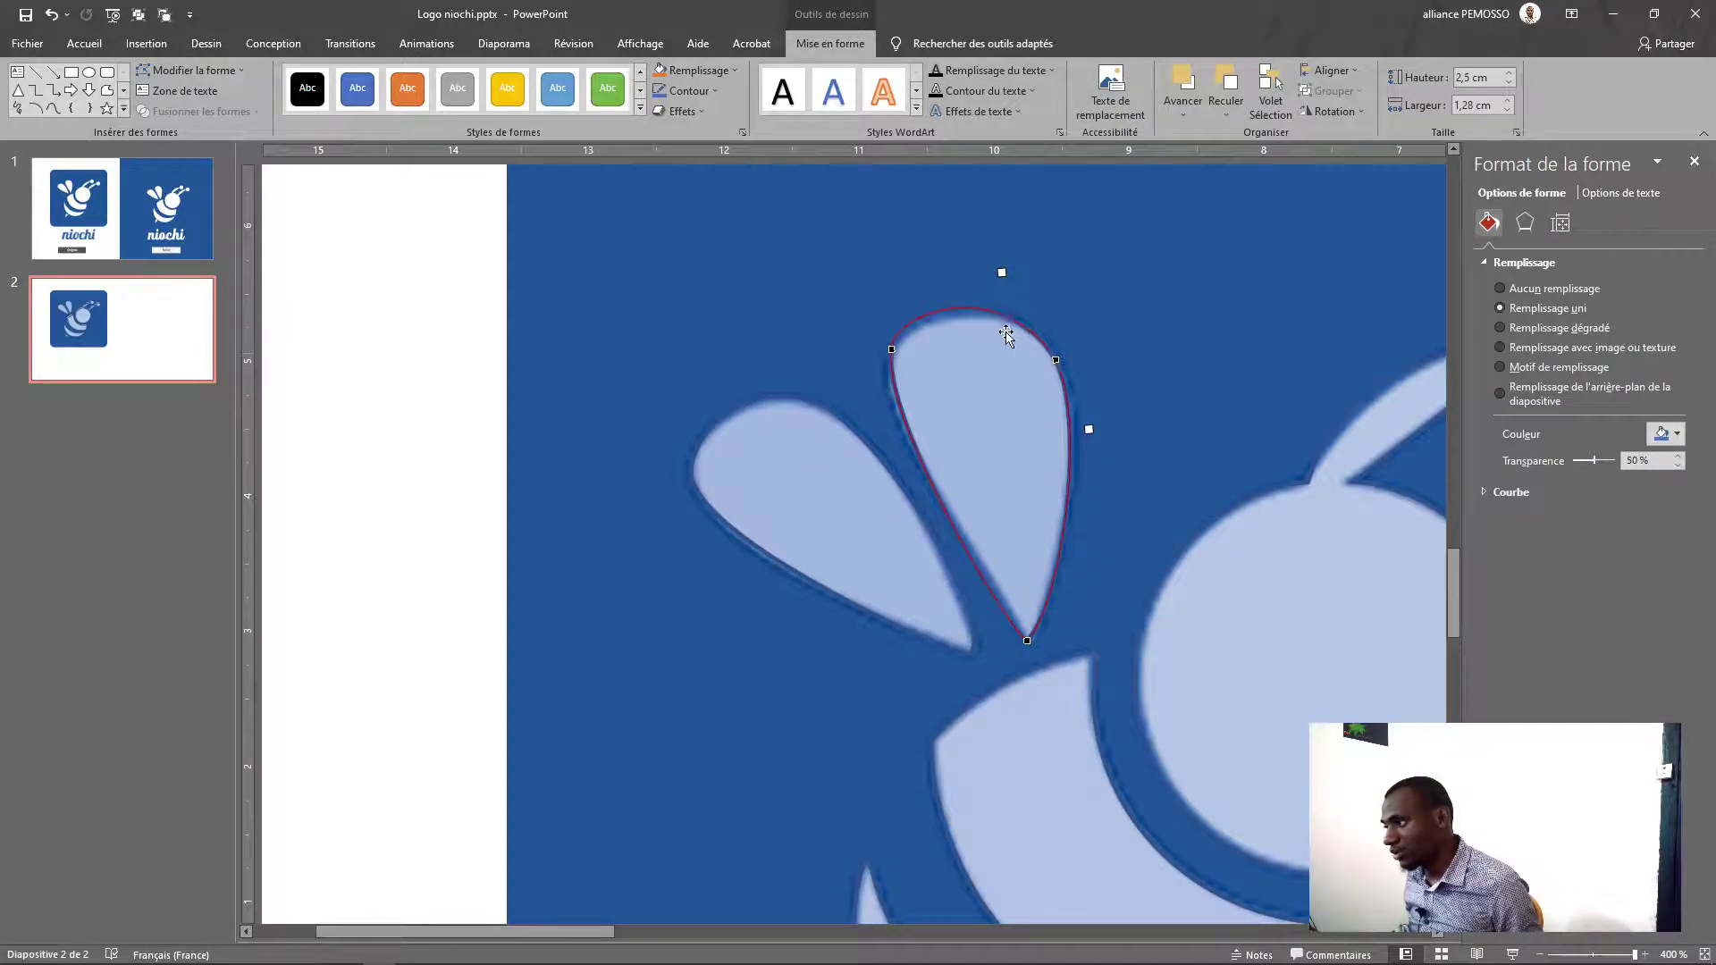
Refine the second wing's opposite edge and tip handle to match the reference, bringing the shape to about 2.46 by 1.29 cm
{"action": "left_click", "coordinate": [888, 351]}
{"action": "left_click_drag", "start_coordinate": [890, 351], "coordinate": [890, 361]}
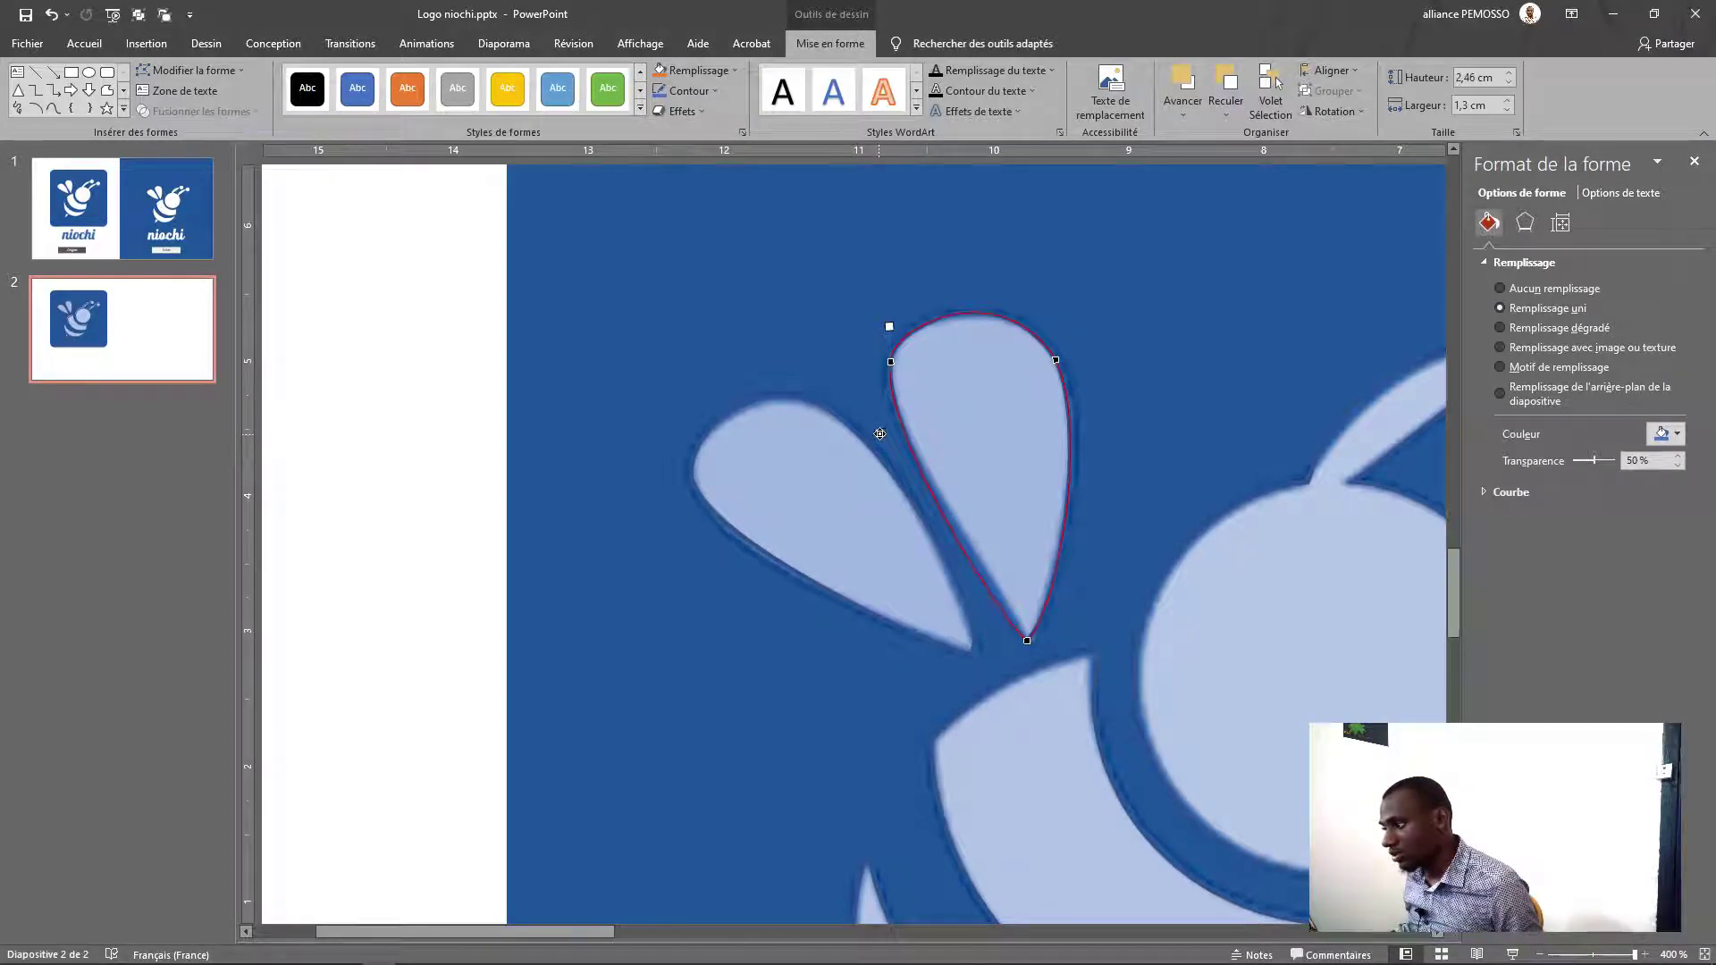
{"action": "left_click_drag", "start_coordinate": [888, 433], "coordinate": [890, 432]}
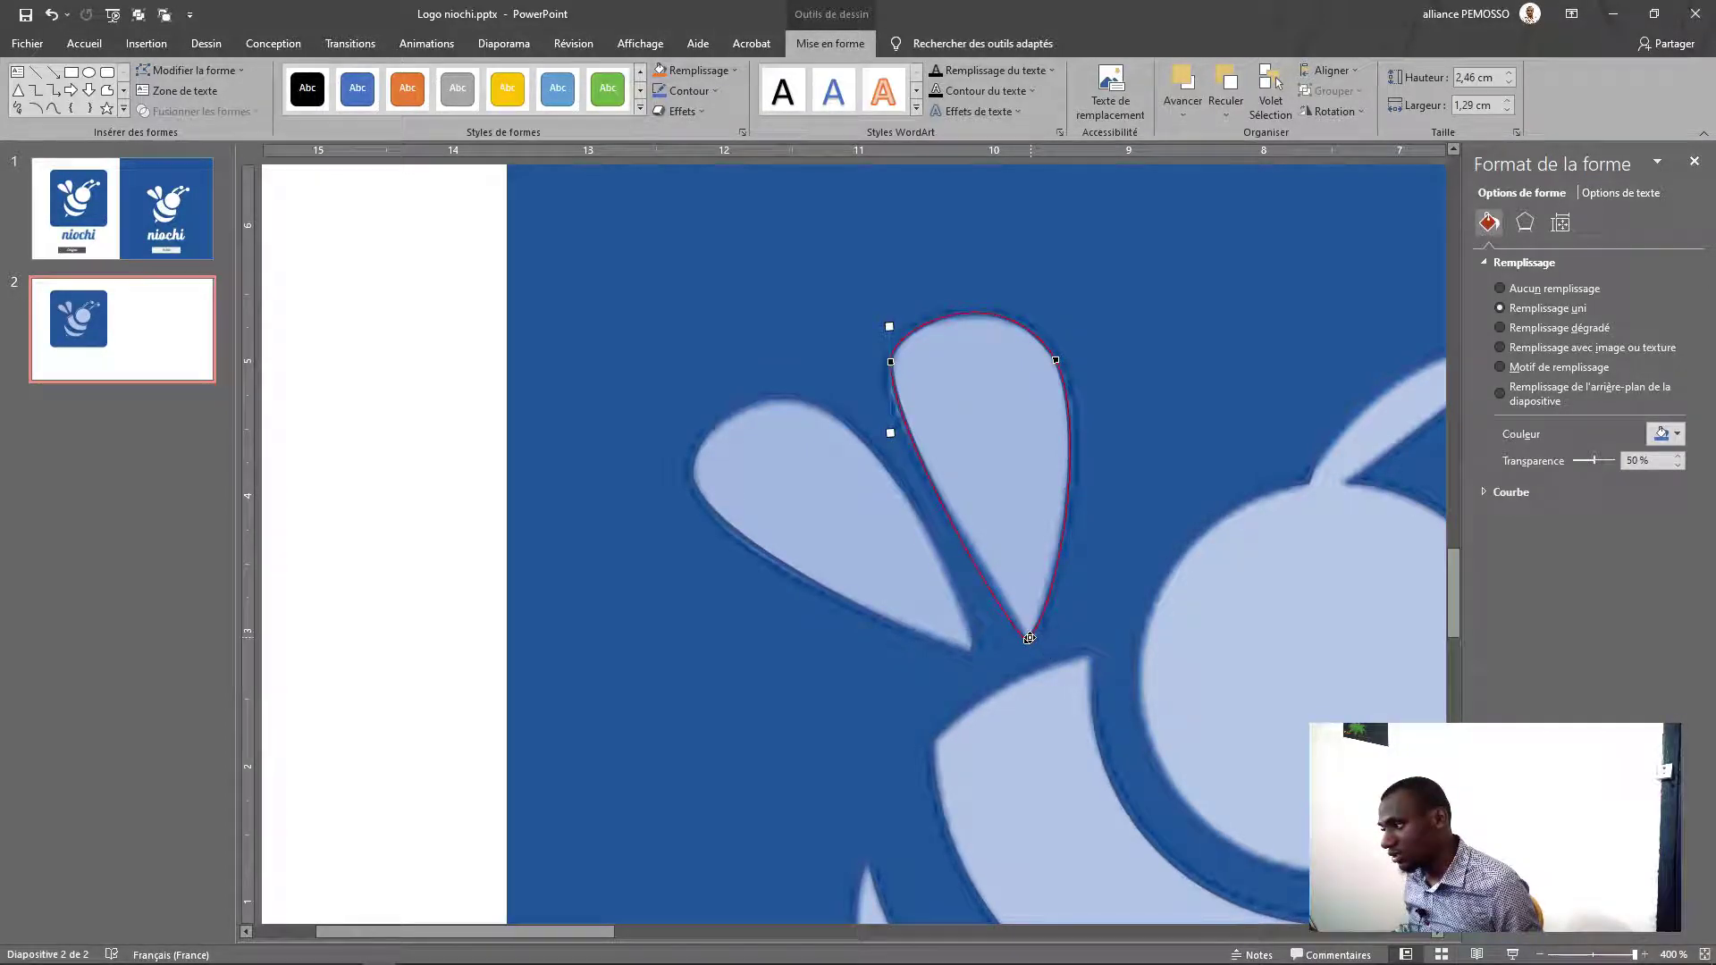
{"action": "left_click_drag", "start_coordinate": [1015, 626], "coordinate": [1015, 619]}
{"action": "key", "text": "alt"}
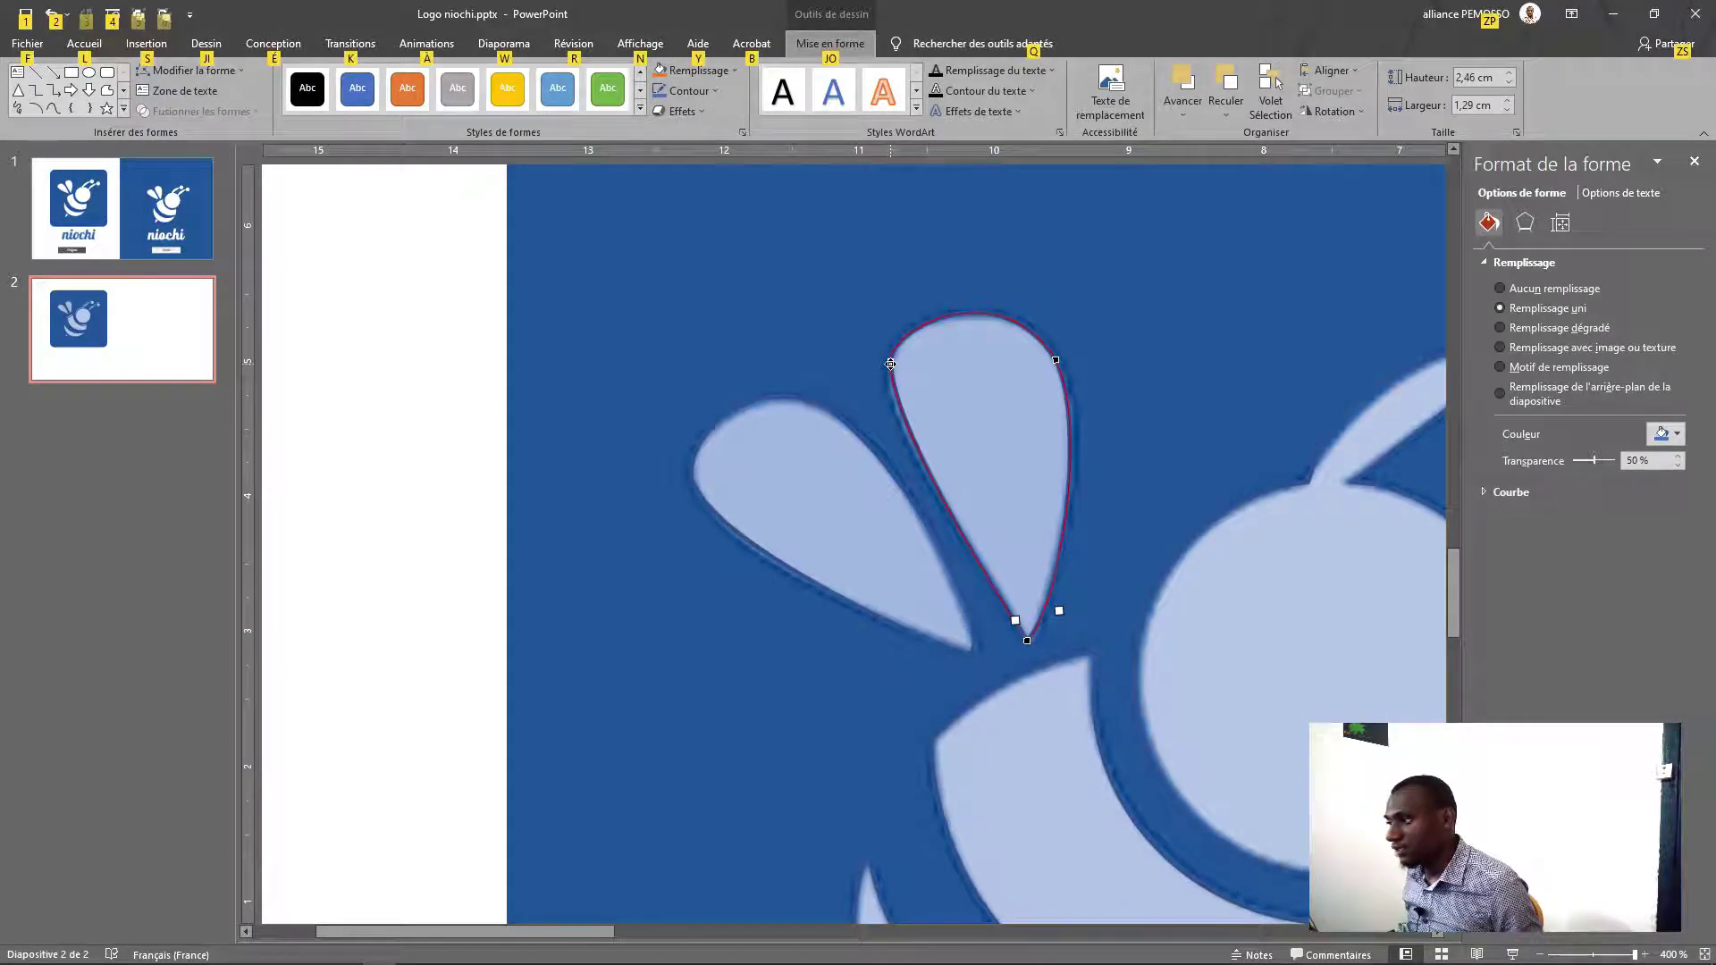
{"action": "left_click", "coordinate": [890, 364]}
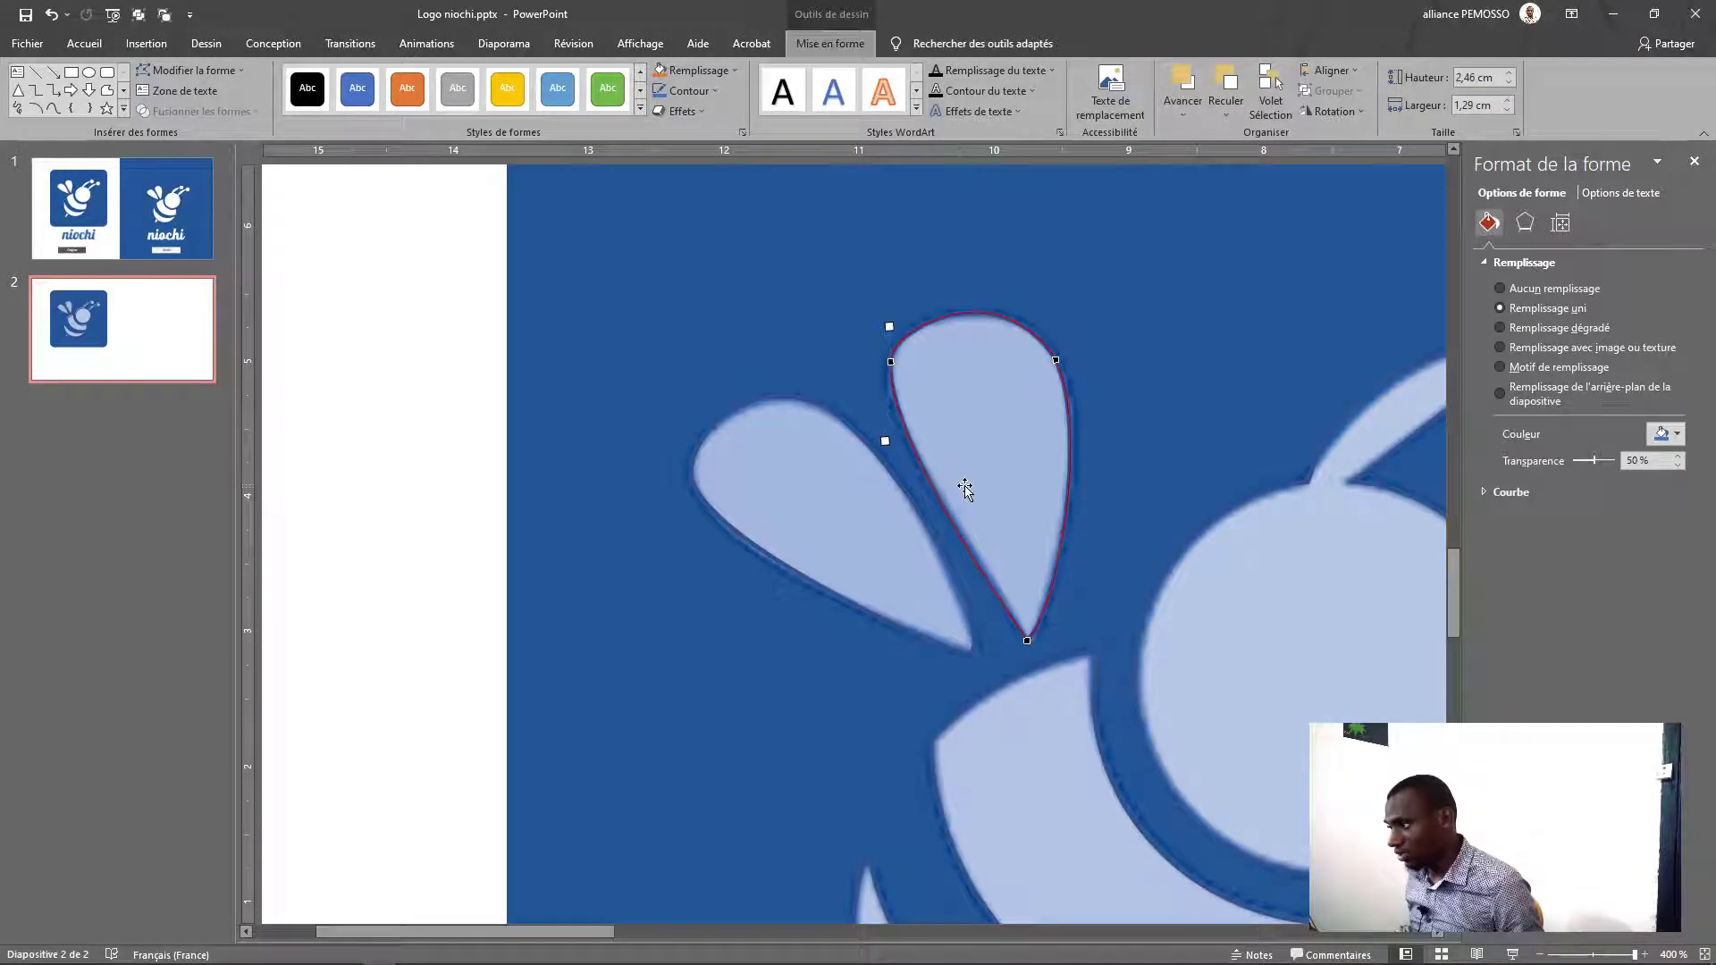
{"action": "left_click", "coordinate": [1010, 459]}
Select all traced bee shapes together and move them off the reference image onto the empty area beside it
{"action": "scroll", "coordinate": [1010, 459], "scroll_direction": "down", "scroll_amount": 5}
{"action": "scroll", "coordinate": [962, 469], "scroll_direction": "down", "scroll_amount": 3}
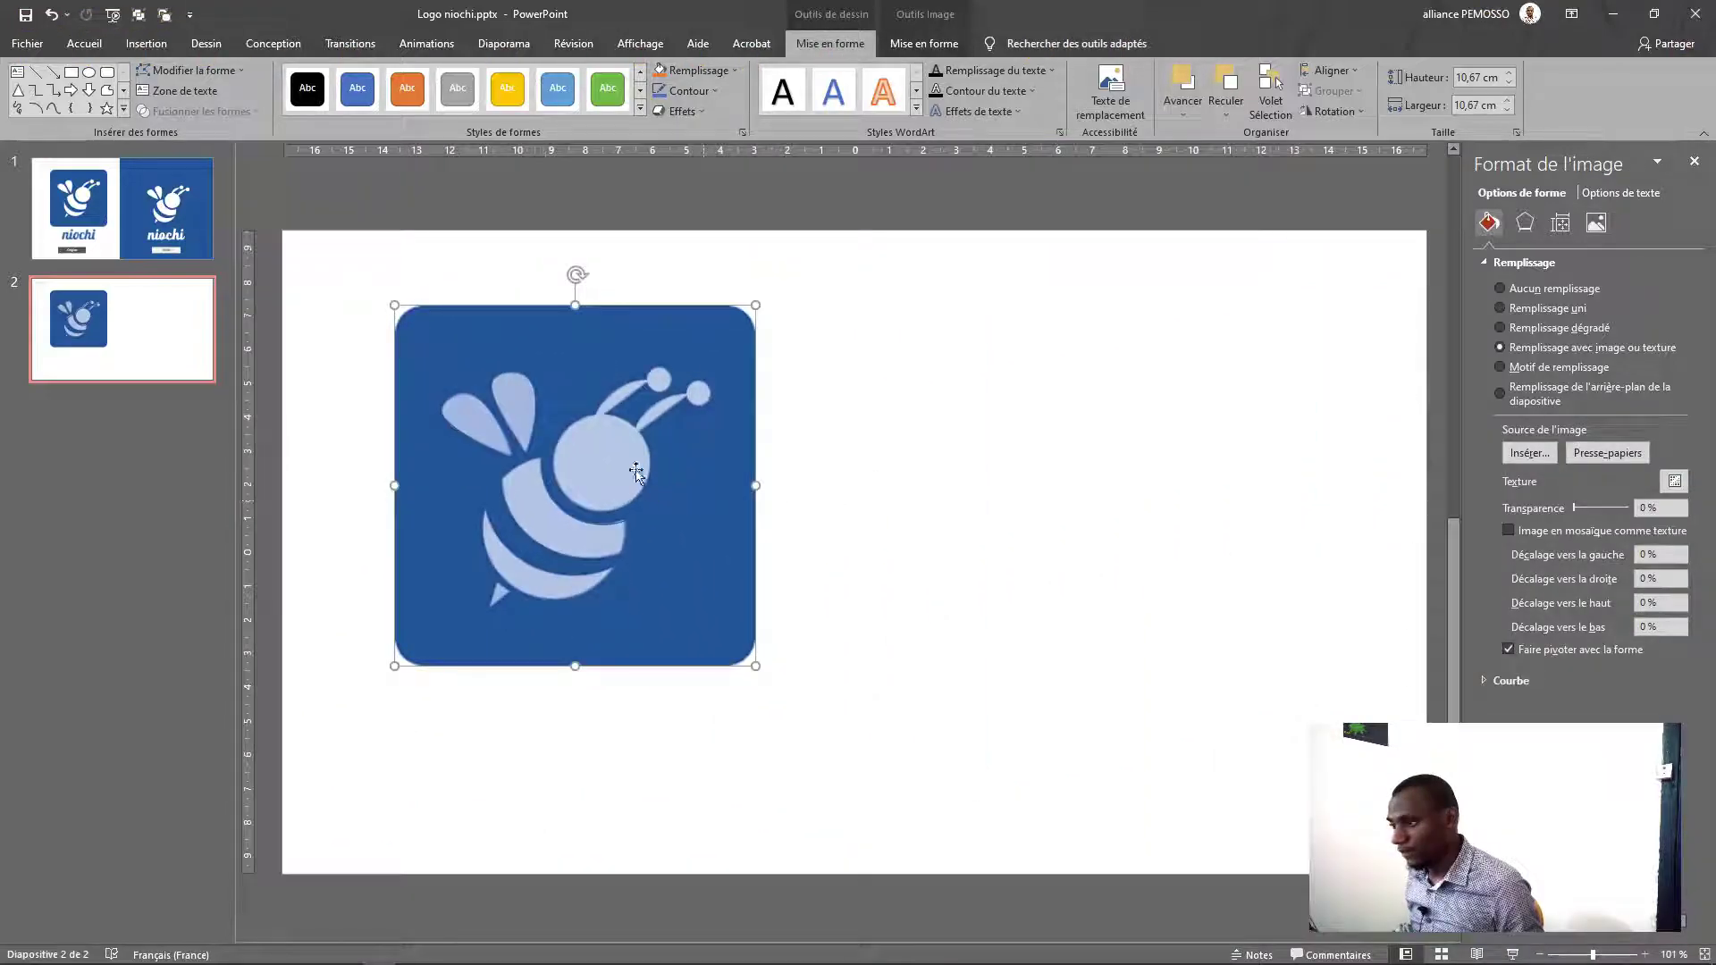
{"action": "left_click", "coordinate": [781, 298]}
{"action": "left_click_drag", "start_coordinate": [816, 276], "coordinate": [394, 679]}
{"action": "left_click_drag", "start_coordinate": [581, 472], "coordinate": [1129, 478]}
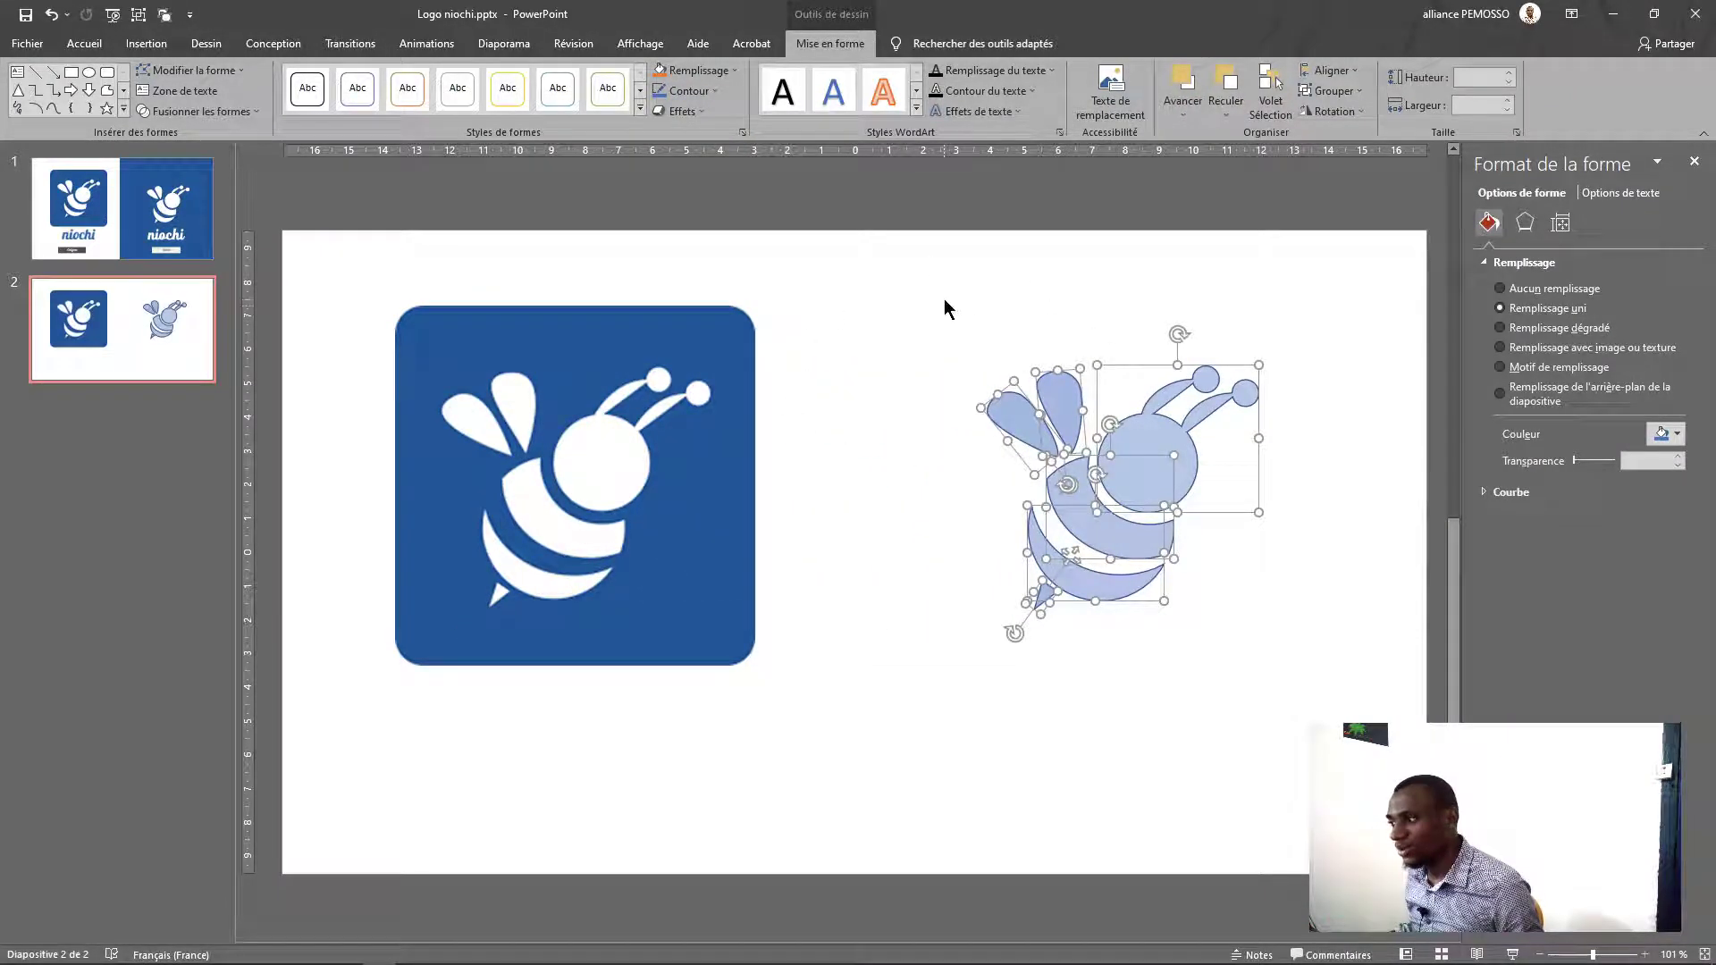
Unite the selected bee parts into a single shape and fill it with the blue sampled from the reference logo's background
{"action": "left_click", "coordinate": [168, 112]}
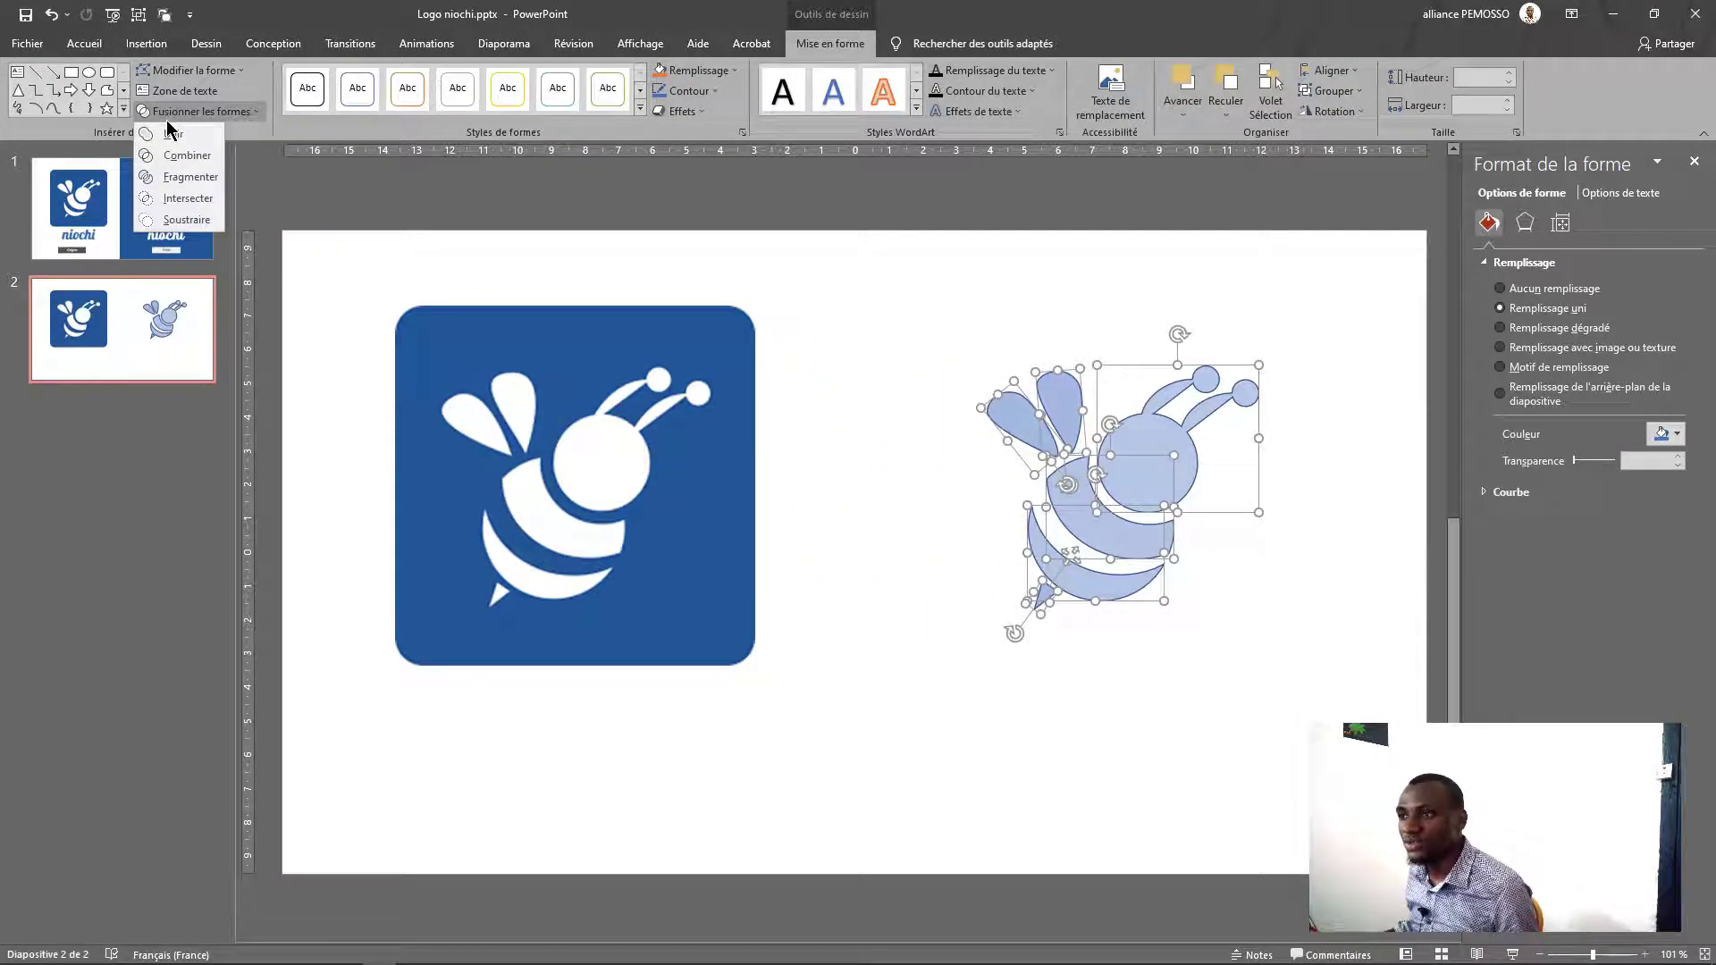
{"action": "left_click", "coordinate": [175, 134]}
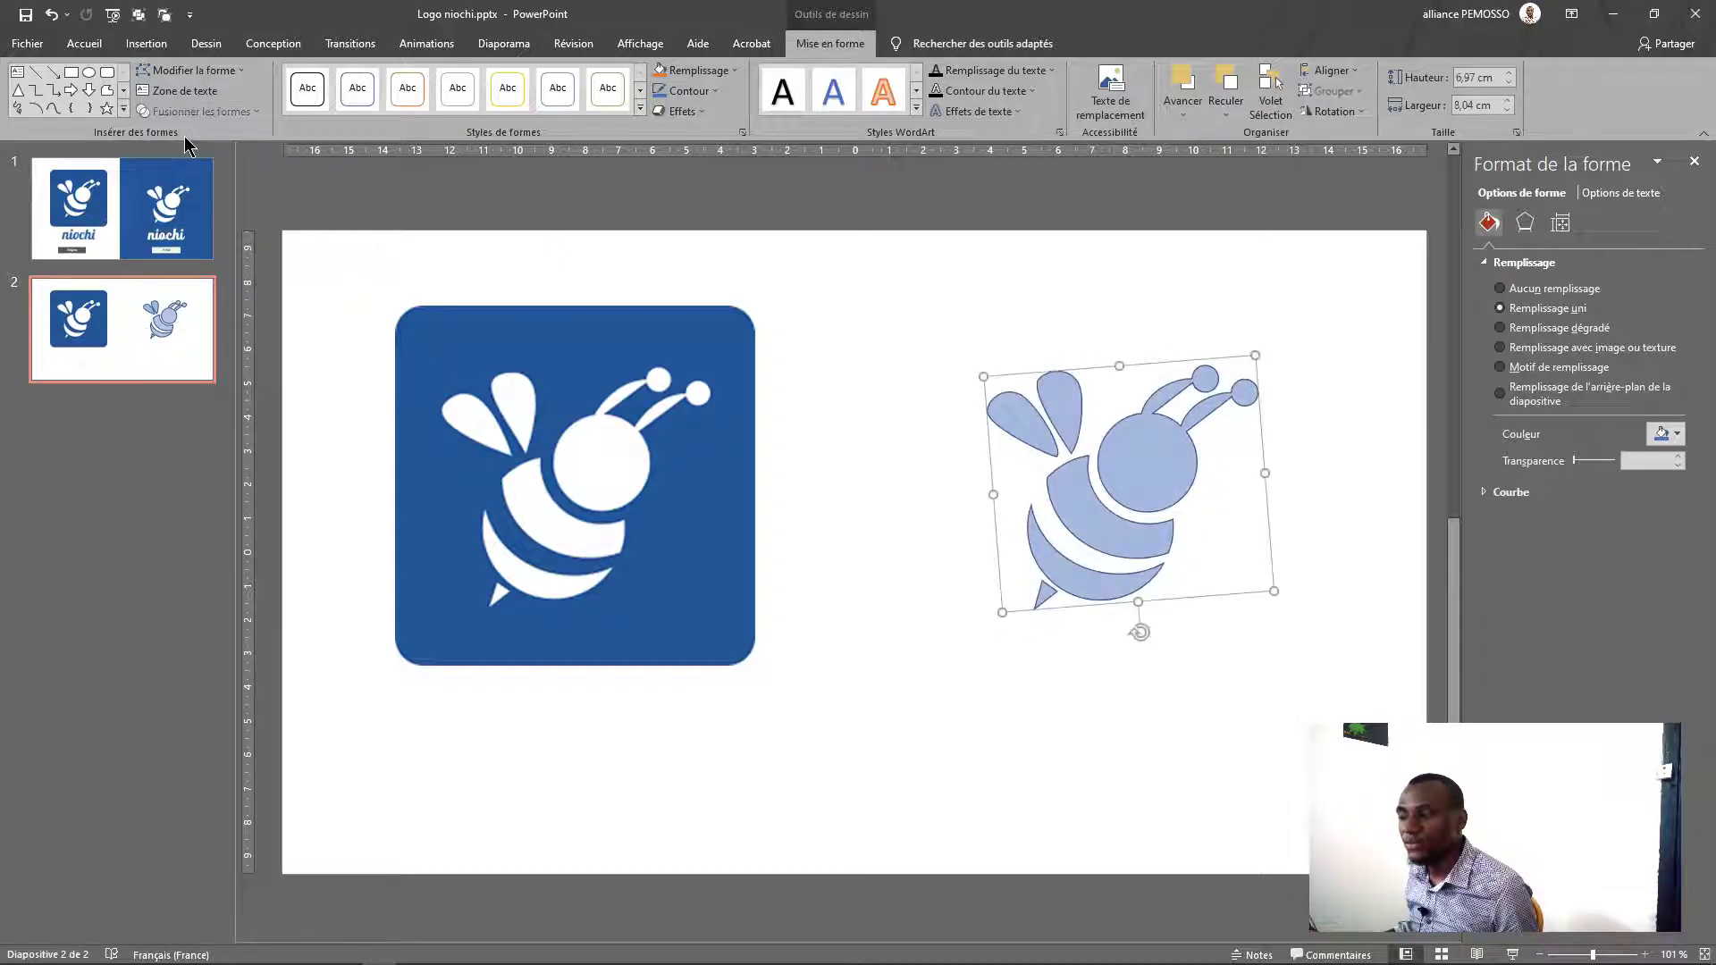
{"action": "left_click", "coordinate": [682, 72]}
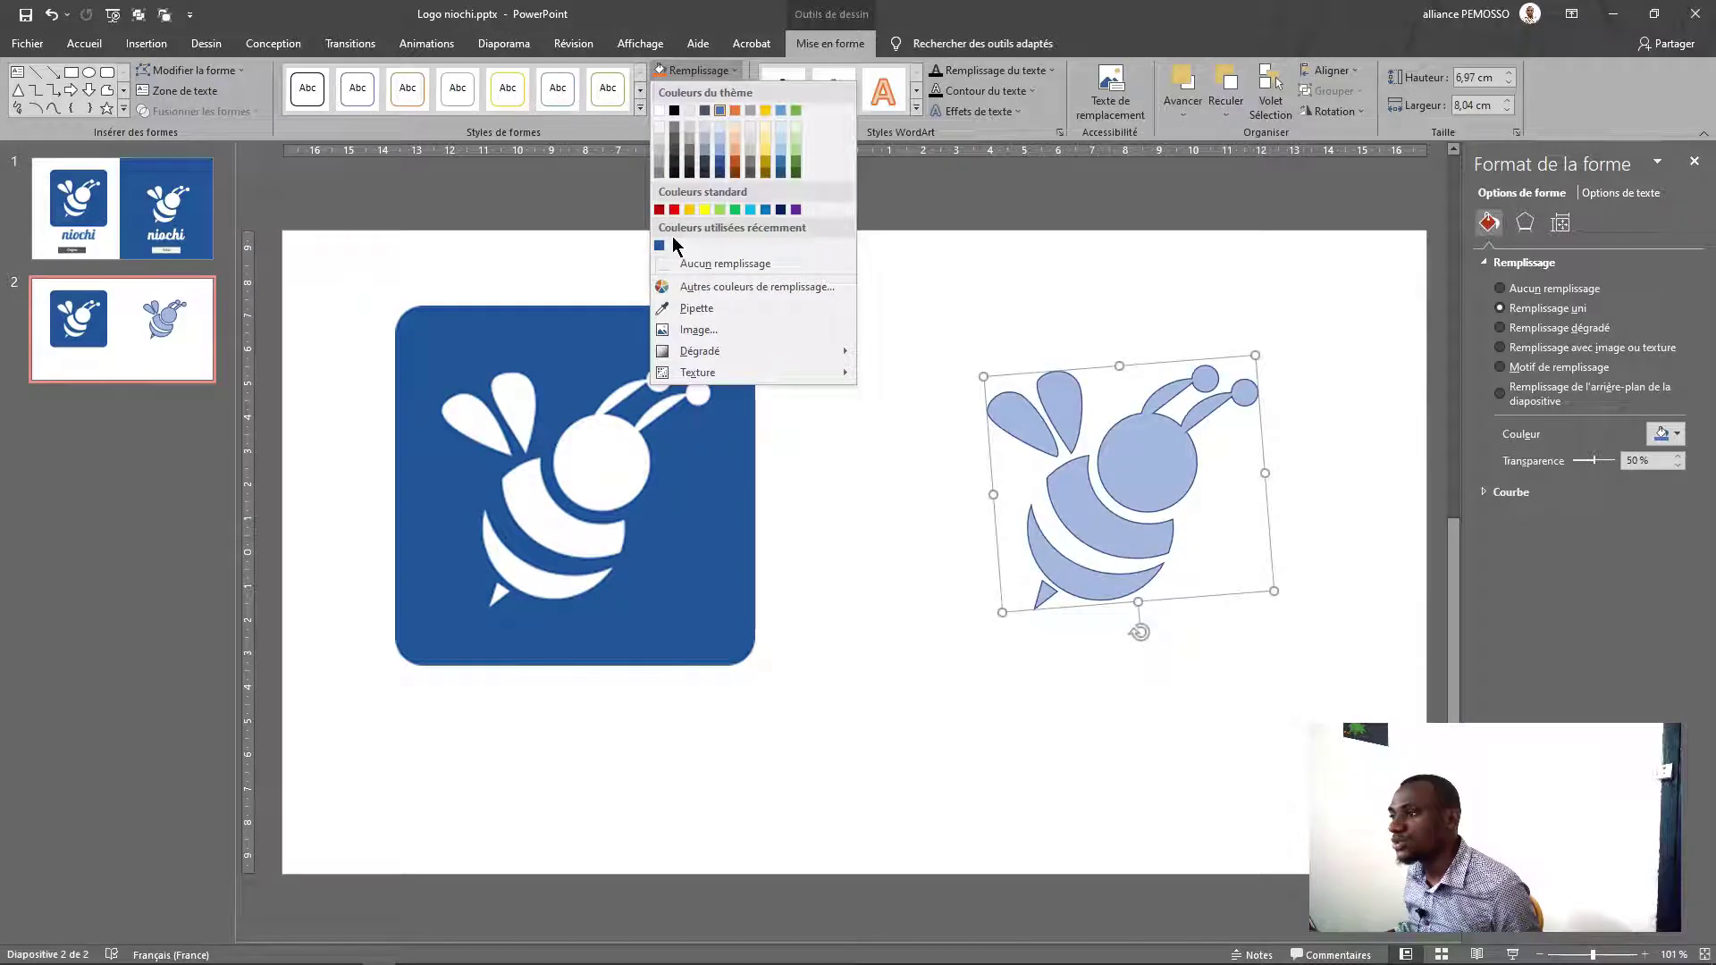
{"action": "left_click", "coordinate": [679, 307]}
{"action": "left_click", "coordinate": [625, 344]}
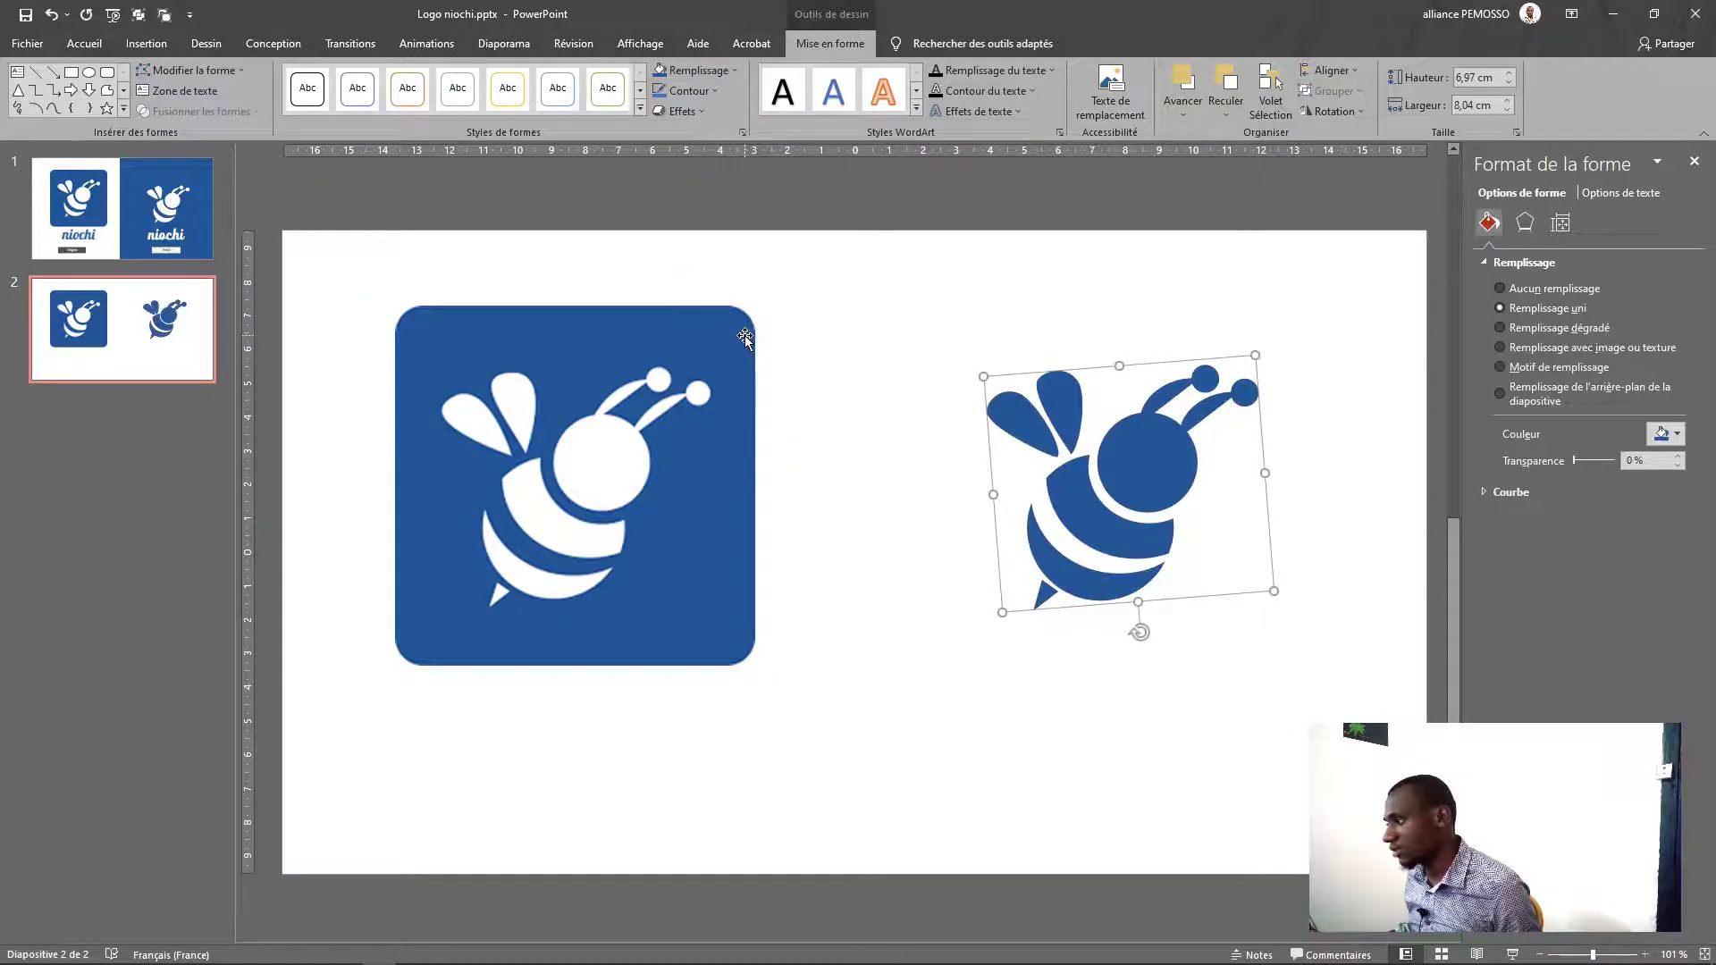
Remove the outline from the united blue bee shape and deselect it
{"action": "left_click", "coordinate": [692, 92]}
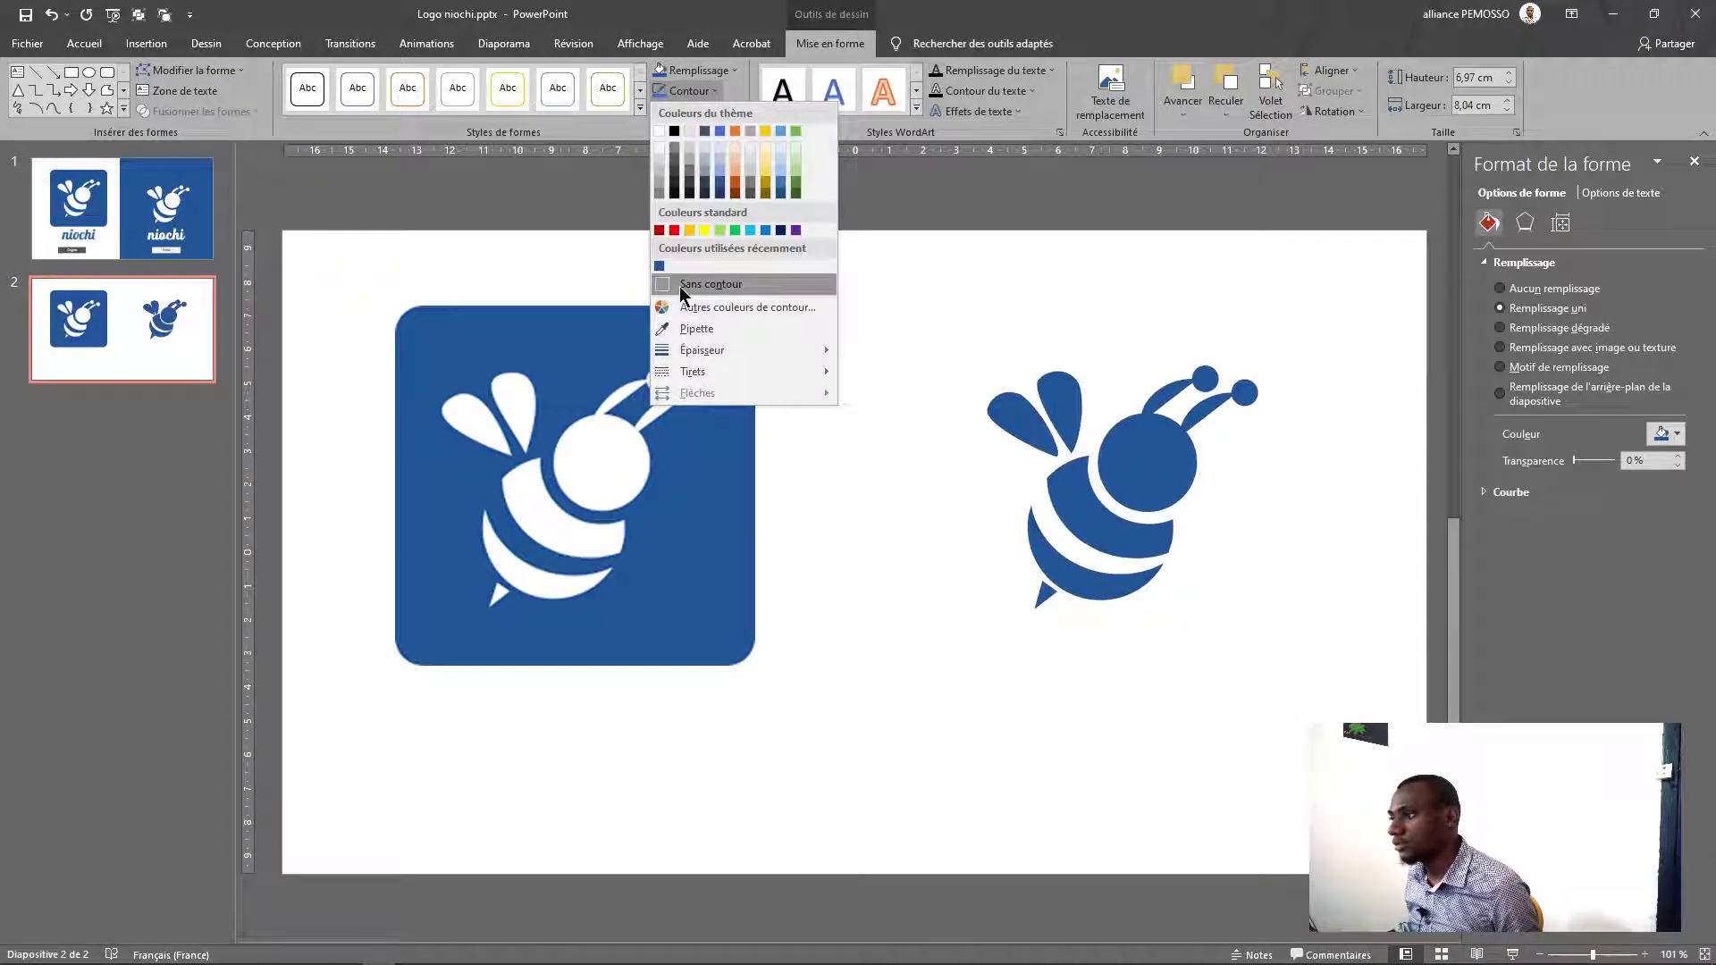
{"action": "left_click", "coordinate": [684, 280]}
{"action": "scroll", "coordinate": [1097, 550], "scroll_direction": "down", "scroll_amount": 3}
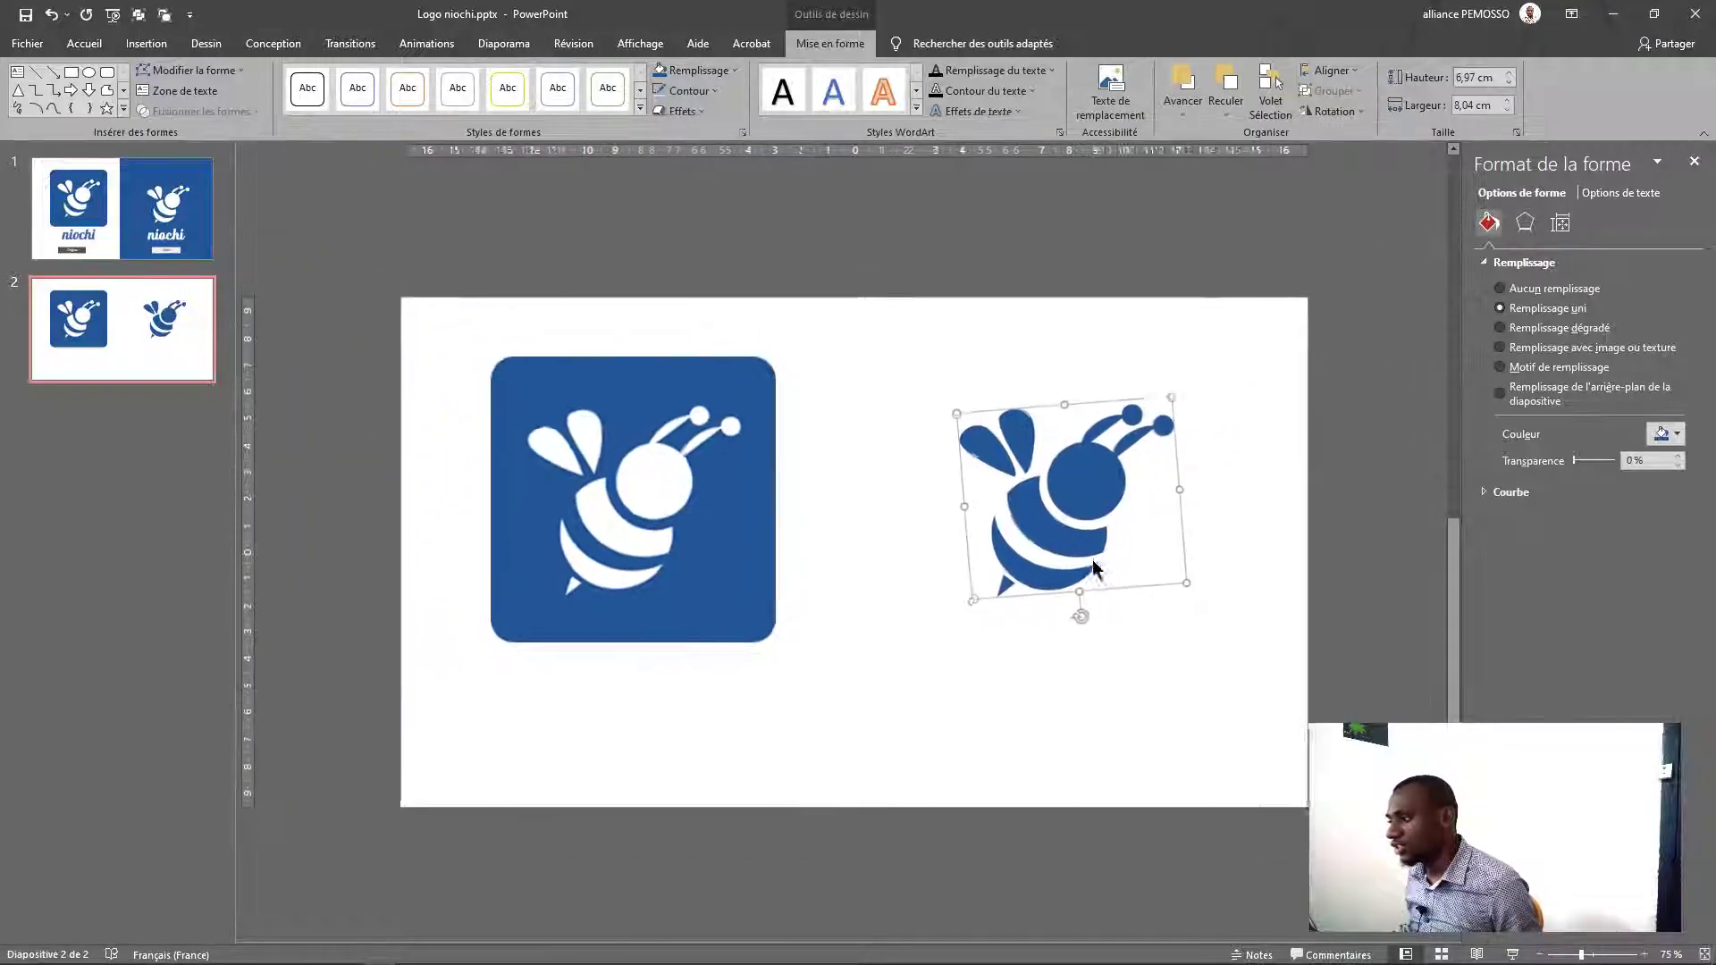
{"action": "left_click", "coordinate": [1003, 666]}
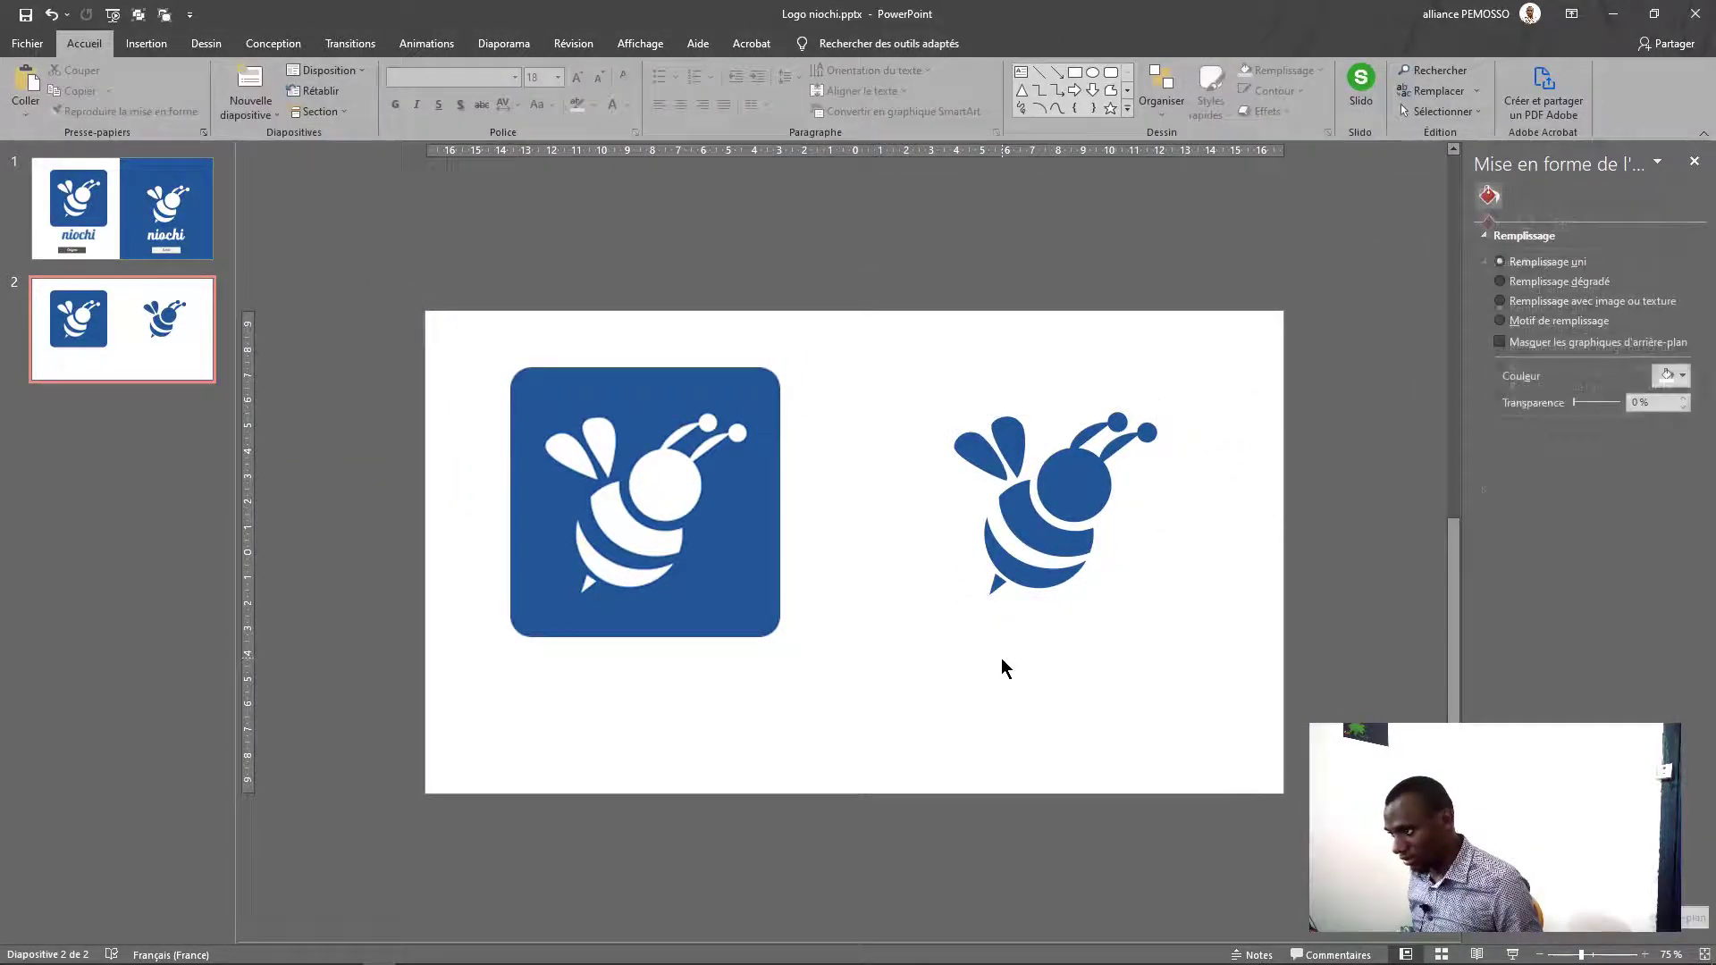
Copy the white "niochi" wordmark from the remade logo on slide 1 and paste it below the bee on slide 2
{"action": "left_click", "coordinate": [170, 224]}
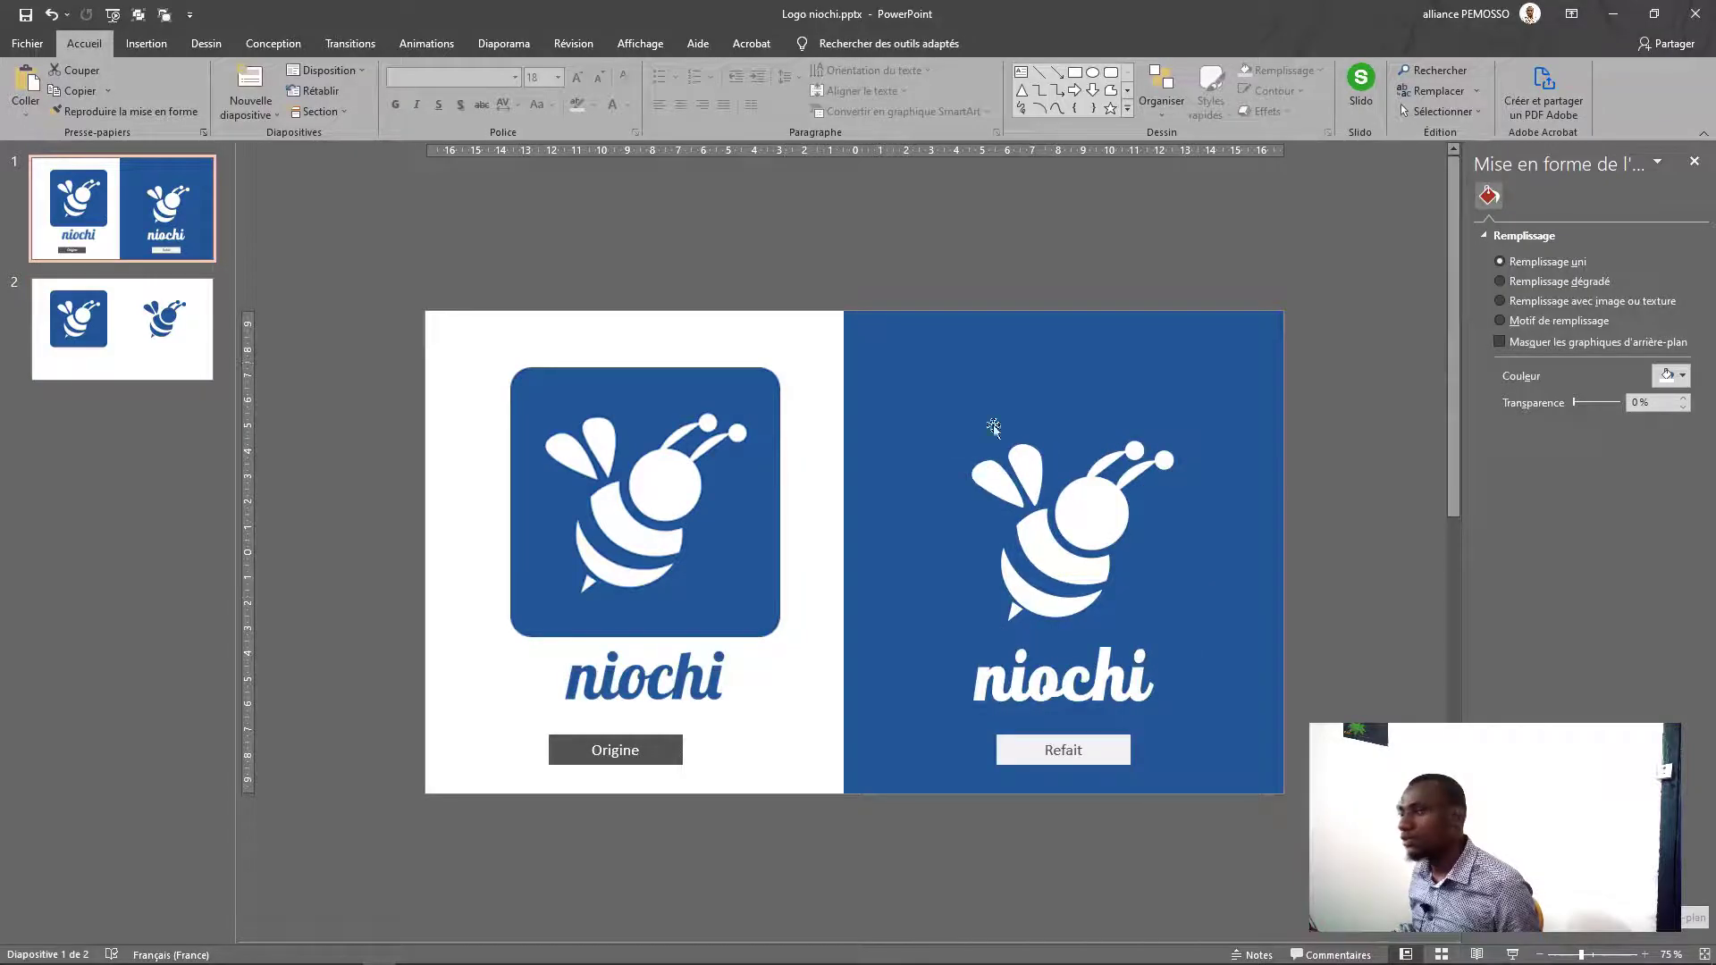
{"action": "left_click", "coordinate": [1030, 688]}
{"action": "left_click", "coordinate": [674, 665]}
{"action": "left_click", "coordinate": [1037, 676]}
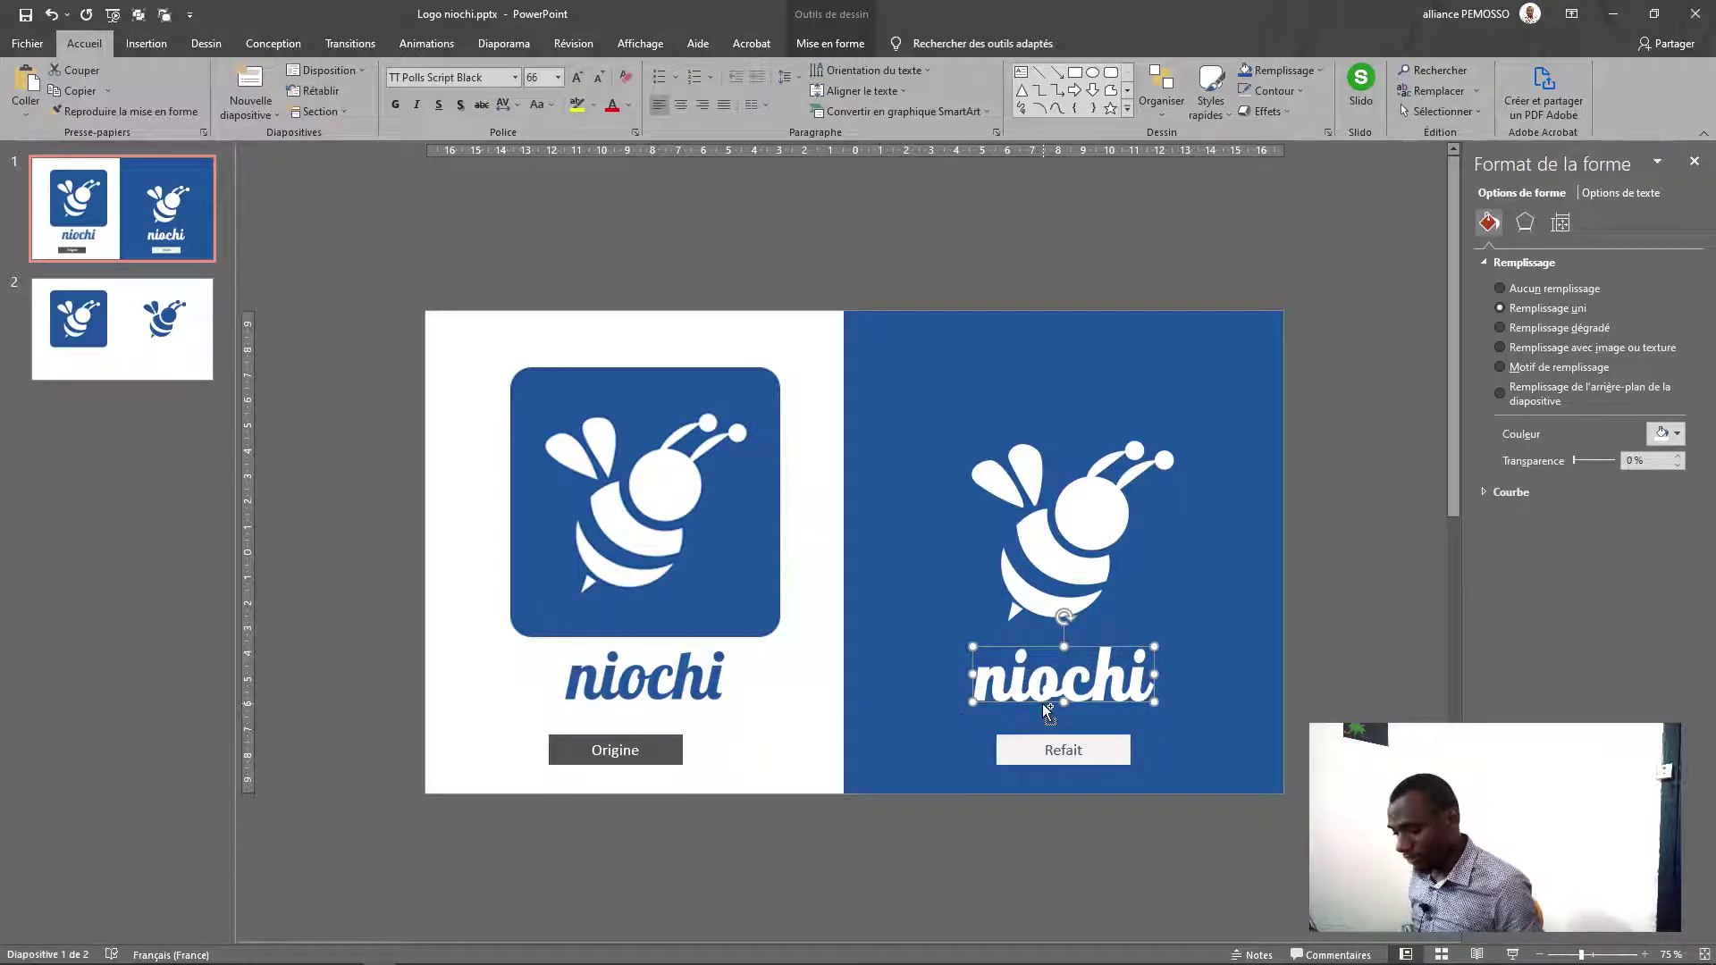
{"action": "left_click", "coordinate": [197, 328]}
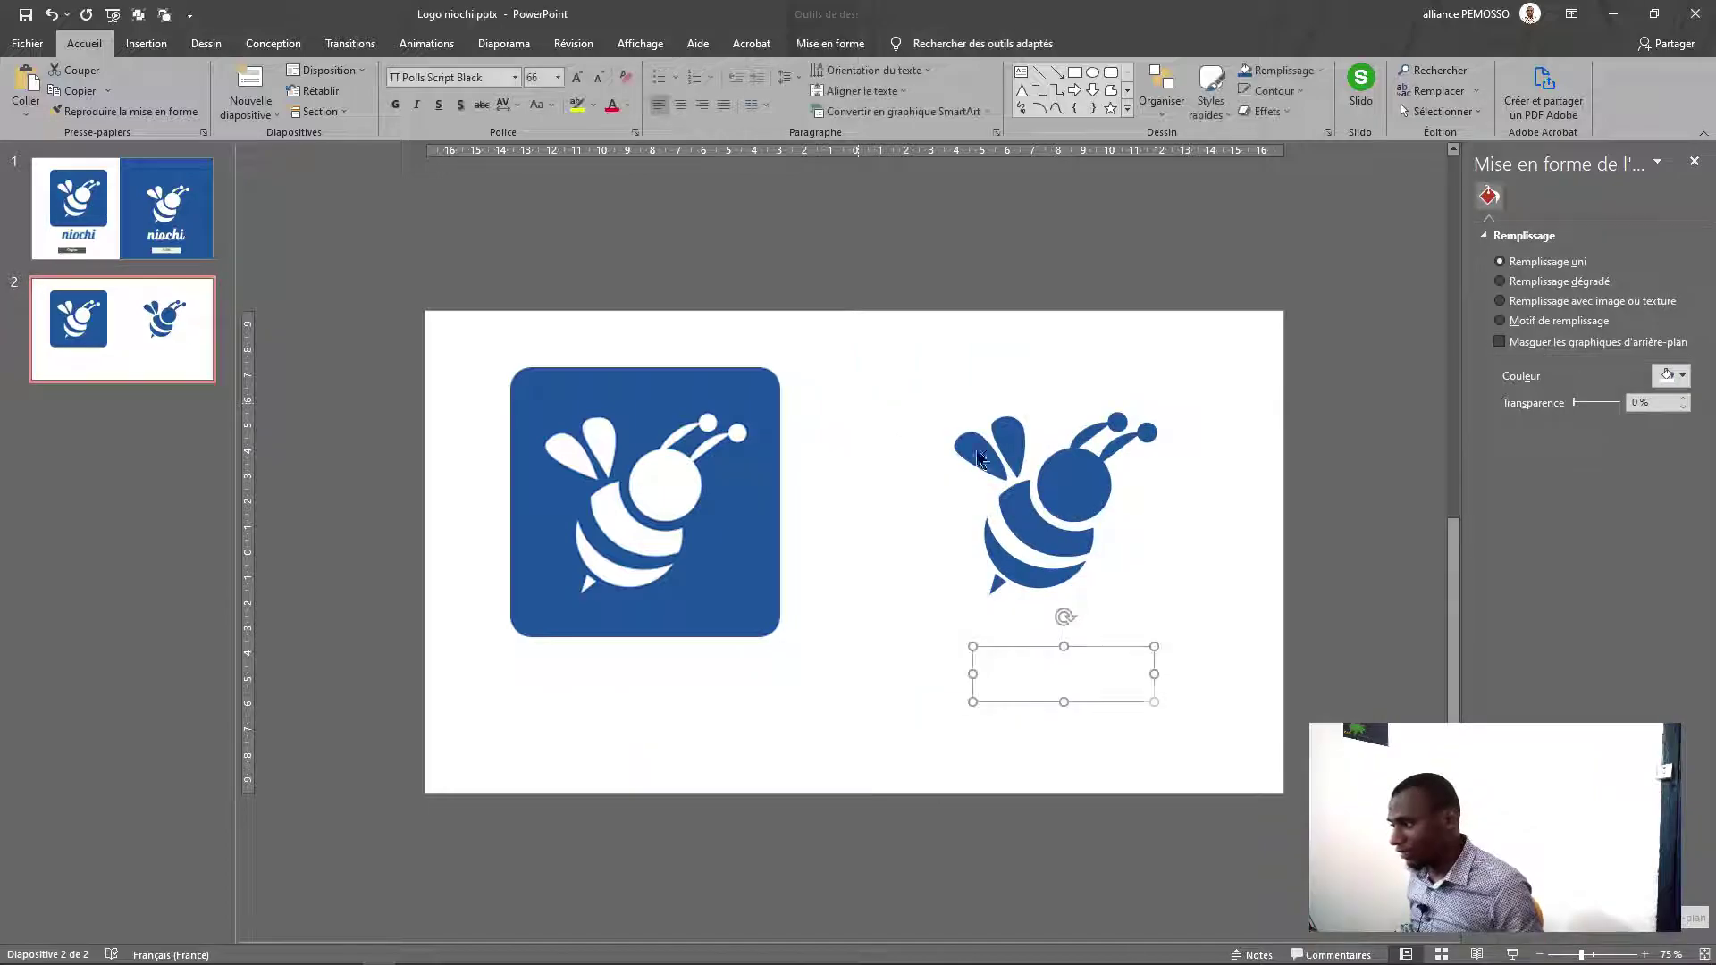
{"action": "key", "text": "ctrl+v"}
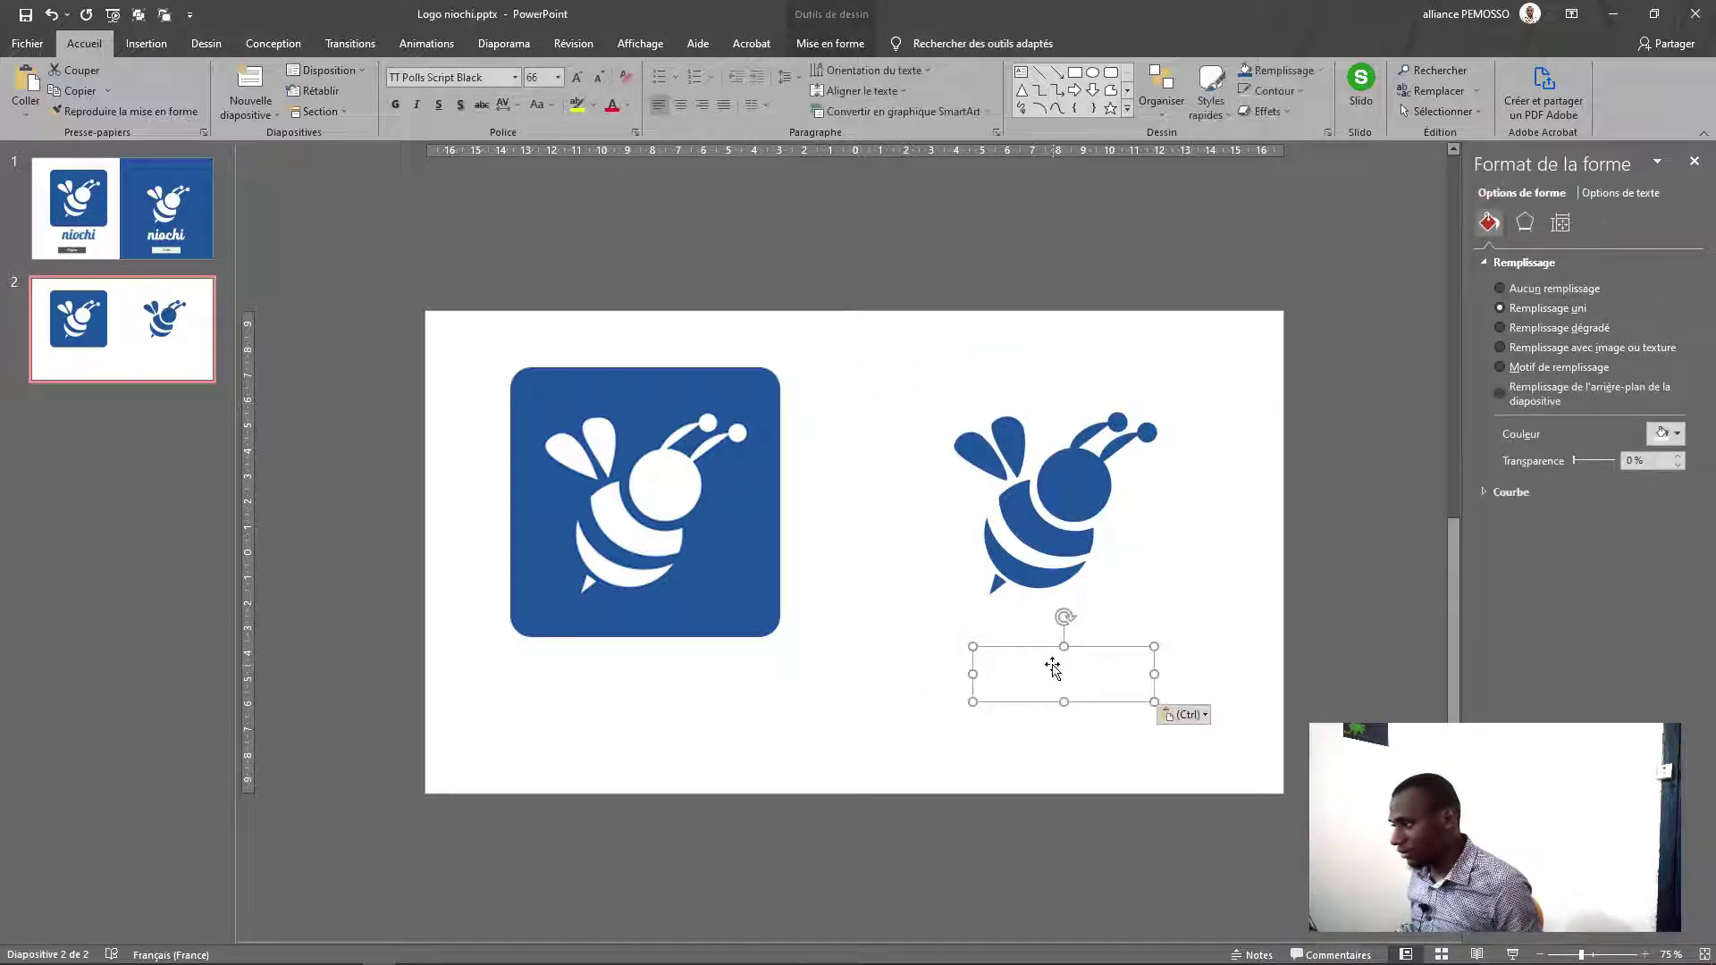
Colour the pasted "niochi" wordmark with the recently used logo blue and adjust its position beneath the bee
{"action": "left_click", "coordinate": [847, 47]}
{"action": "left_click", "coordinate": [983, 71]}
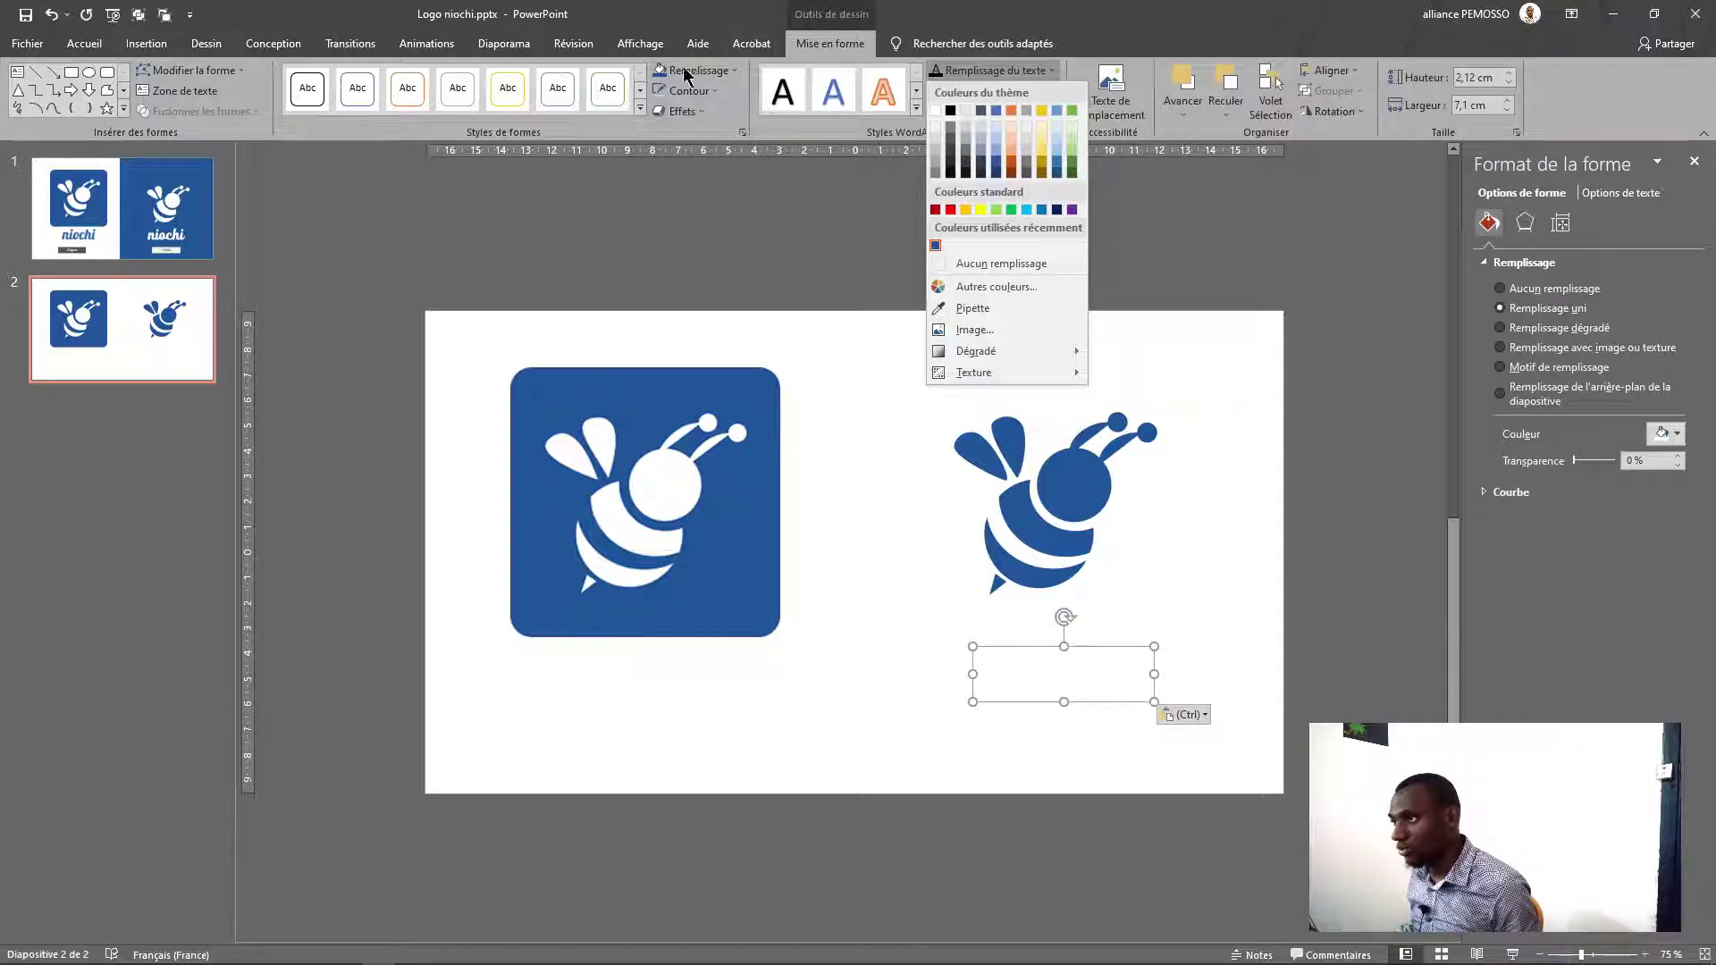
{"action": "left_click", "coordinate": [935, 244]}
{"action": "left_click_drag", "start_coordinate": [1098, 678], "coordinate": [993, 667]}
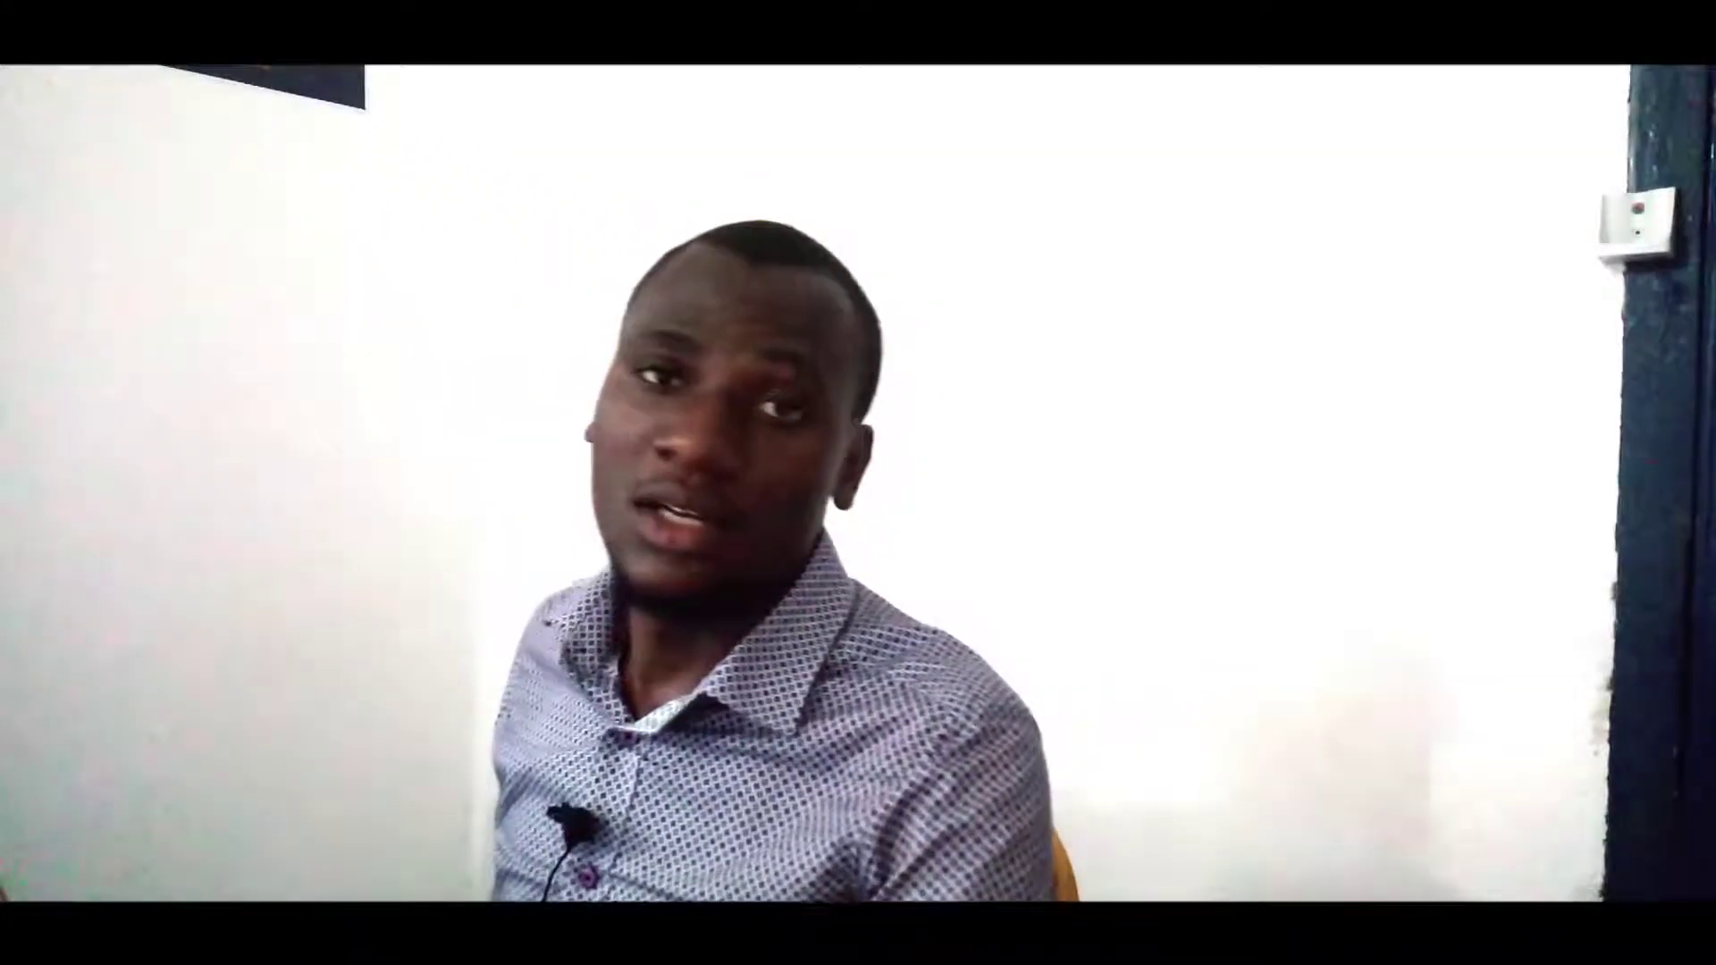